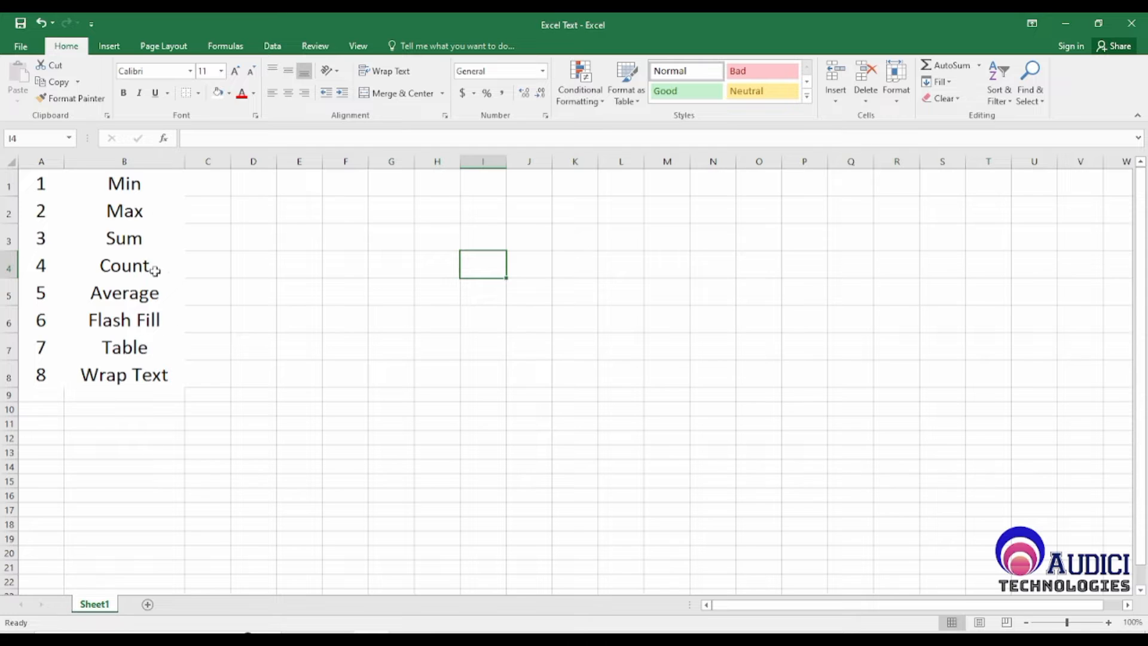
Step: Widen column H to roughly three times its width and enter the header Names in H3
click(436, 241)
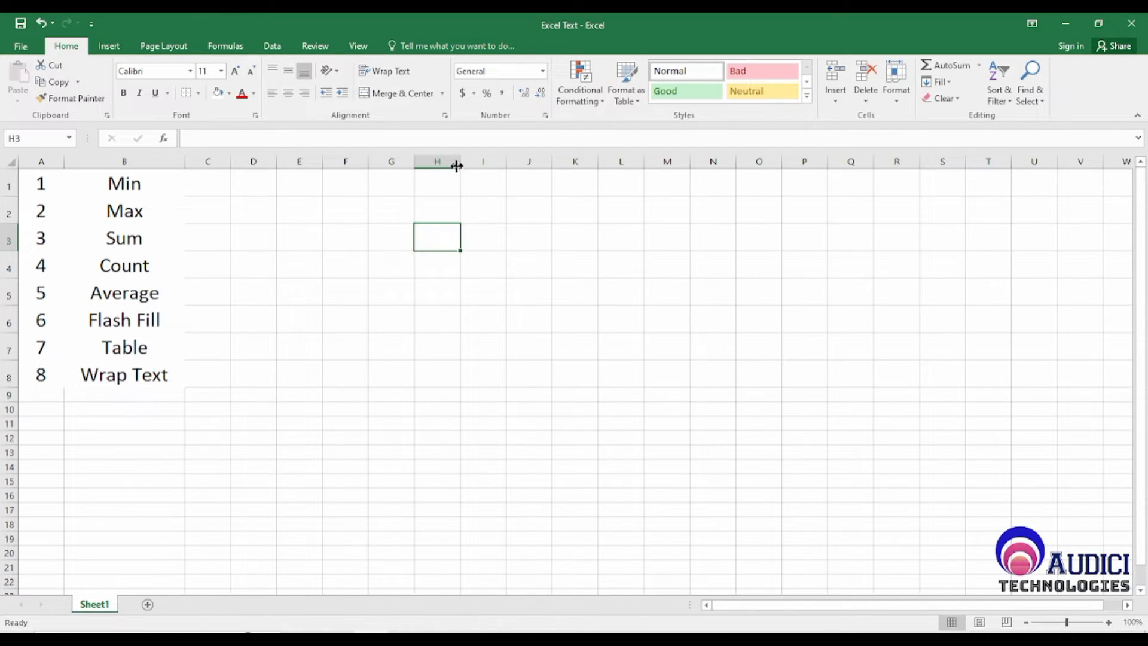
drag(460, 162, 571, 162)
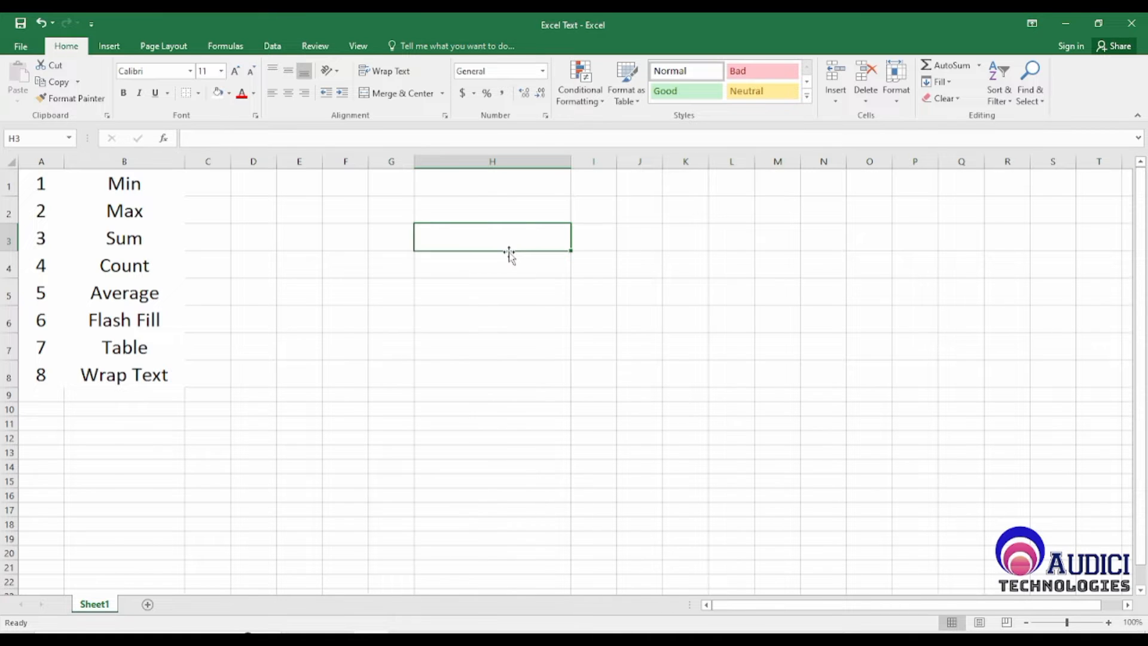
text(name)
key(BackSpace)
key(BackSpace)
key(BackSpace)
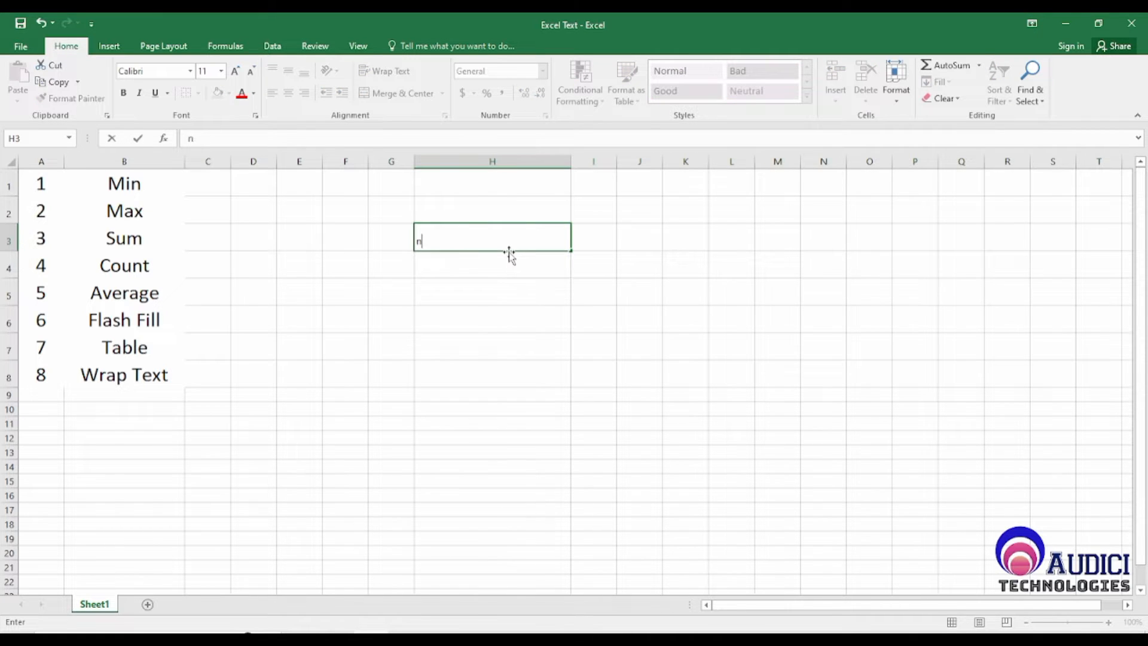
key(BackSpace)
text(Names)
key(Return)
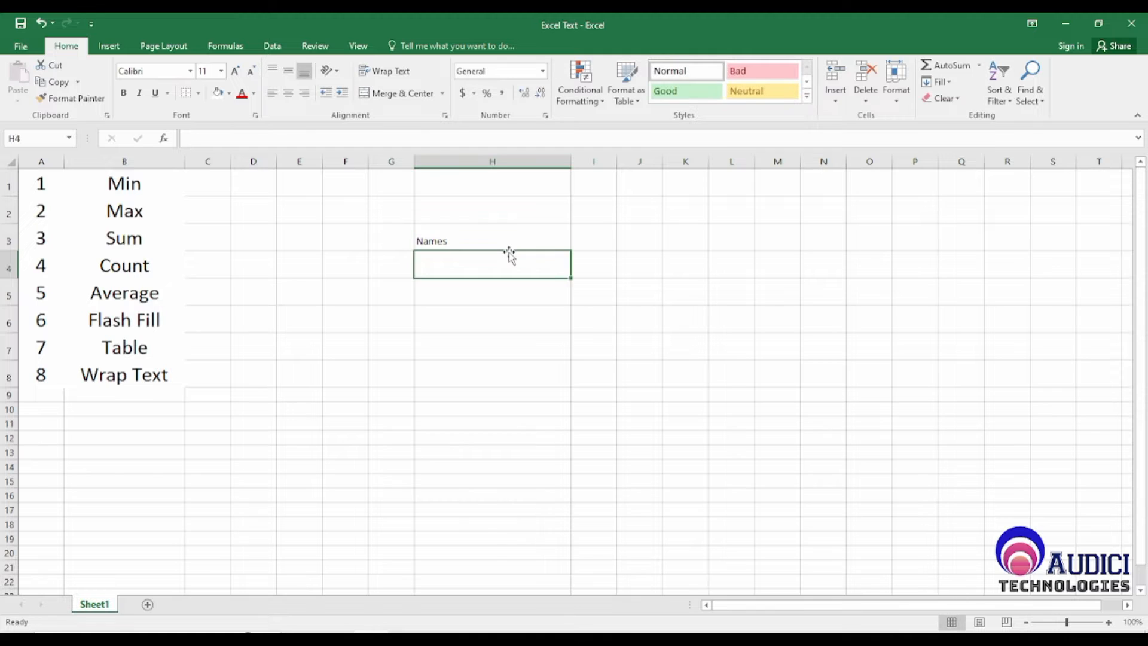
Step: Enter the header Age in I3 and the header marks in J3
key(Up)
key(Right)
text(Age)
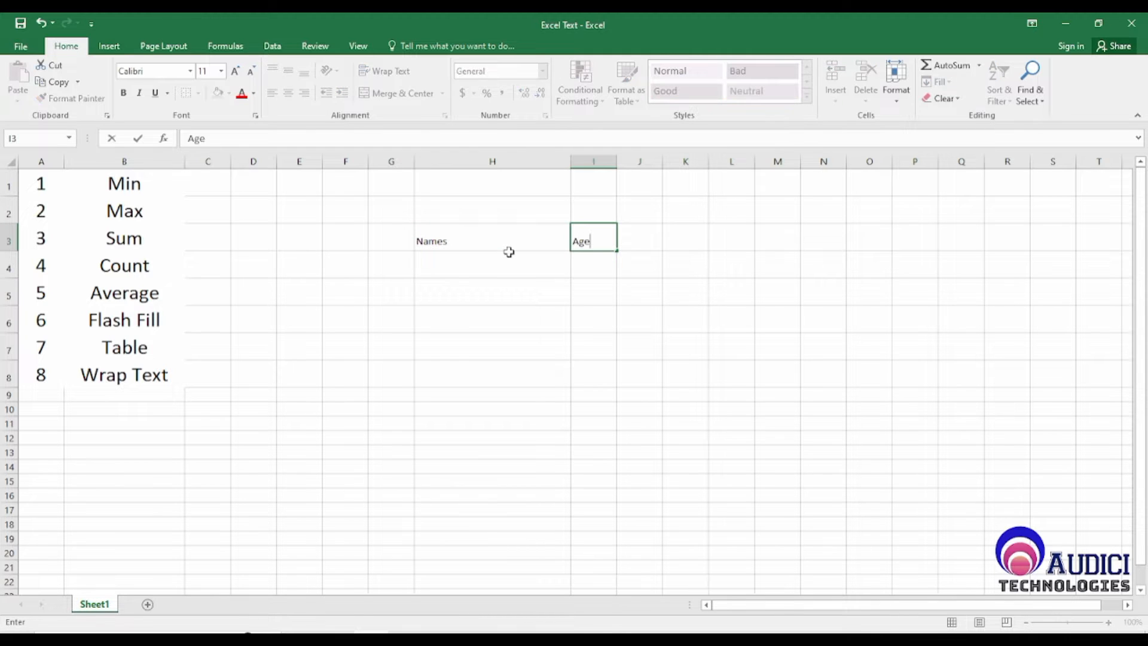
key(Return)
key(Up)
key(Right)
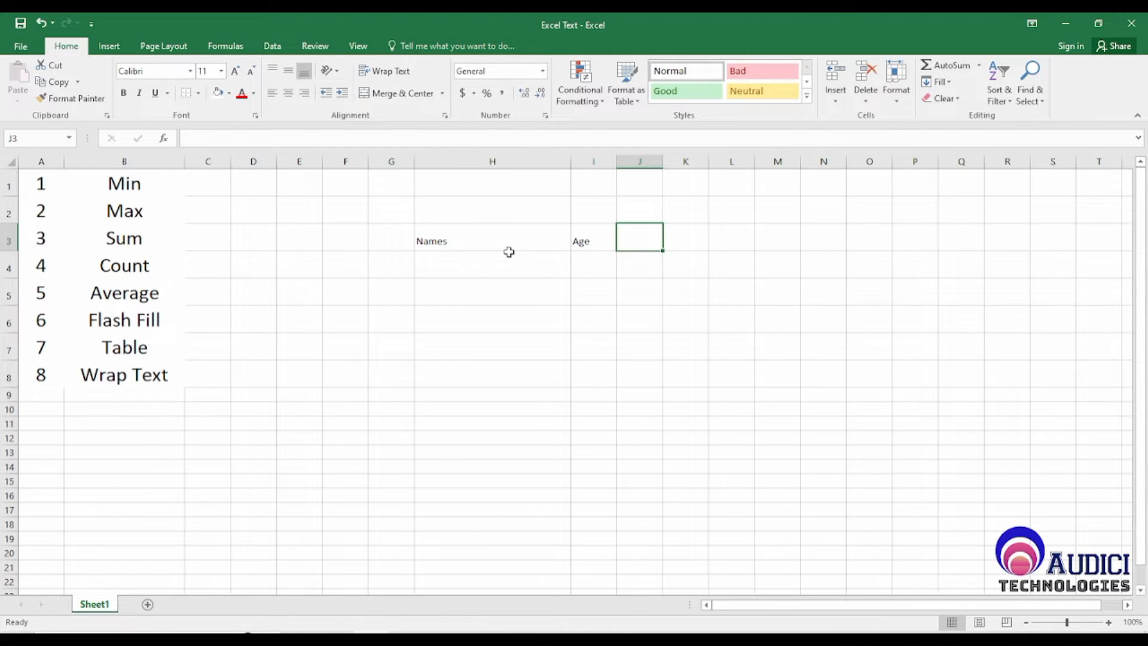
text(marks)
key(Return)
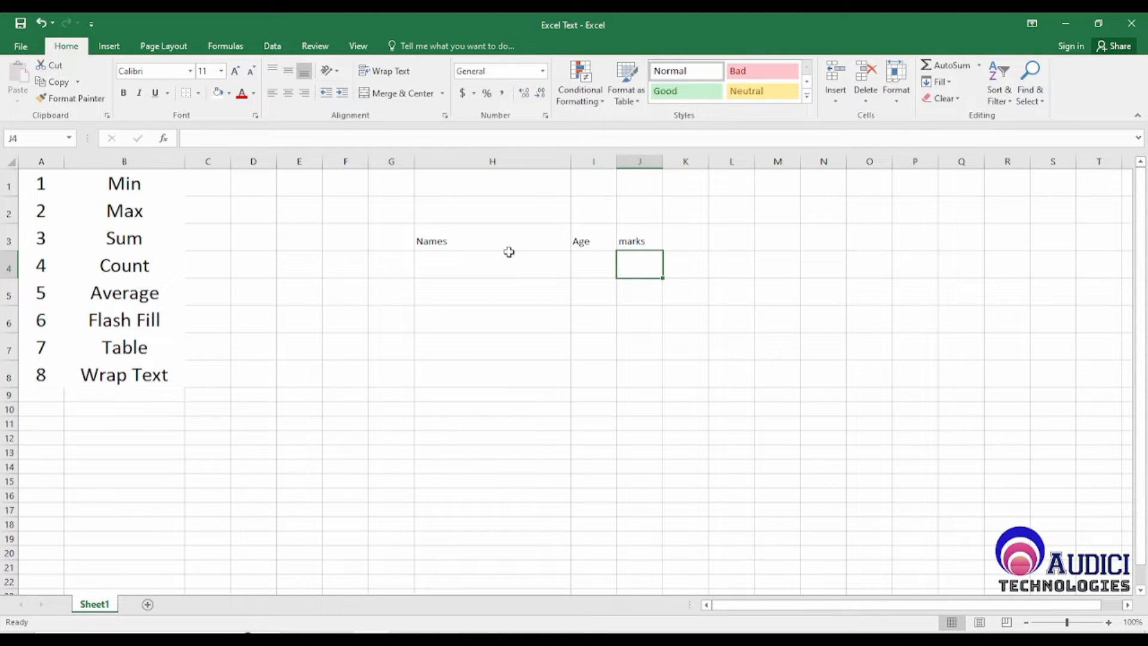
Step: Enter the header Subjects in K3, beside the marks header
key(Up)
key(Right)
text(Su)
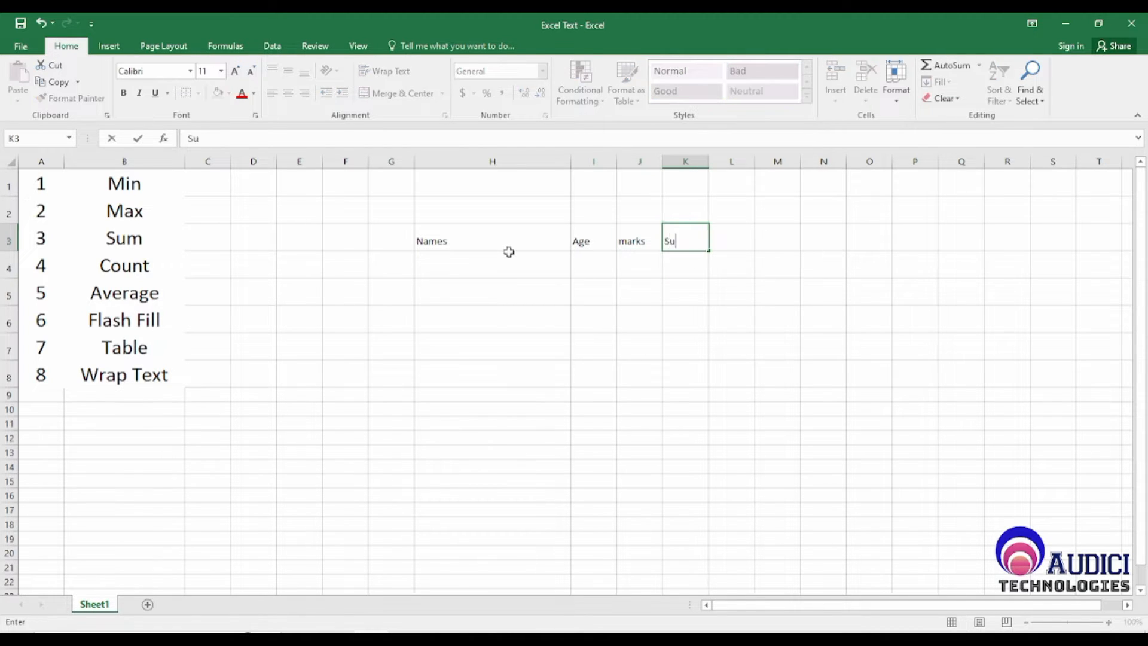
text(bjects)
key(Return)
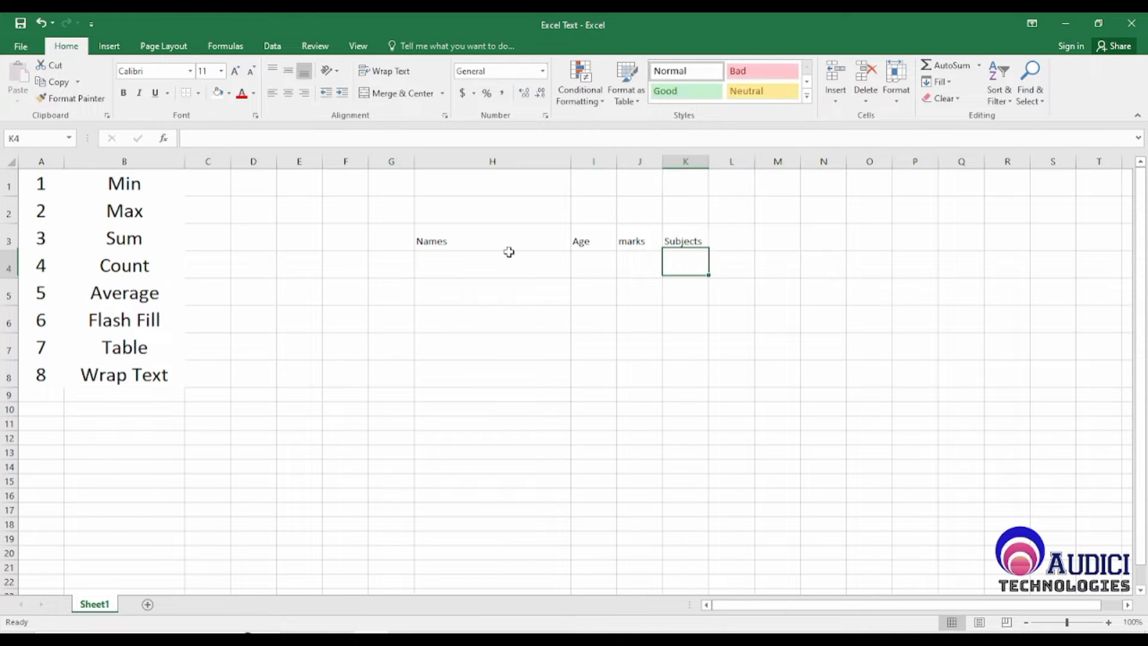
Step: Capitalize the header in J3 so that it reads Marks
key(Up)
key(Left)
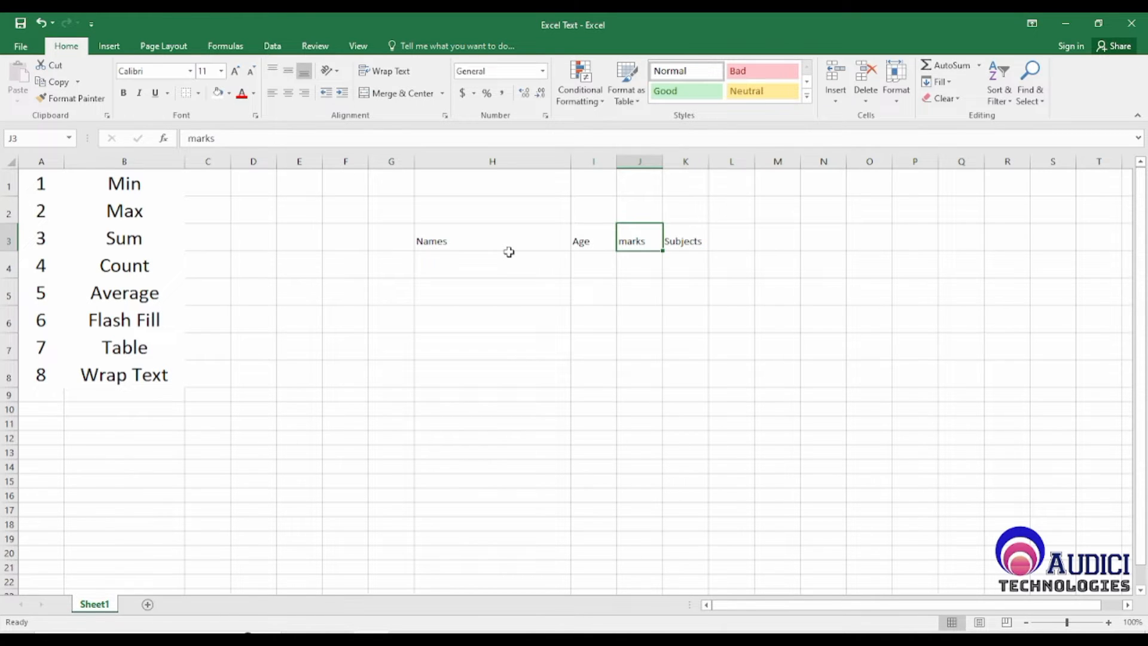
key(F2)
key(Home)
key(Delete)
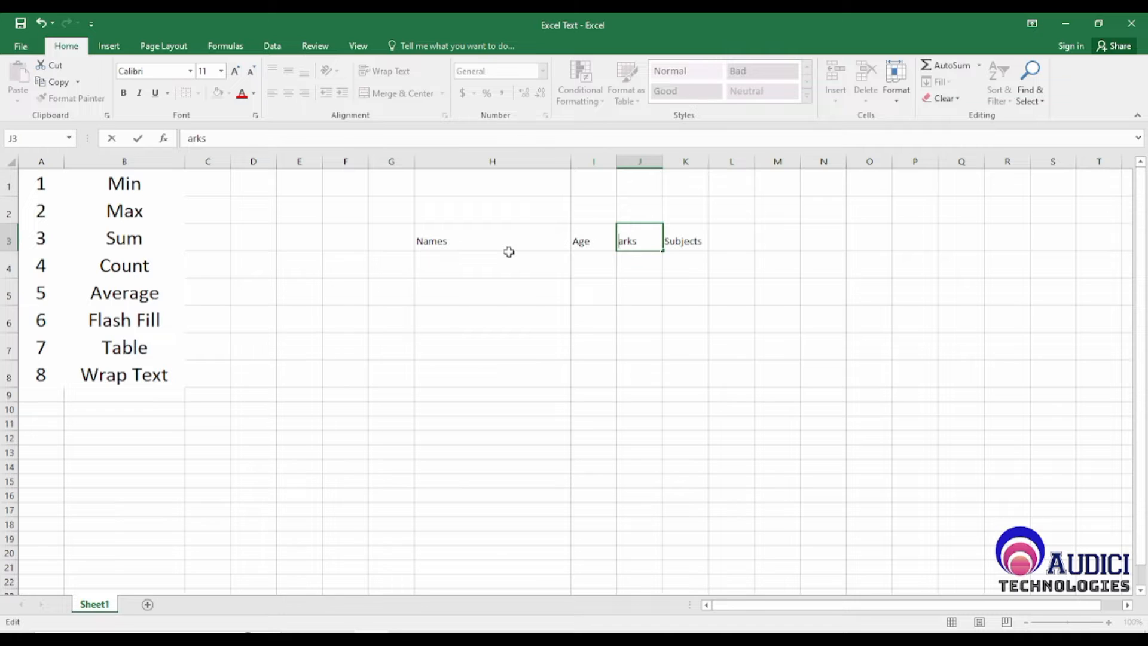
text(M)
key(Return)
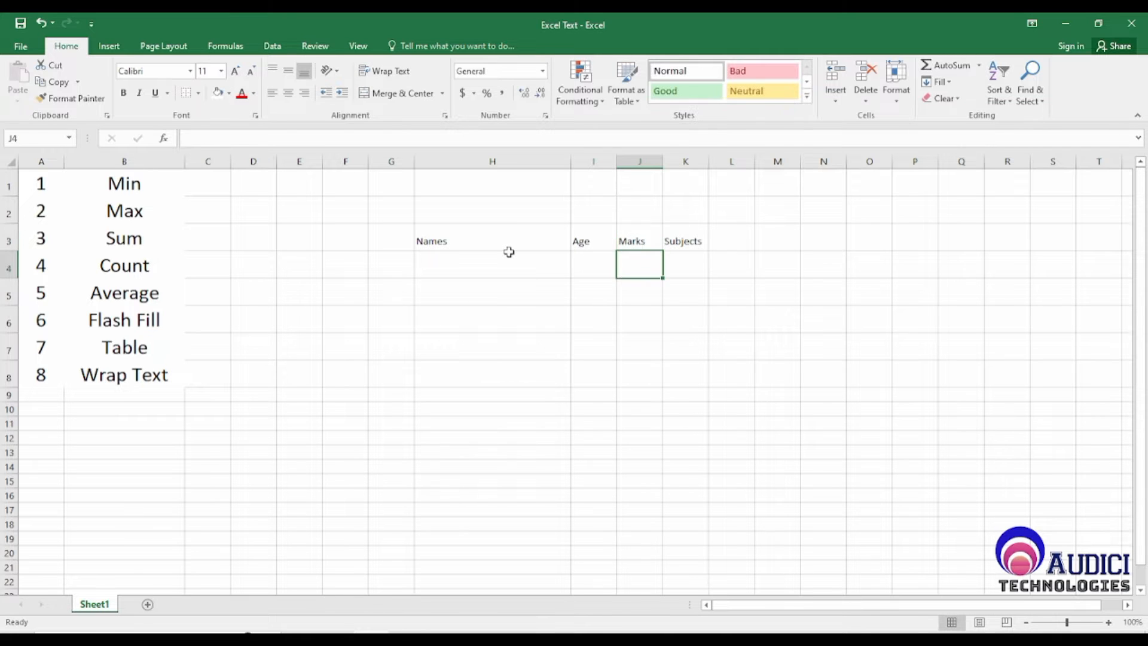
Step: Fill the Names column with A, B, C, D and E in cells H4 to H8
key(Left)
key(Left)
key(Left)
key(Left)
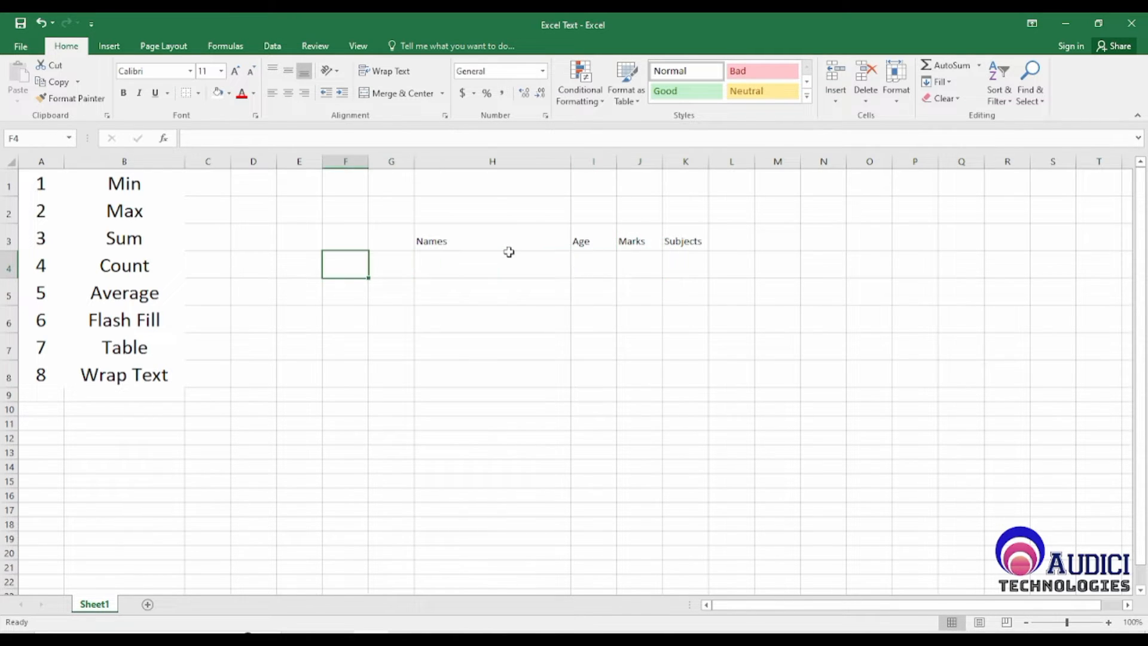
key(Right)
key(Right)
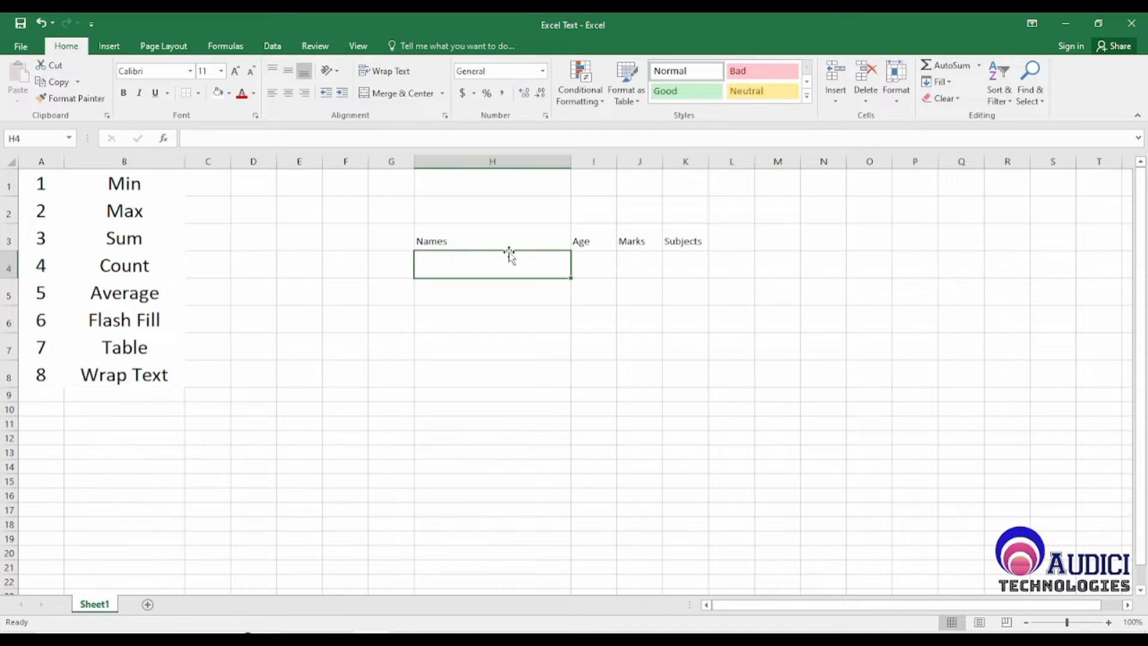
text(A)
key(Return)
text(B)
key(Return)
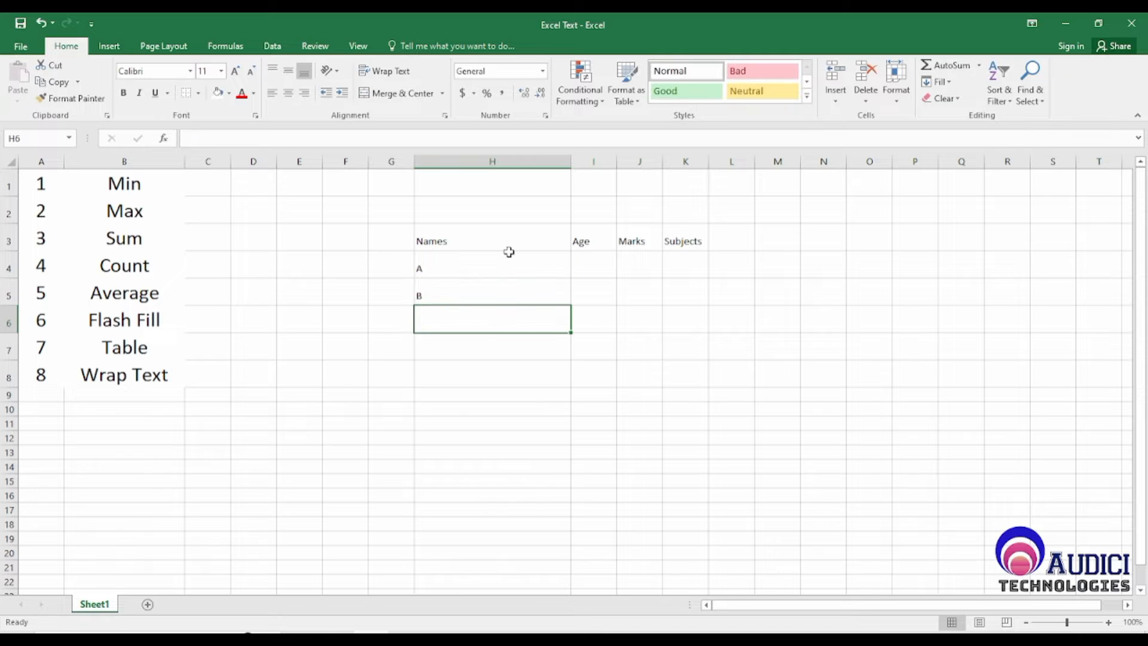
text(C)
key(Return)
text(D)
key(Return)
text(E)
key(Return)
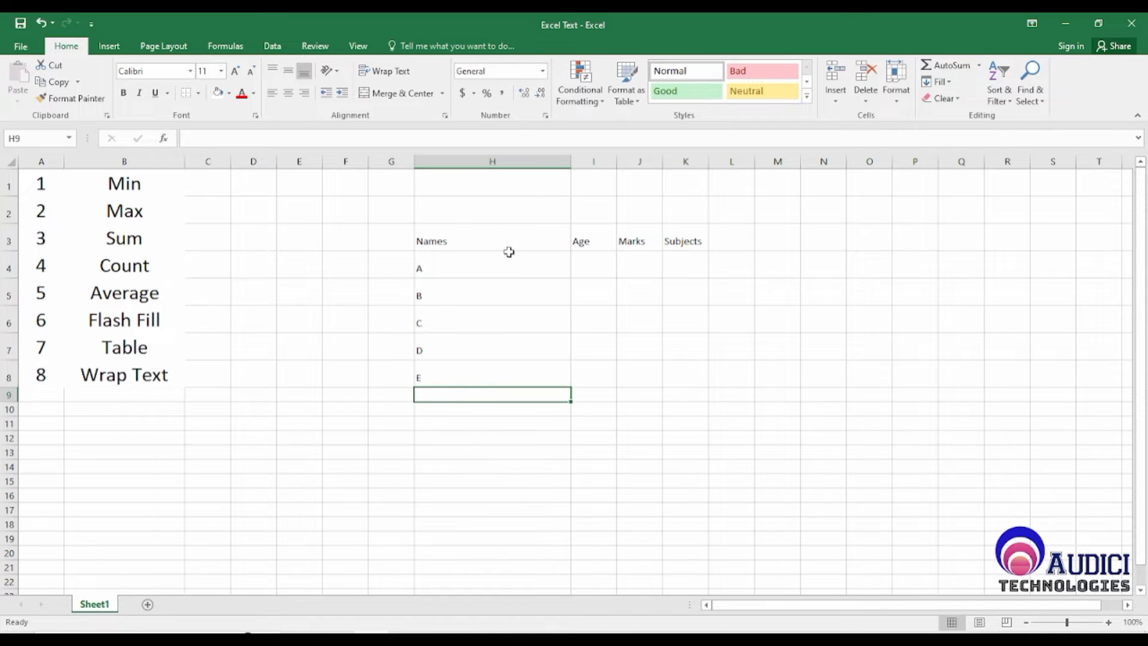
Step: Fill the Age column with 20, 30, 40, 50 and 60 in cells I4 to I8
key(Up)
key(Up)
key(Up)
key(Up)
key(Up)
key(Right)
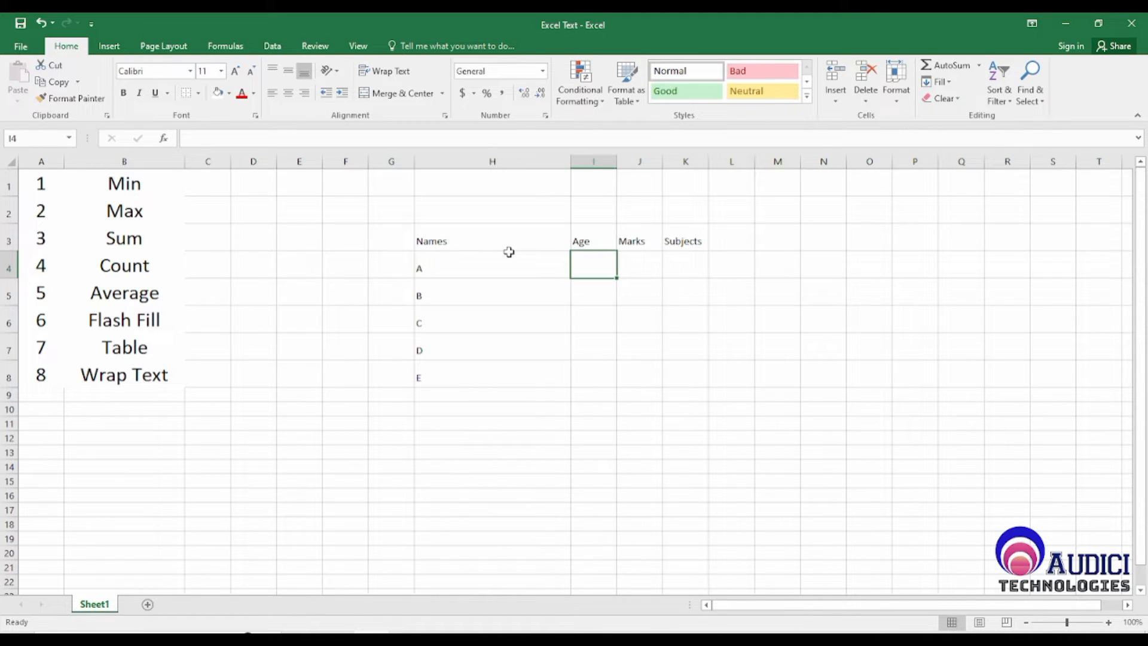
text(20)
key(Return)
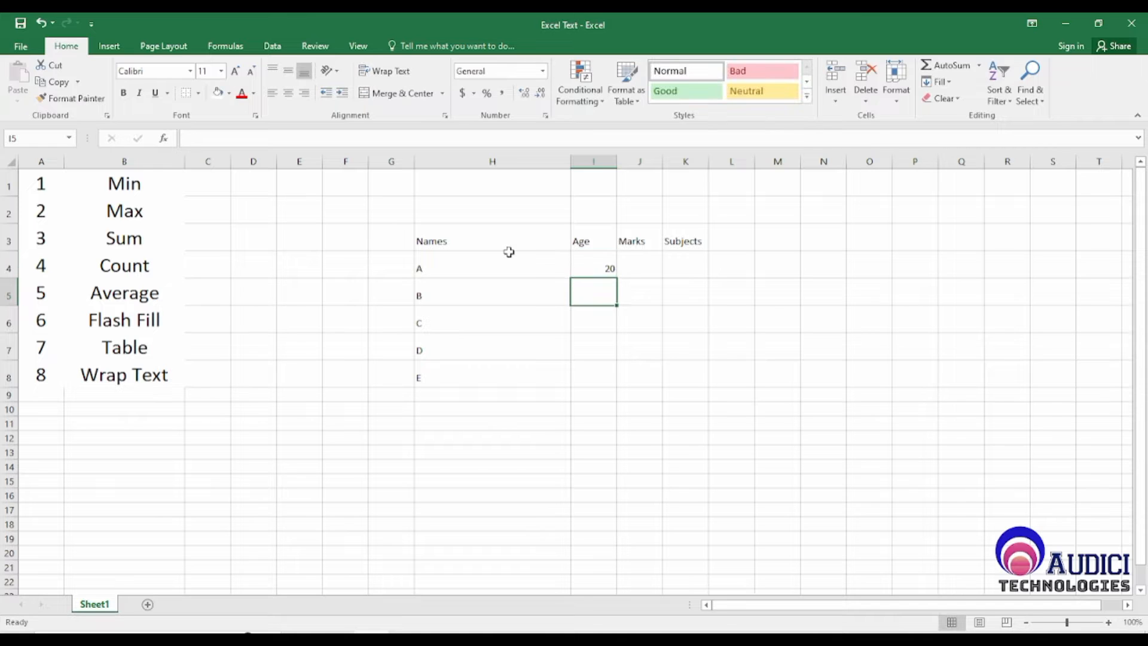
text(30)
key(Return)
text(40)
key(Return)
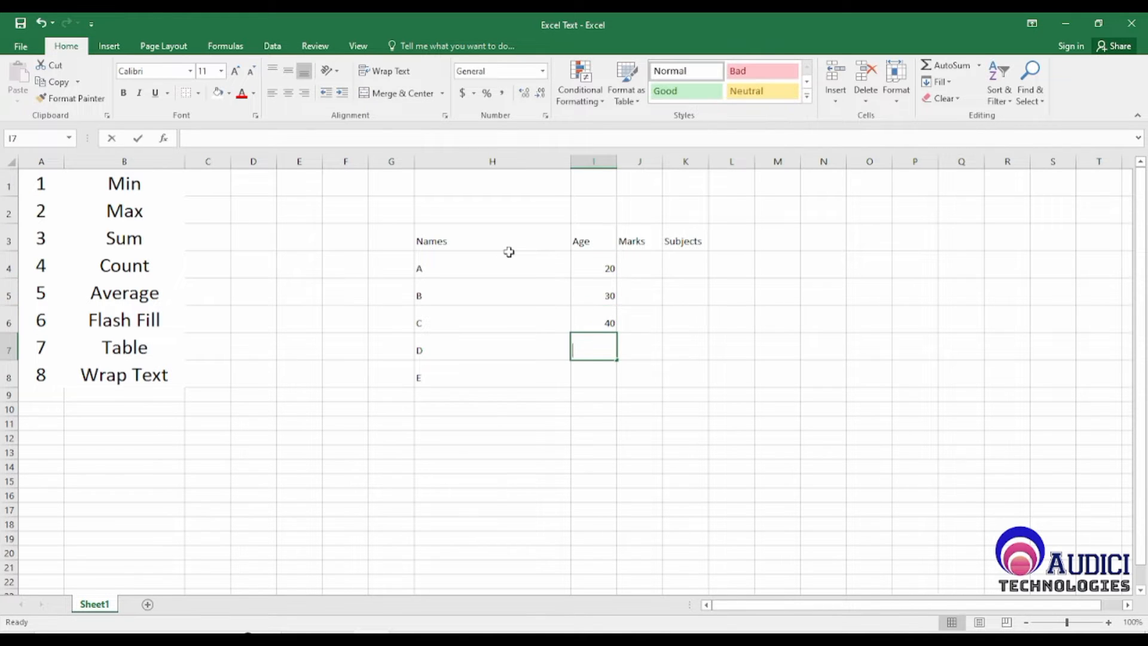
text(50)
key(Return)
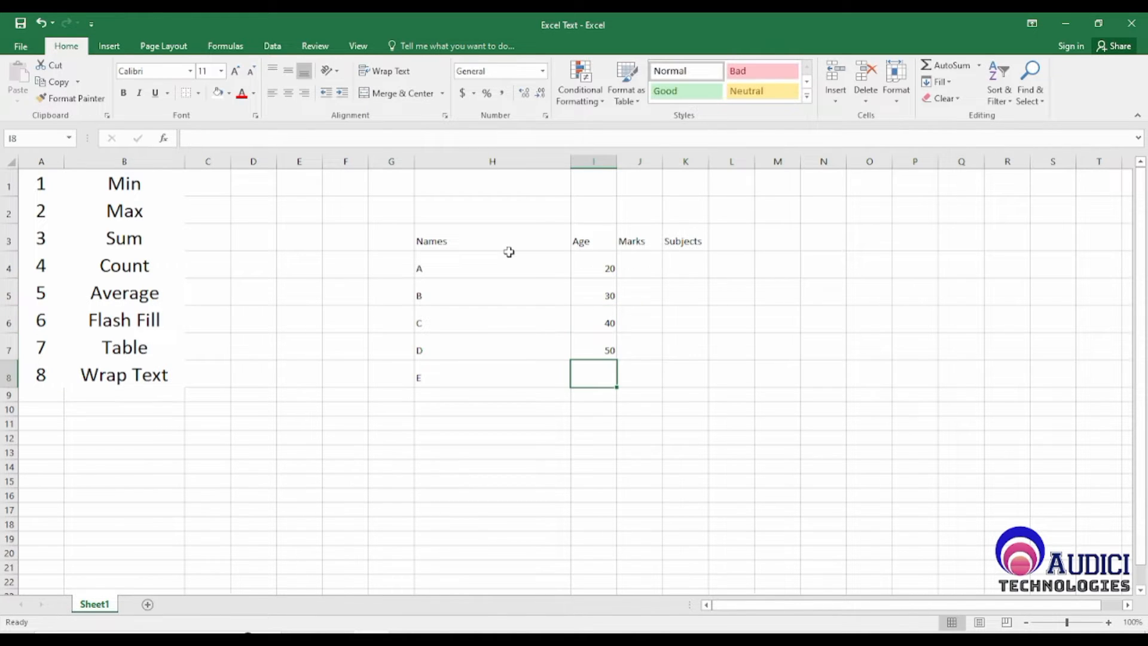
text(60)
key(Return)
Step: Fill the Marks column with 50, 60, 70, 80 and 90 in cells J4 to J8
key(Up)
key(Up)
key(Up)
key(Up)
key(Up)
key(Up)
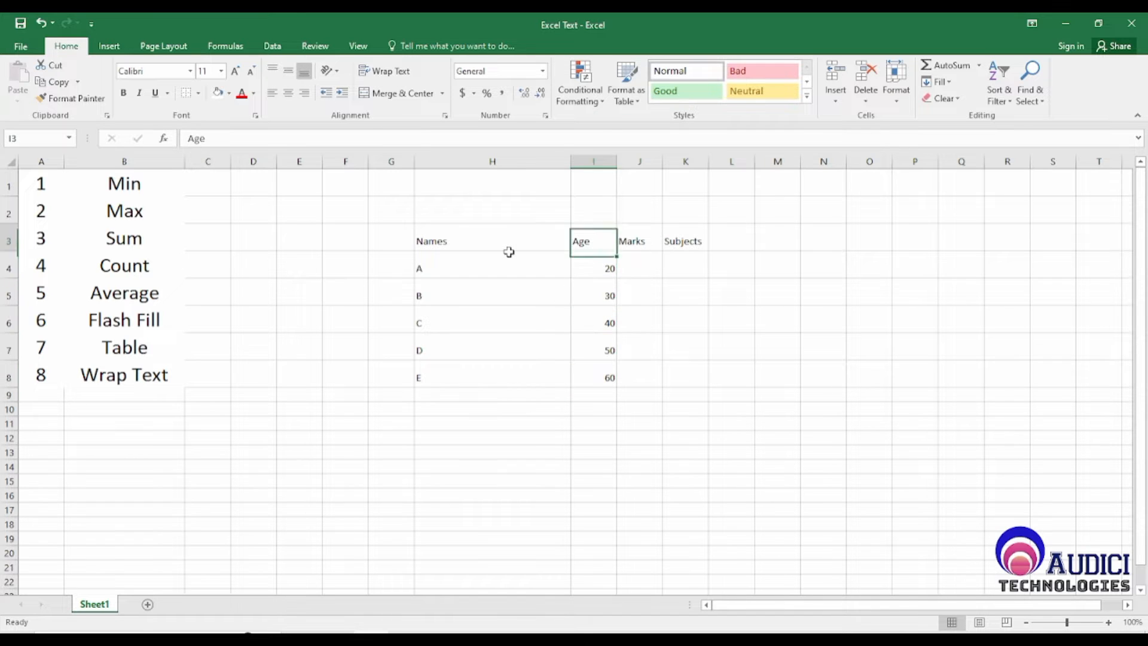
key(Right)
key(Down)
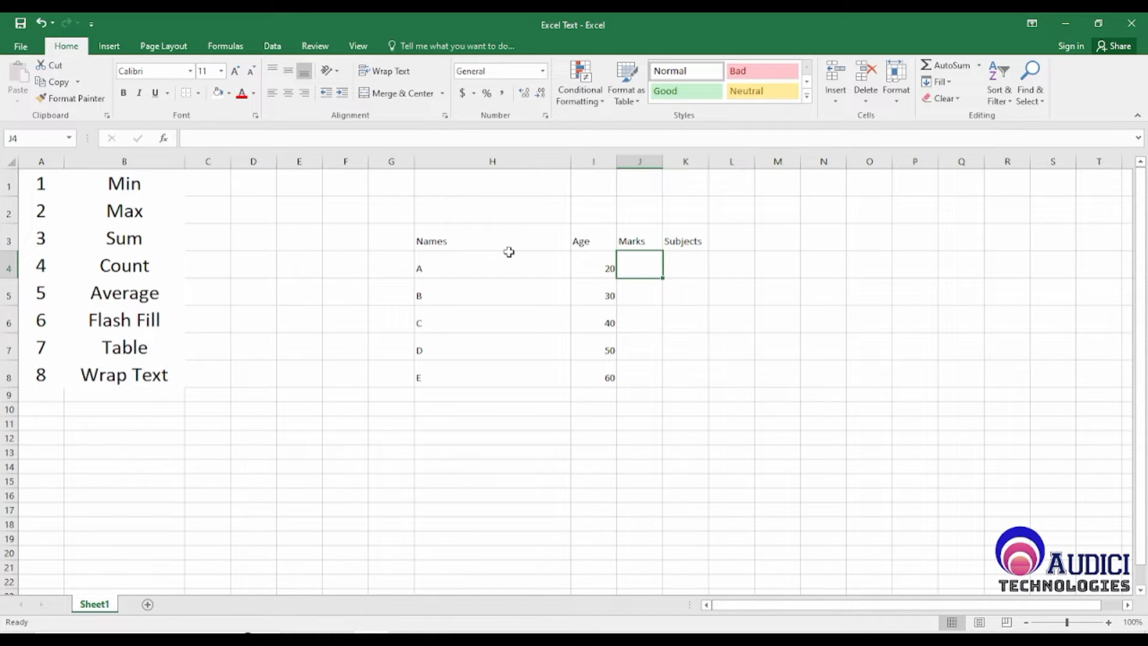
text(50)
key(Return)
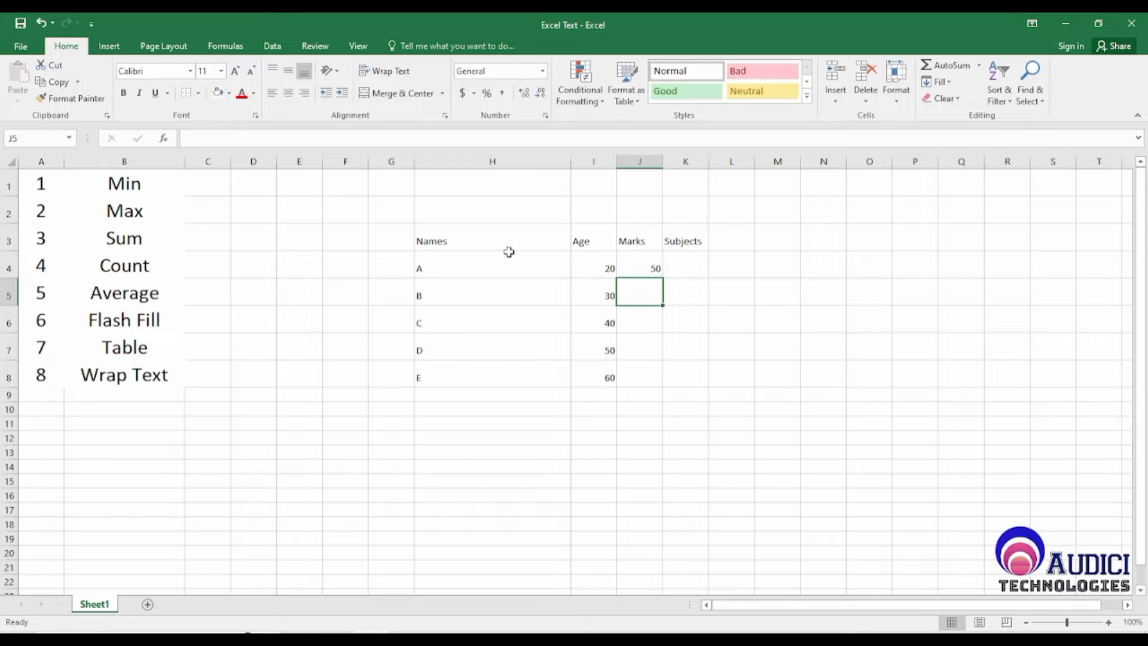
text(60)
key(Return)
text(70)
key(Return)
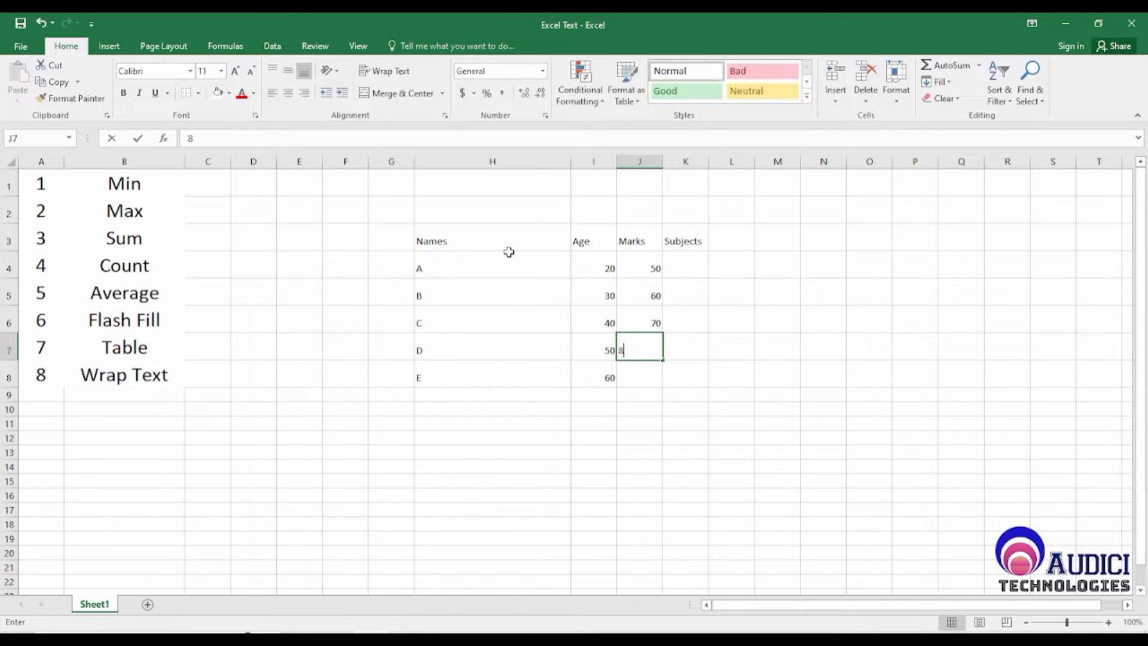
text(80)
key(Return)
text(90)
key(Return)
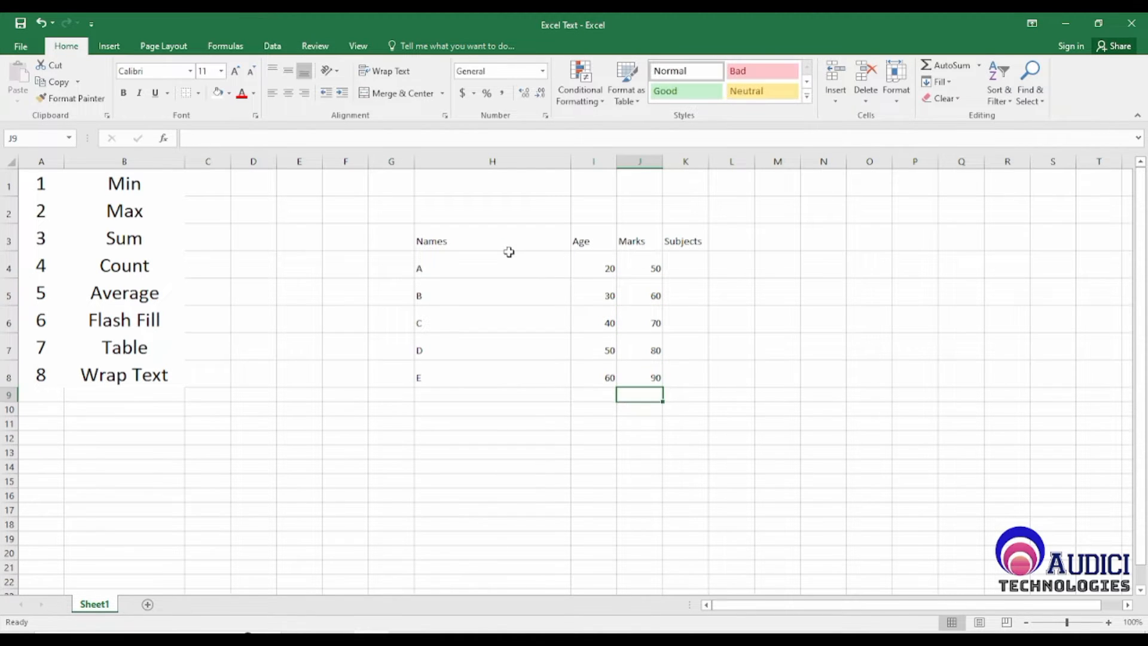
Step: Enter the subjects maths in K4 and eng in K5
key(Up)
key(Up)
key(Up)
key(Up)
key(Up)
key(Up)
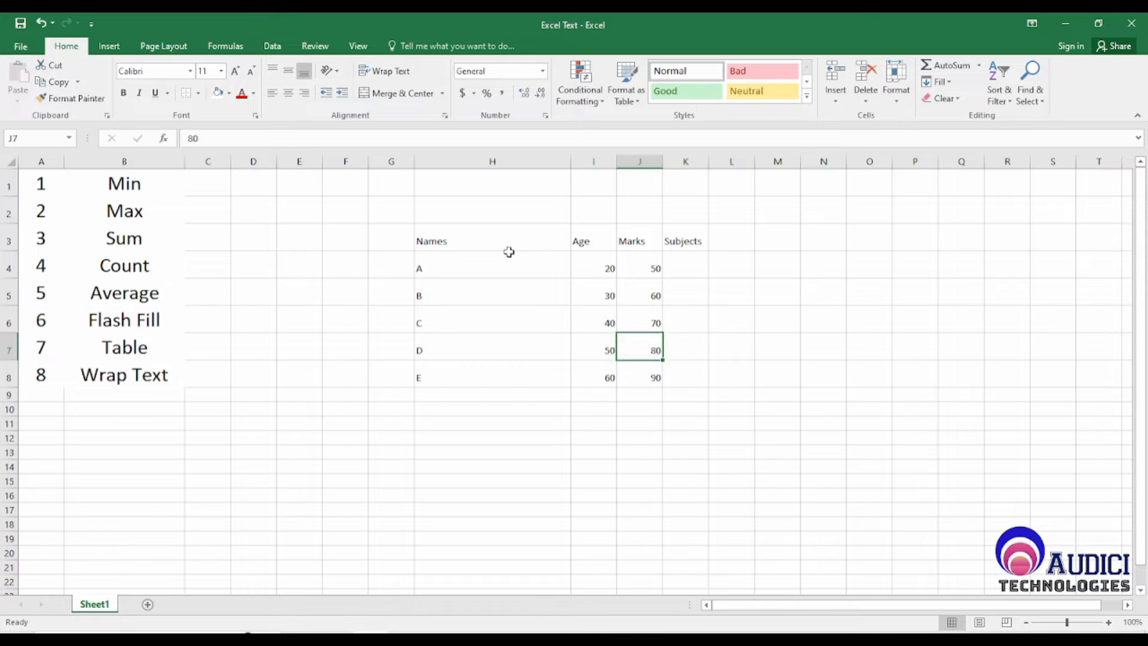
key(Right)
key(Down)
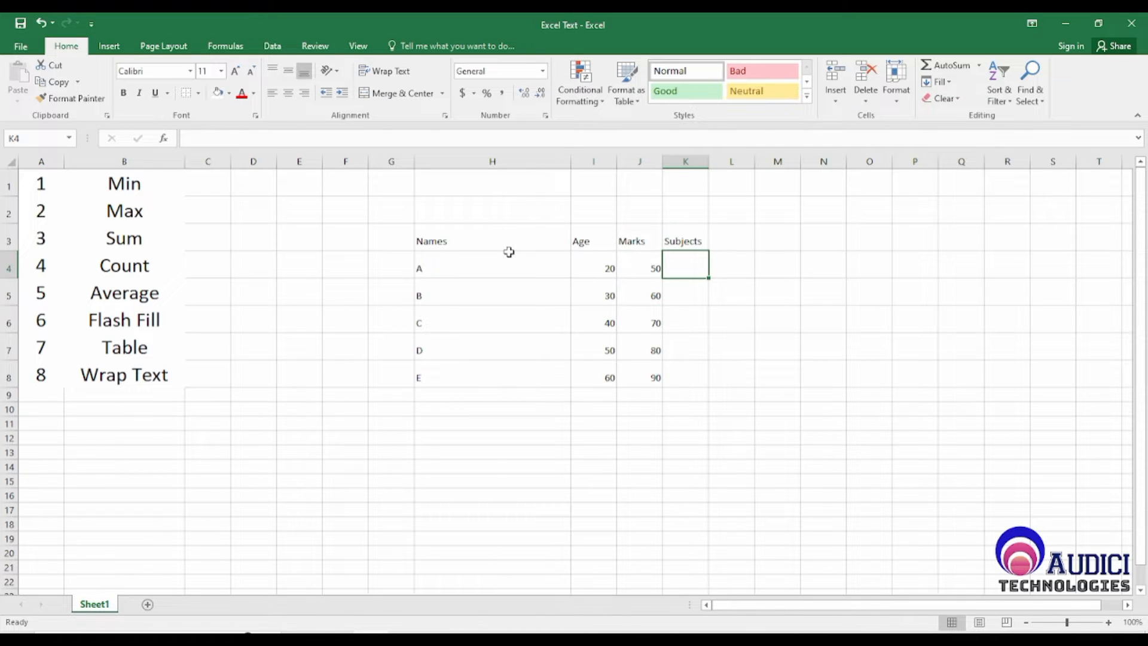
text(maths)
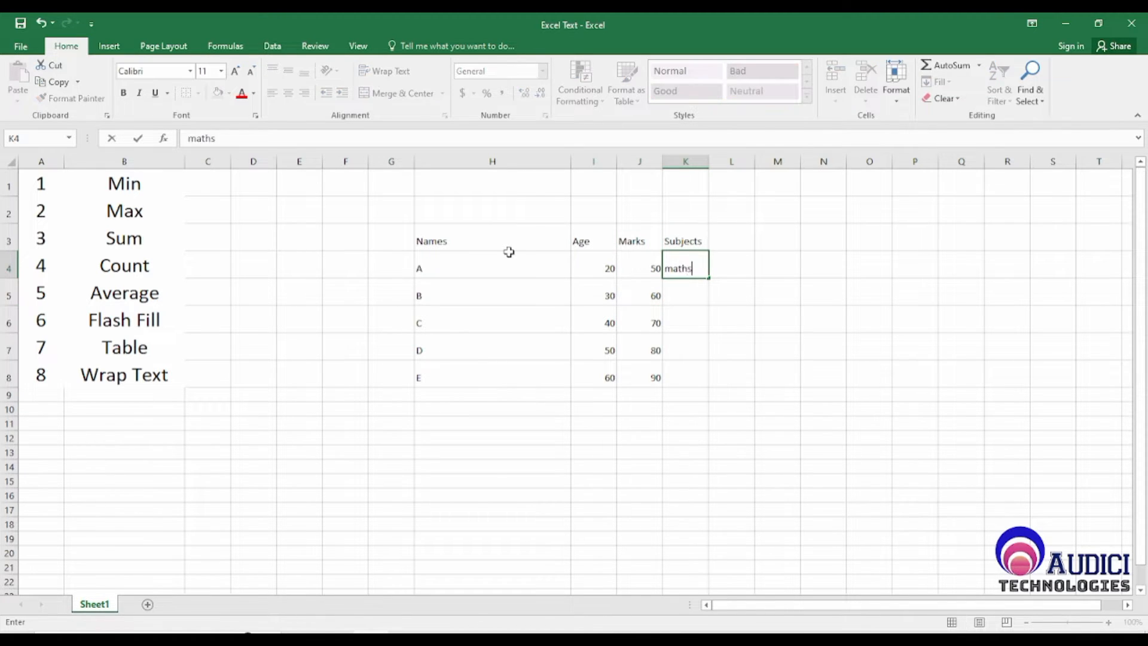
key(Return)
text(eng)
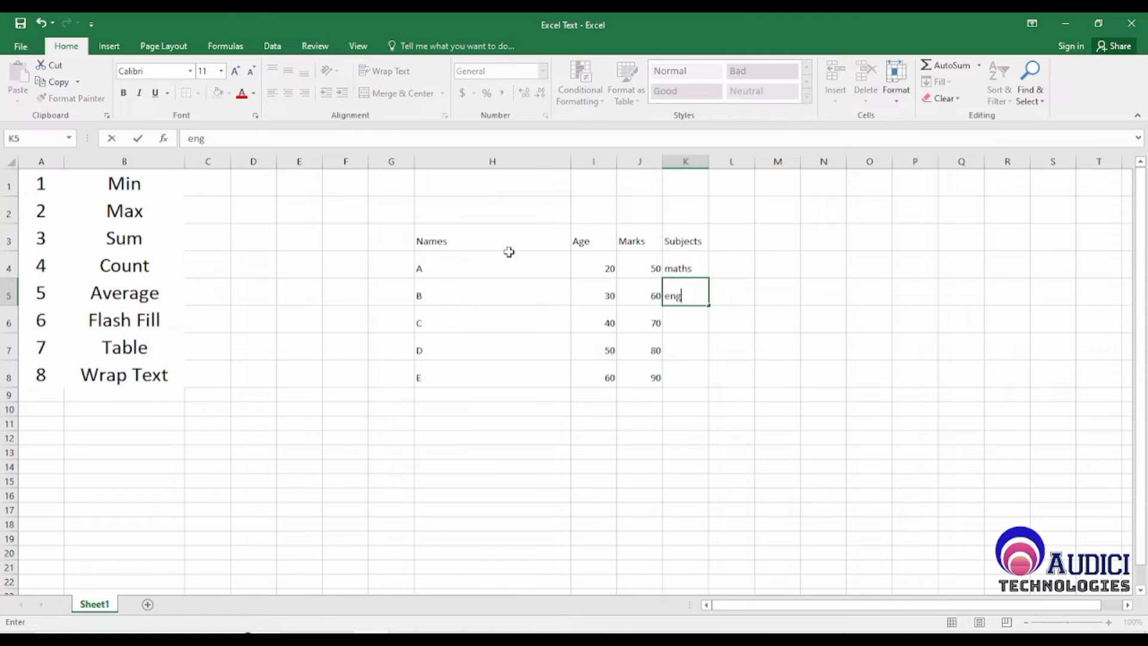
key(Return)
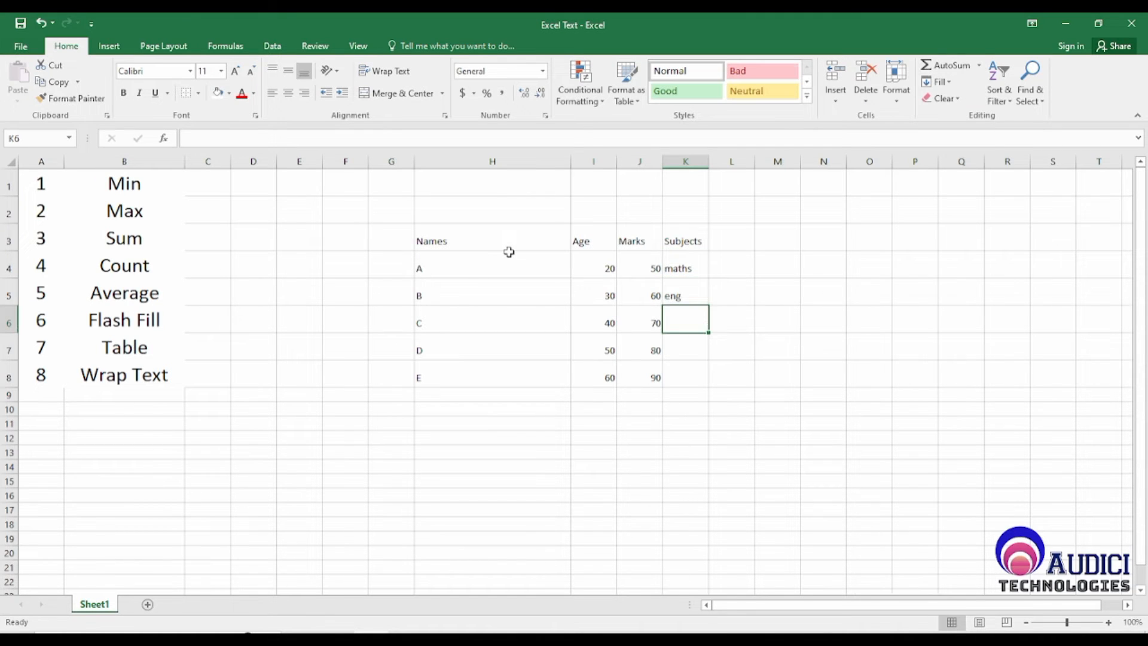
Step: Enter the subjects Sanskrit in K6 and Social Scienece in K7
text(Sanst)
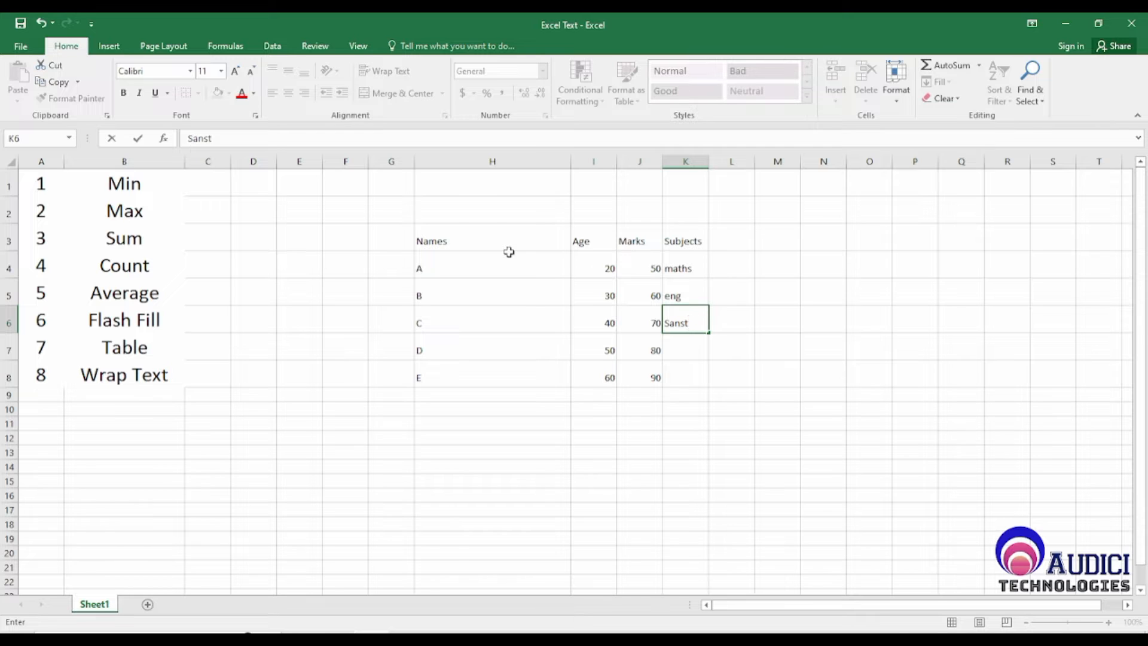
key(BackSpace)
text(krit)
key(Return)
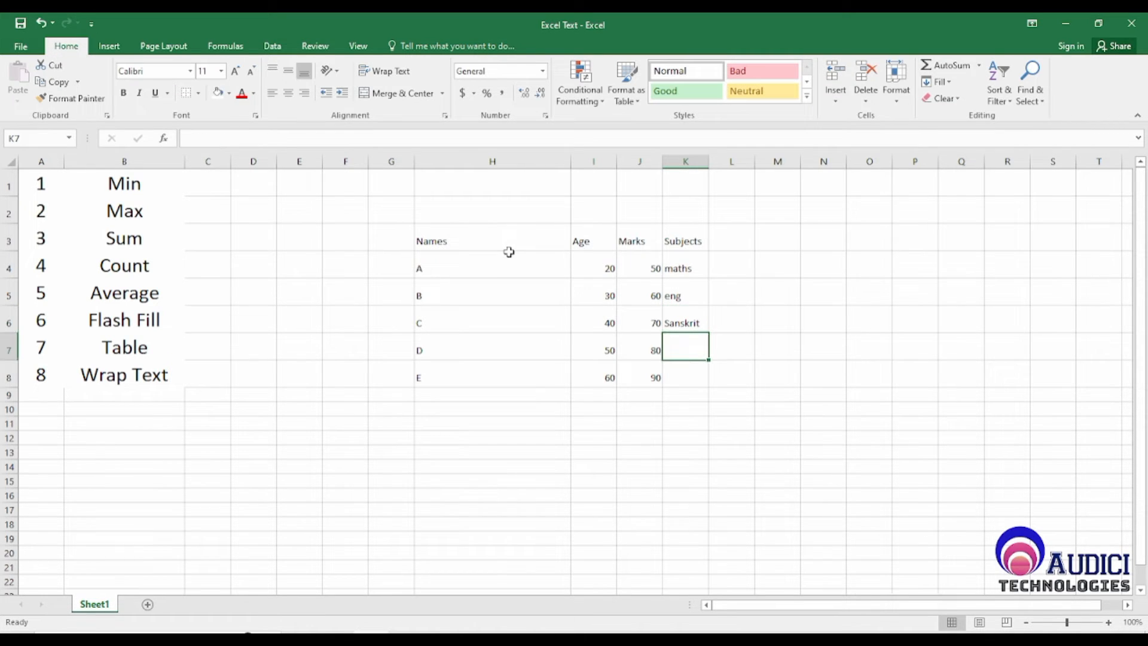
text(Social Sc)
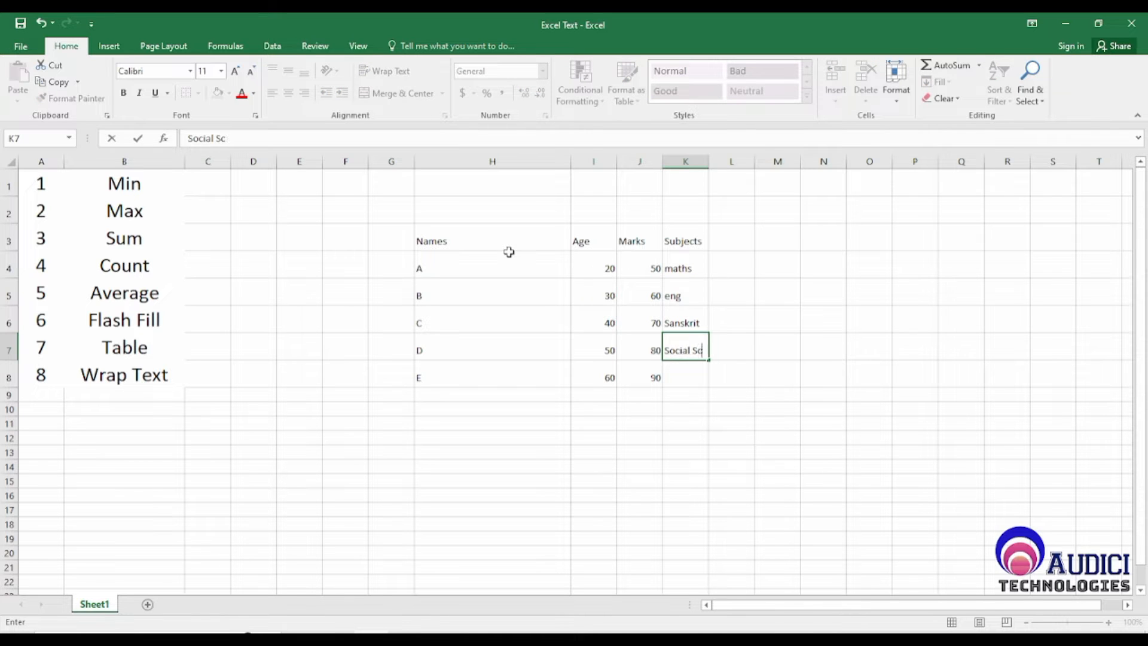
text(ienece)
key(Return)
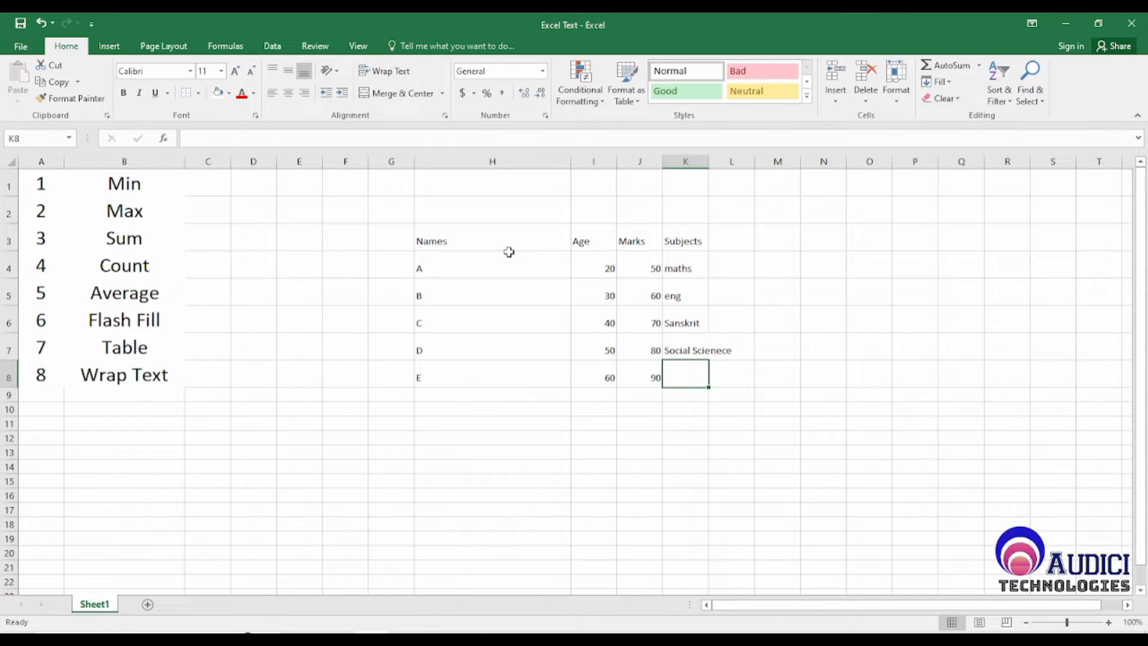
Step: Correct the misspelled subject in K7 to Social Science
key(Up)
key(F2)
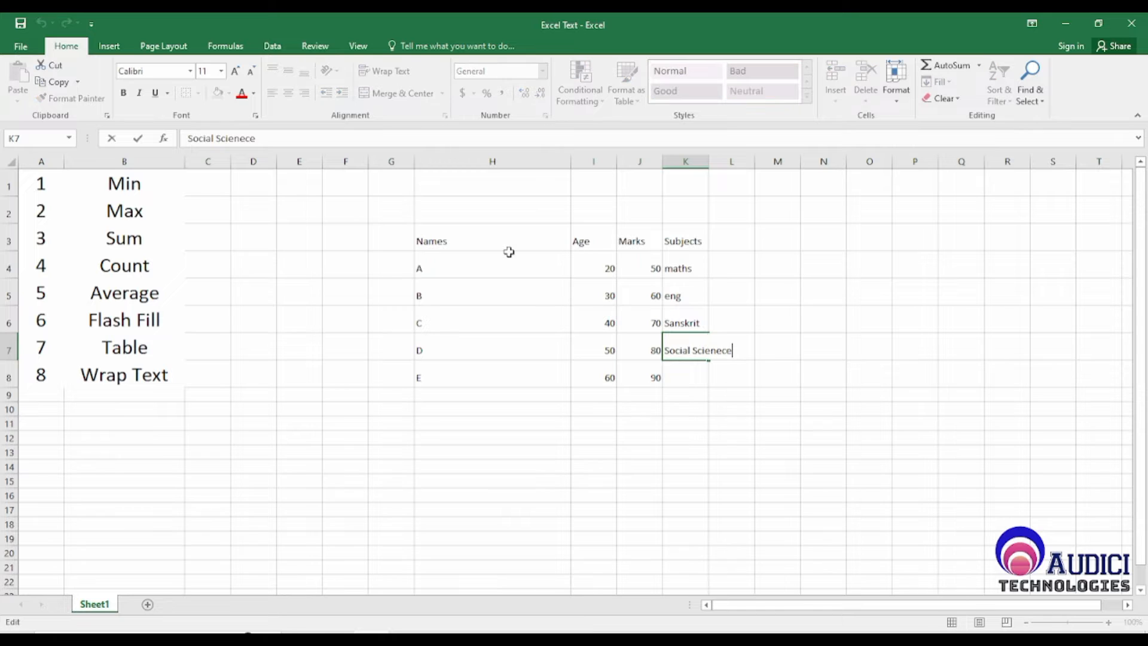
key(BackSpace)
key(BackSpace)
key(BackSpace)
text(ce)
key(Return)
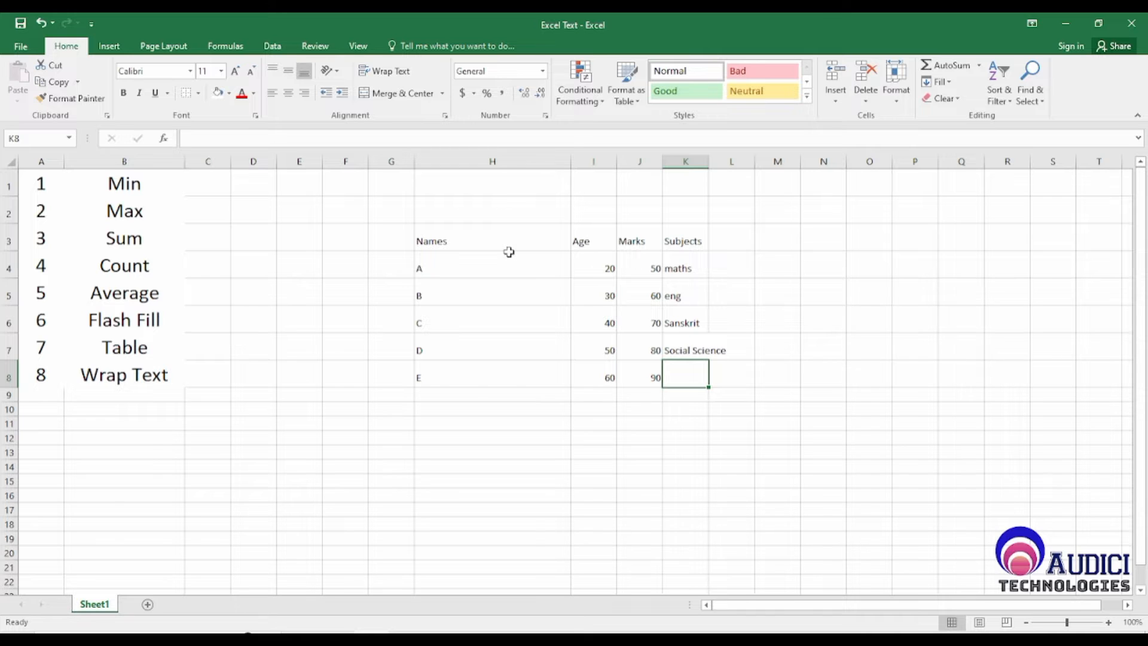
Step: Enter the subject Science in K8 and widen the Subjects column to fit its longest entry
text(Science)
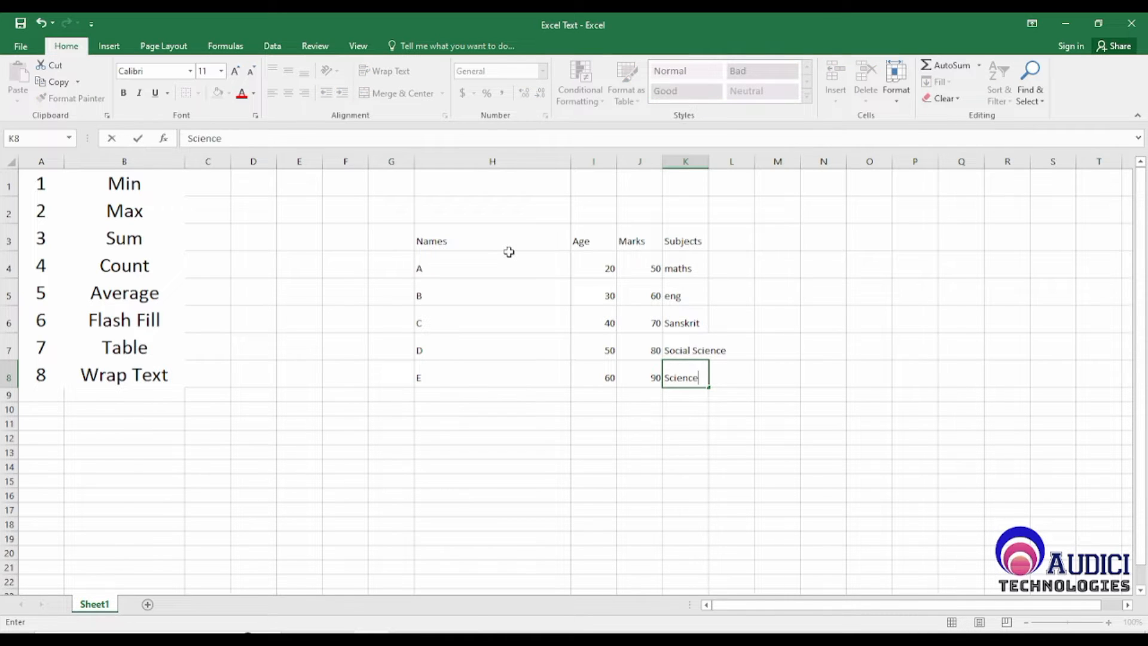
key(Return)
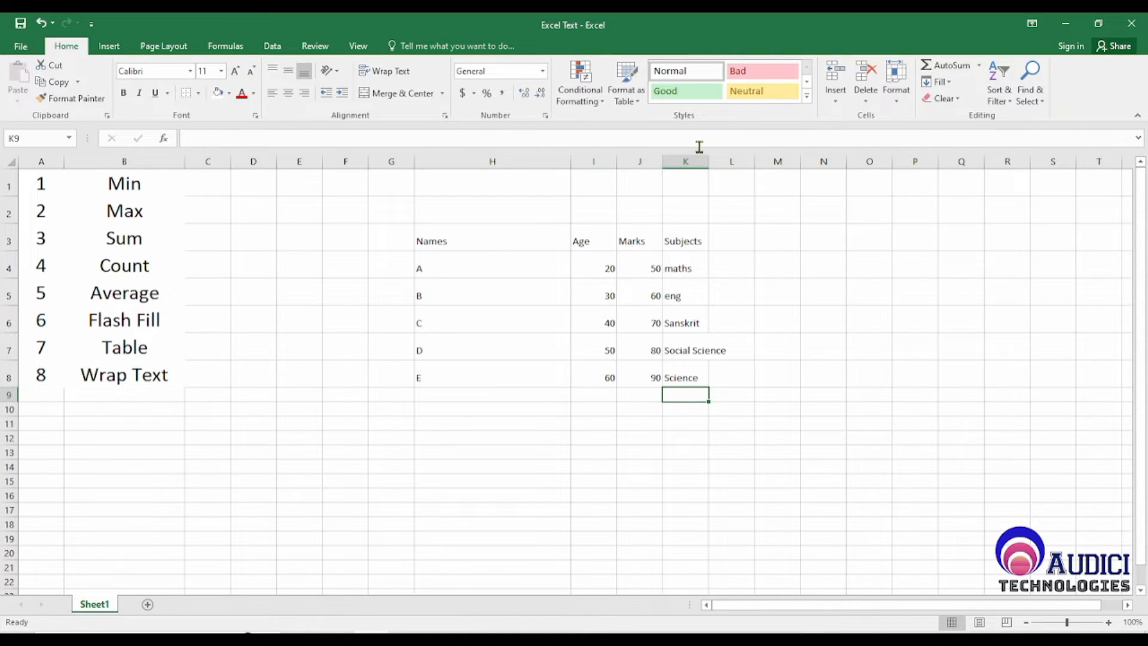
drag(709, 161, 765, 163)
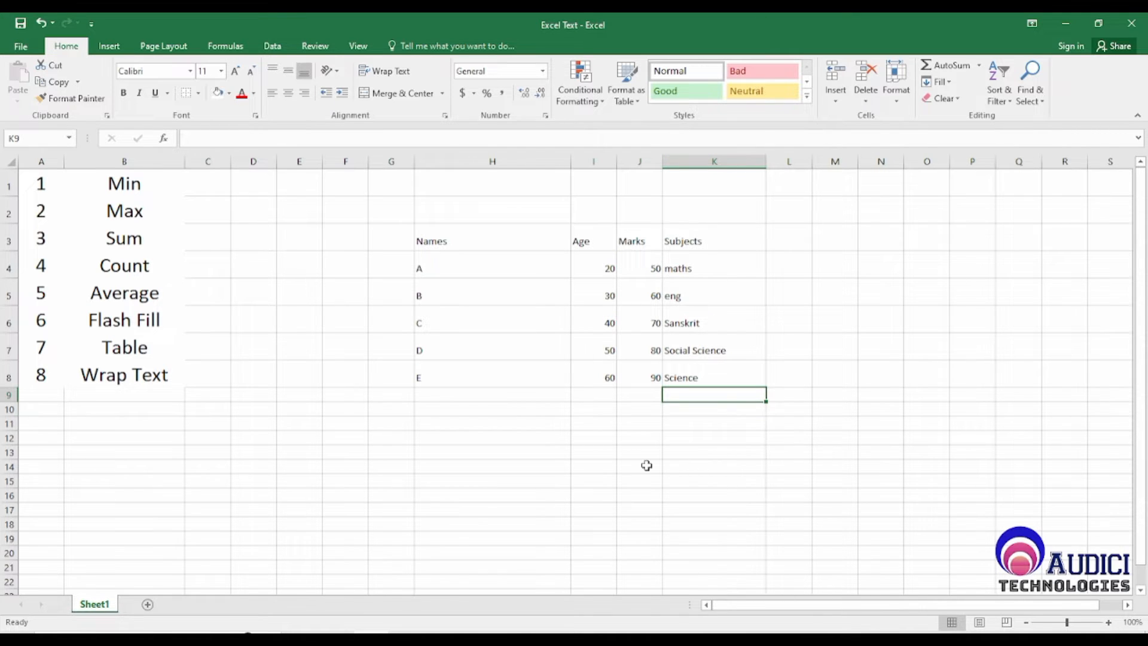
Step: Enter the labels Min in L2 and Max in M2
click(795, 210)
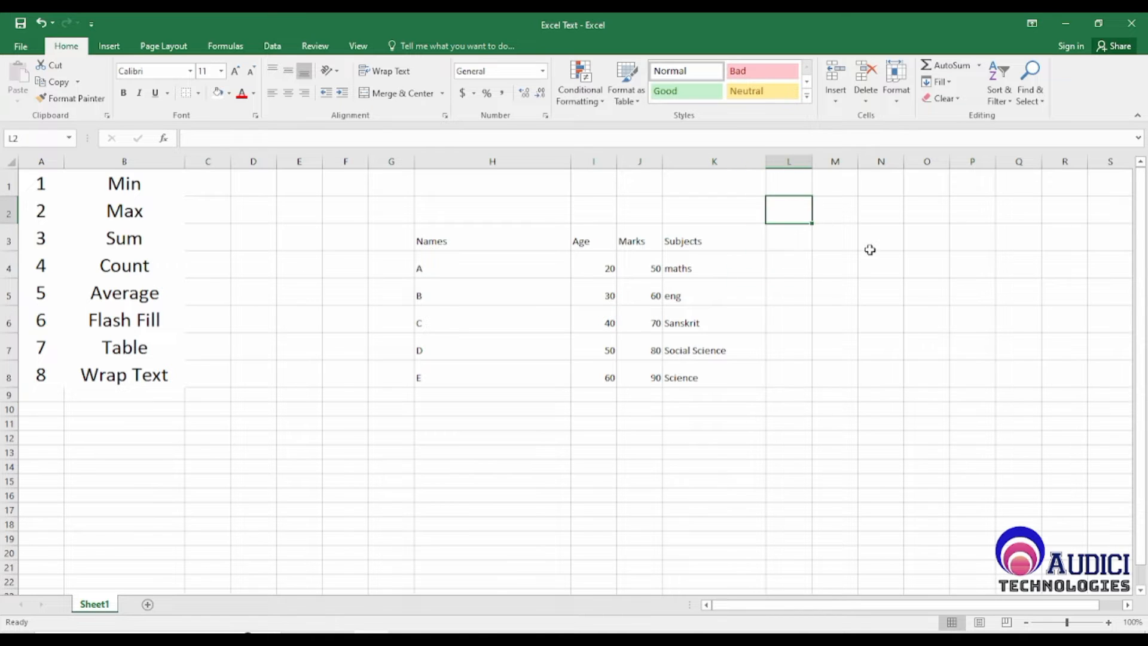
text(Mi)
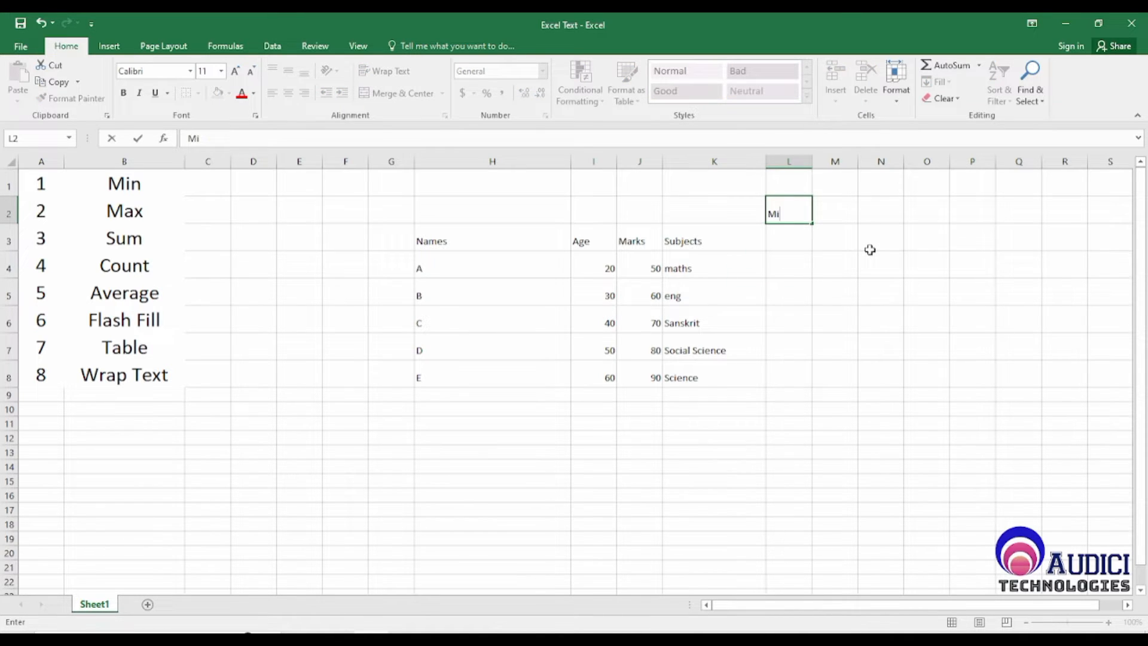
text(n)
key(Return)
key(Up)
key(Right)
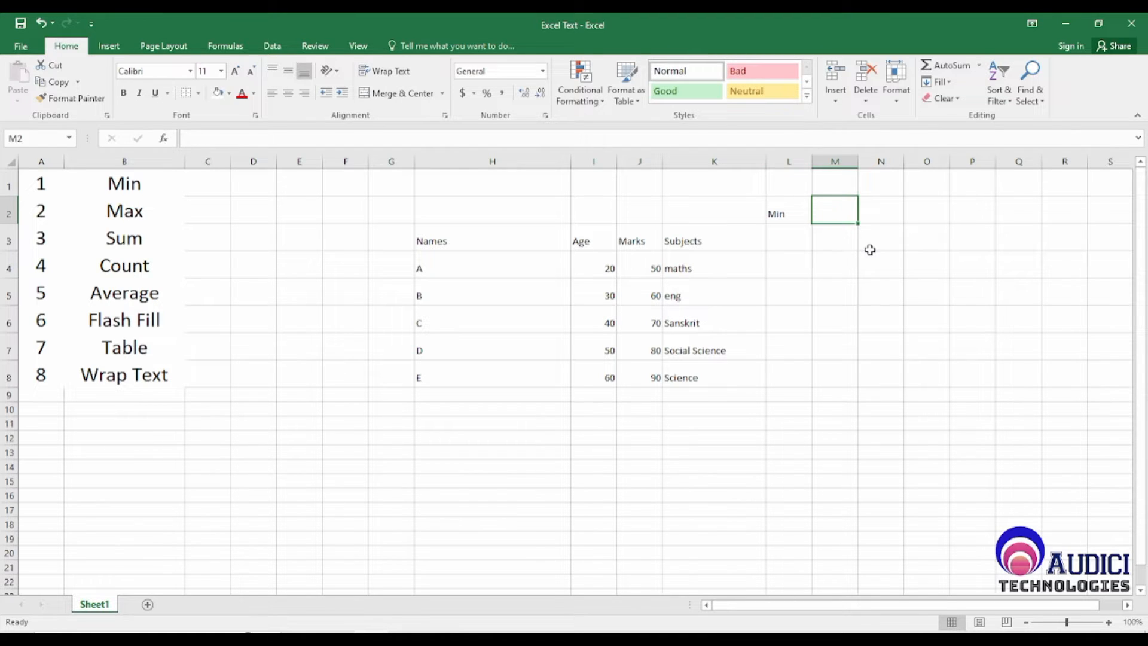
text(Max)
key(Return)
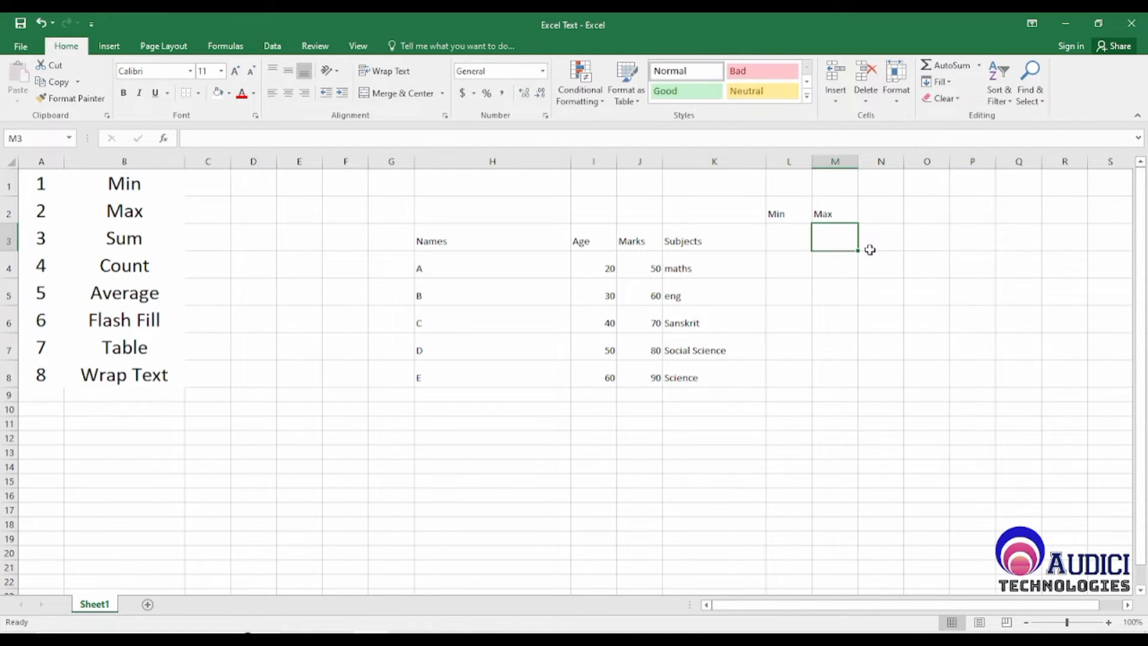
key(Up)
key(Right)
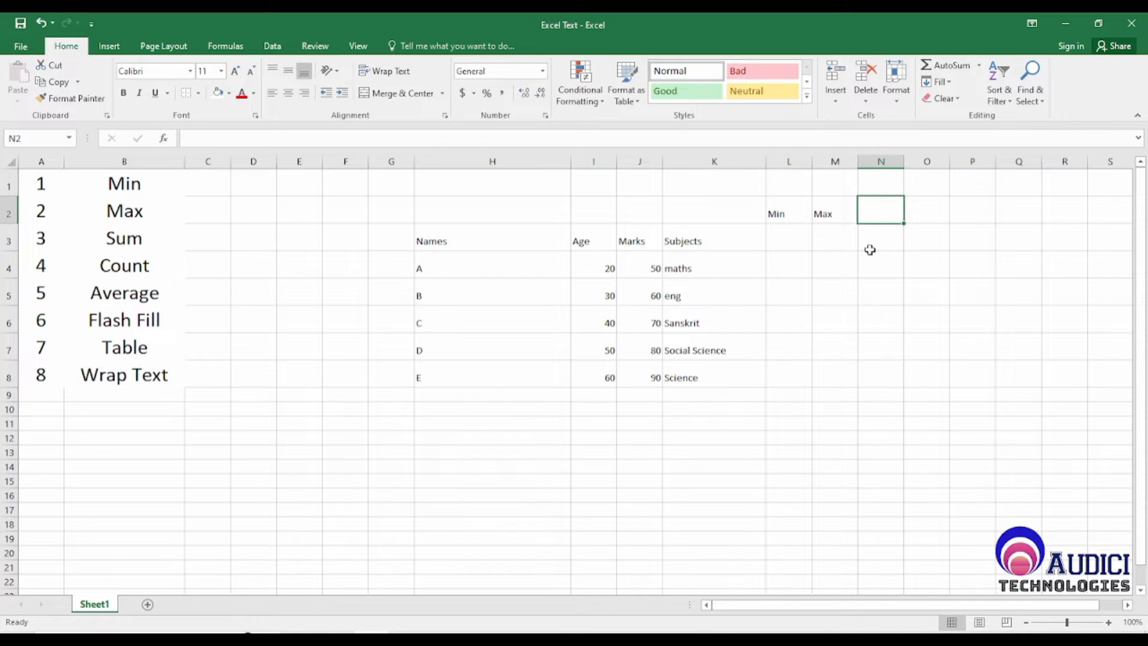
text(Sum)
key(BackSpace)
key(BackSpace)
key(BackSpace)
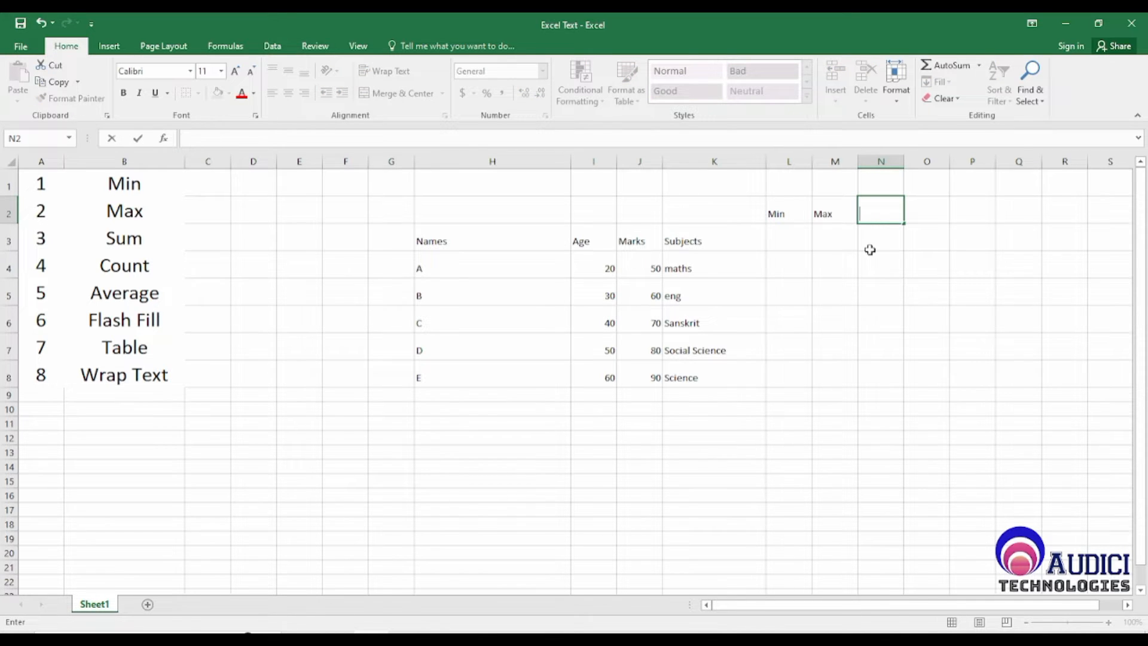
Step: Enter the label Sum in H9, directly below the last name in the table
key(Down)
key(Left)
key(Left)
key(Left)
key(Left)
key(Left)
key(Down)
key(Down)
key(Down)
key(Down)
key(Down)
key(Down)
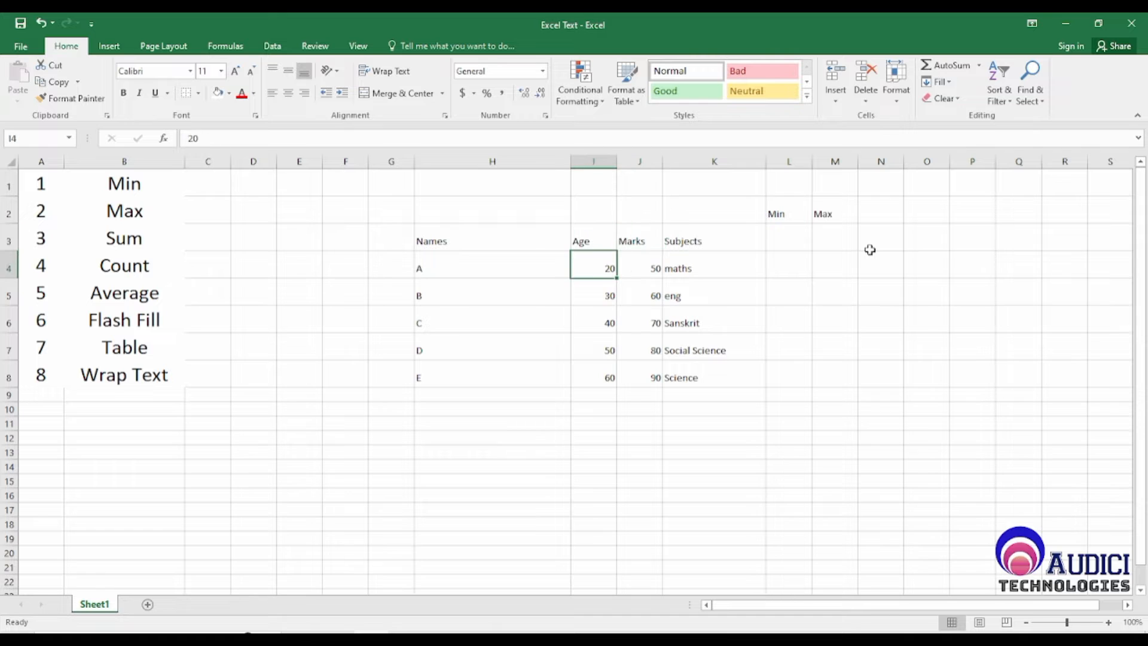
key(Left)
text(Sum)
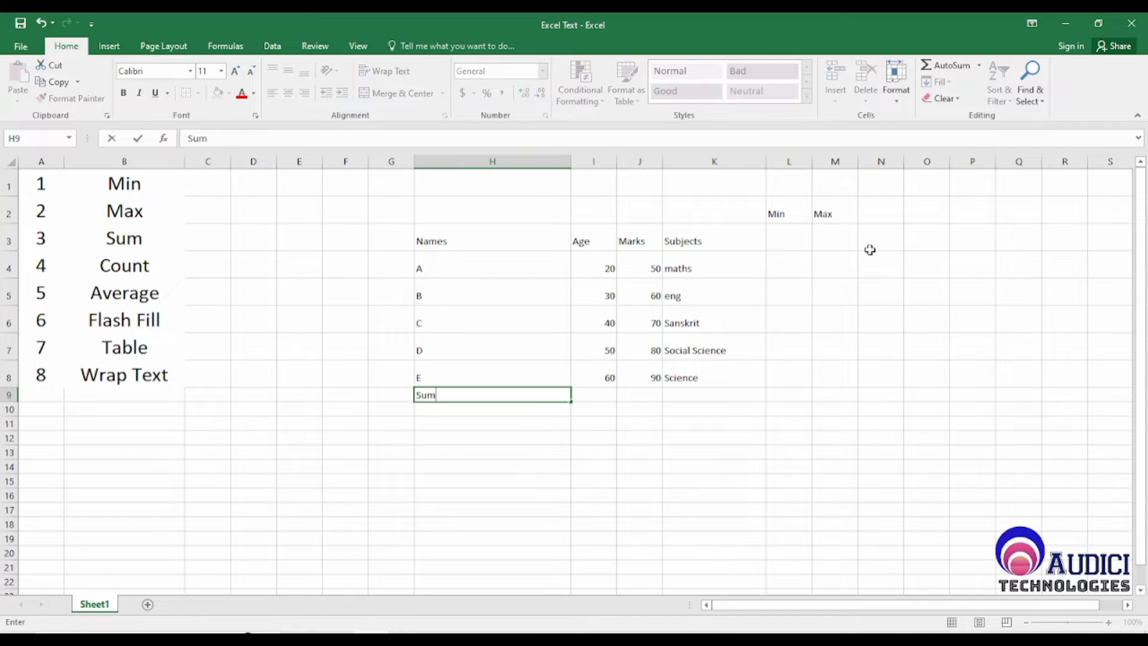
key(Return)
key(Up)
key(Right)
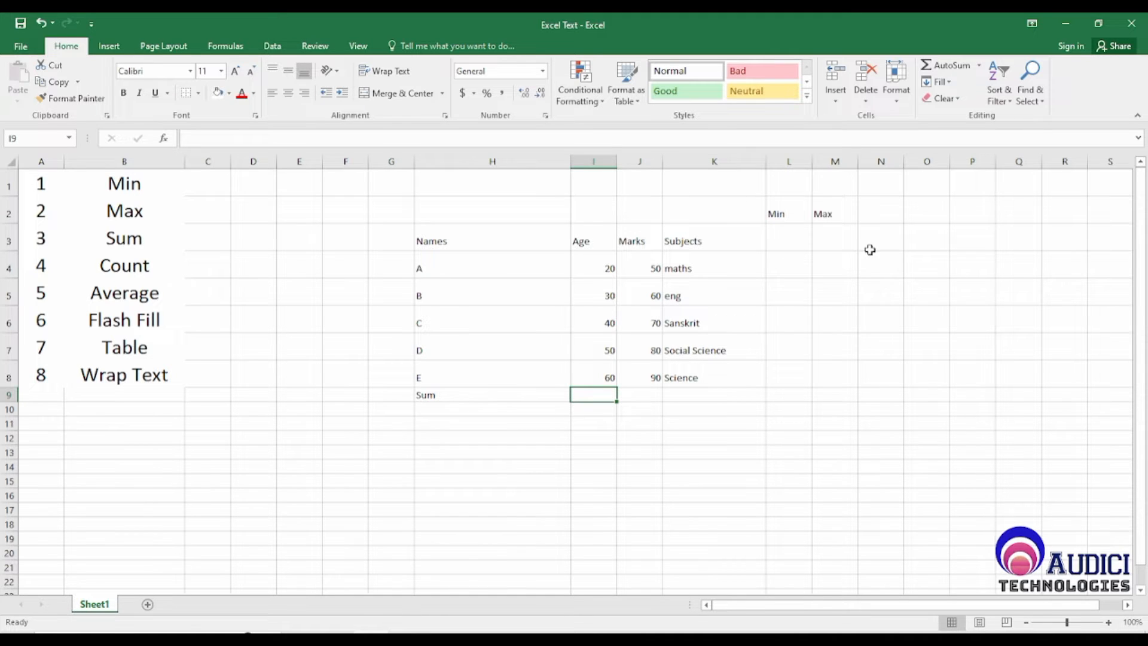
Step: Apply all borders to the table range H3:K8 and centre its contents horizontally
key(Up)
key(Up)
key(Up)
key(Up)
key(Up)
key(Up)
key(Up)
key(Left)
key(Left)
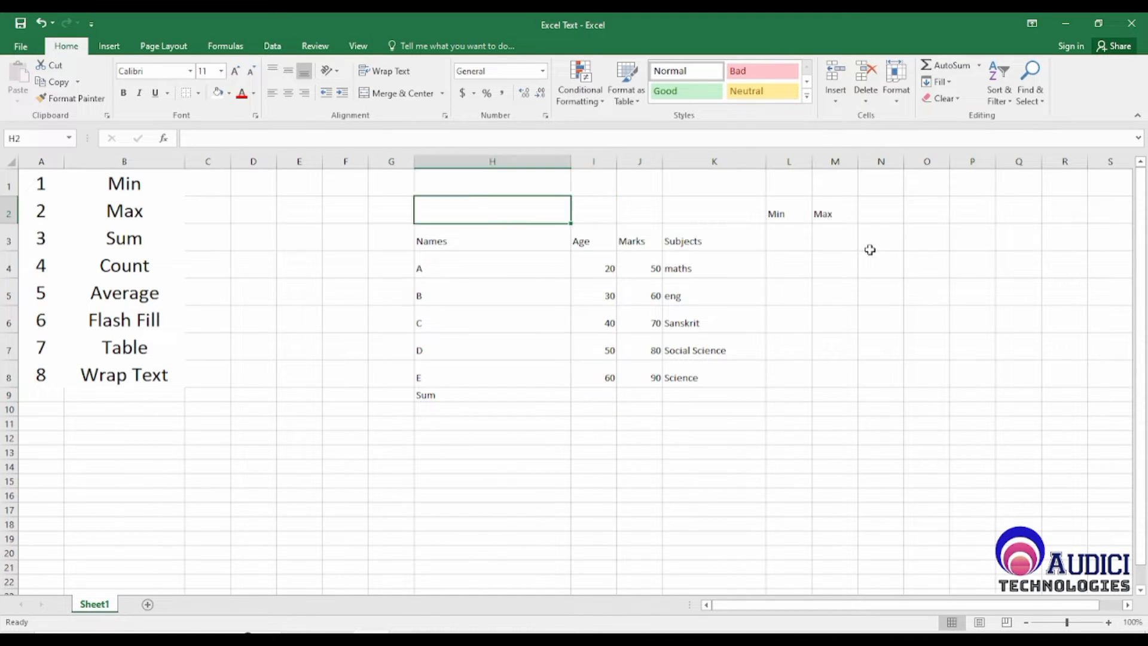
key(Down)
key(Right)
key(shift+Right)
key(shift+Right)
key(shift+Right)
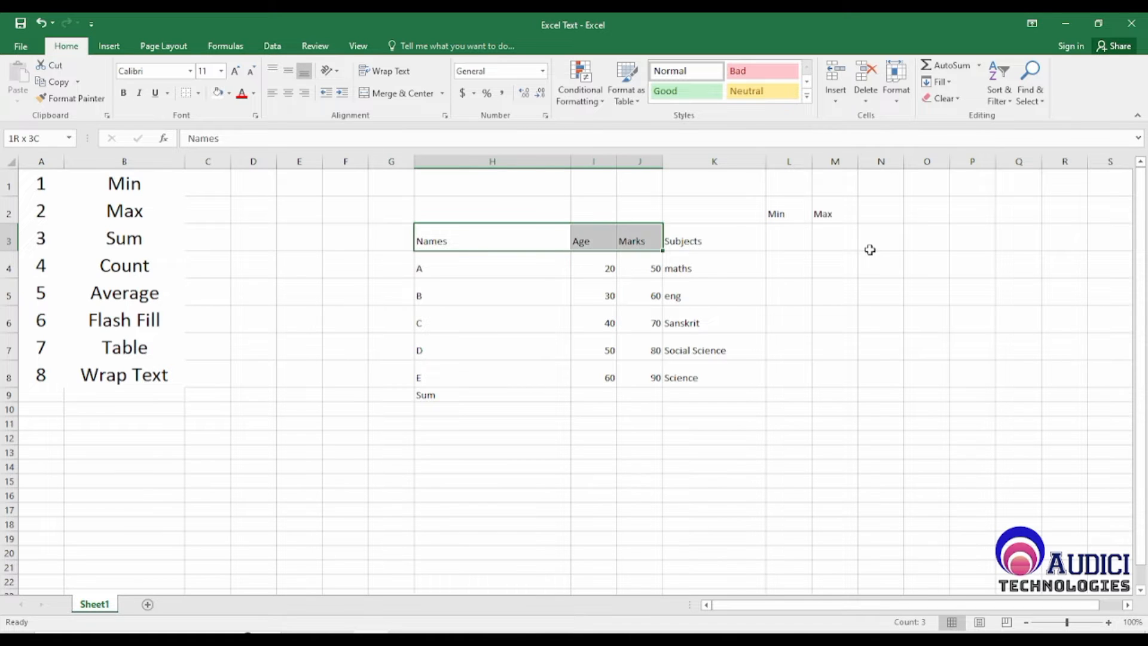
key(shift+Down)
key(shift+Down)
key(shift+Down)
key(shift+Down)
key(shift+Down)
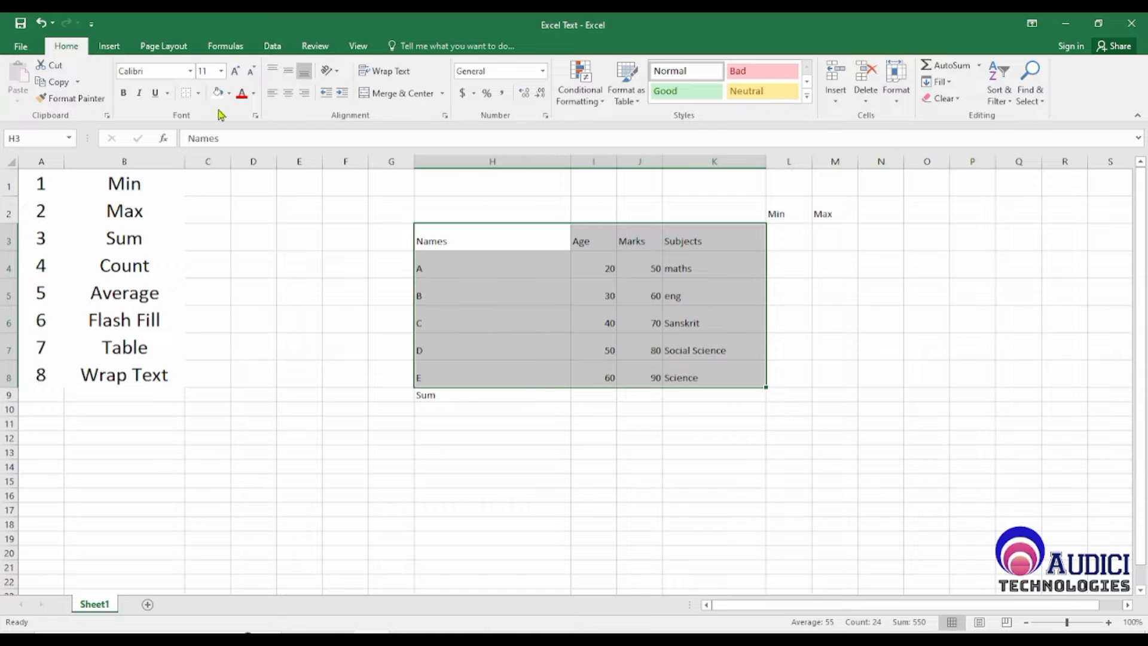
click(200, 94)
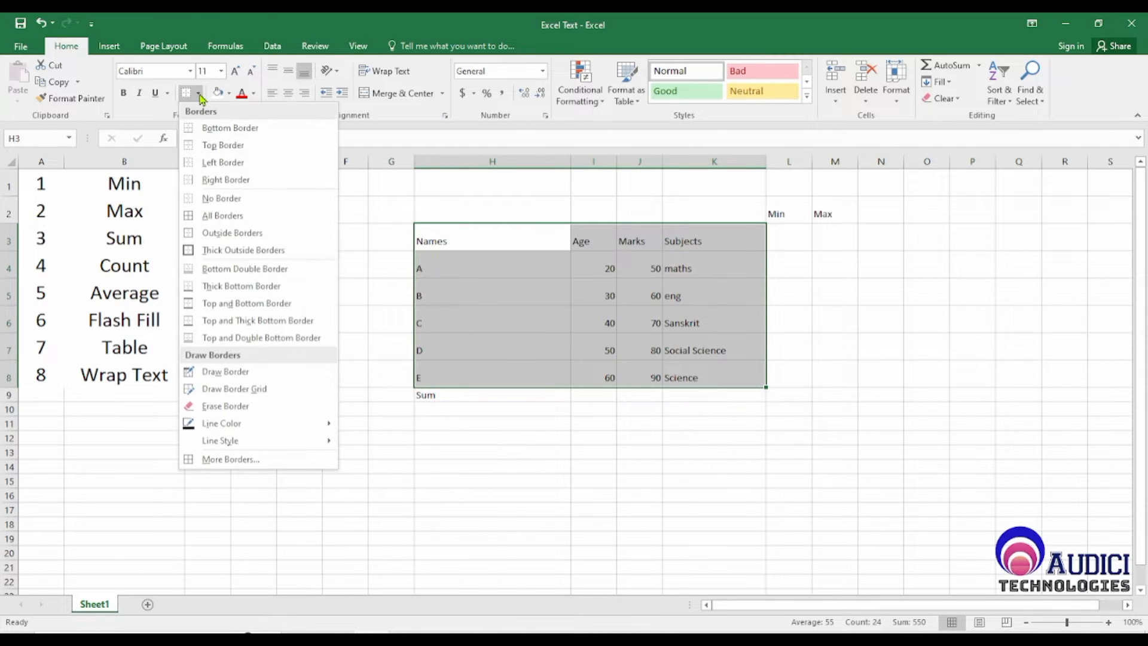
click(222, 215)
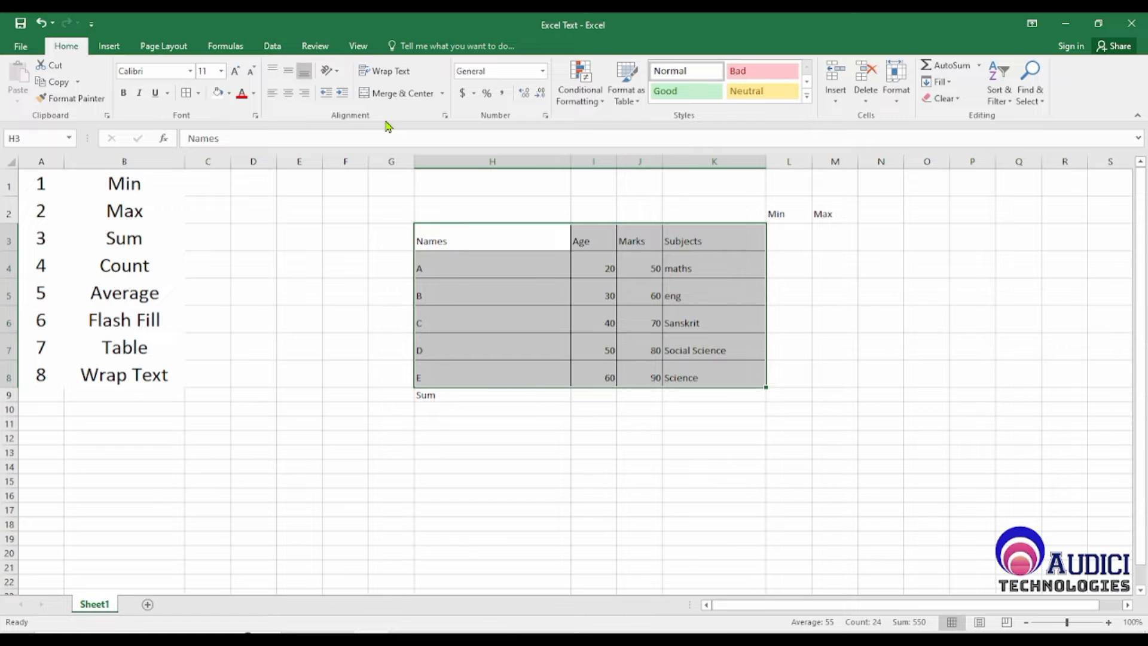
click(290, 96)
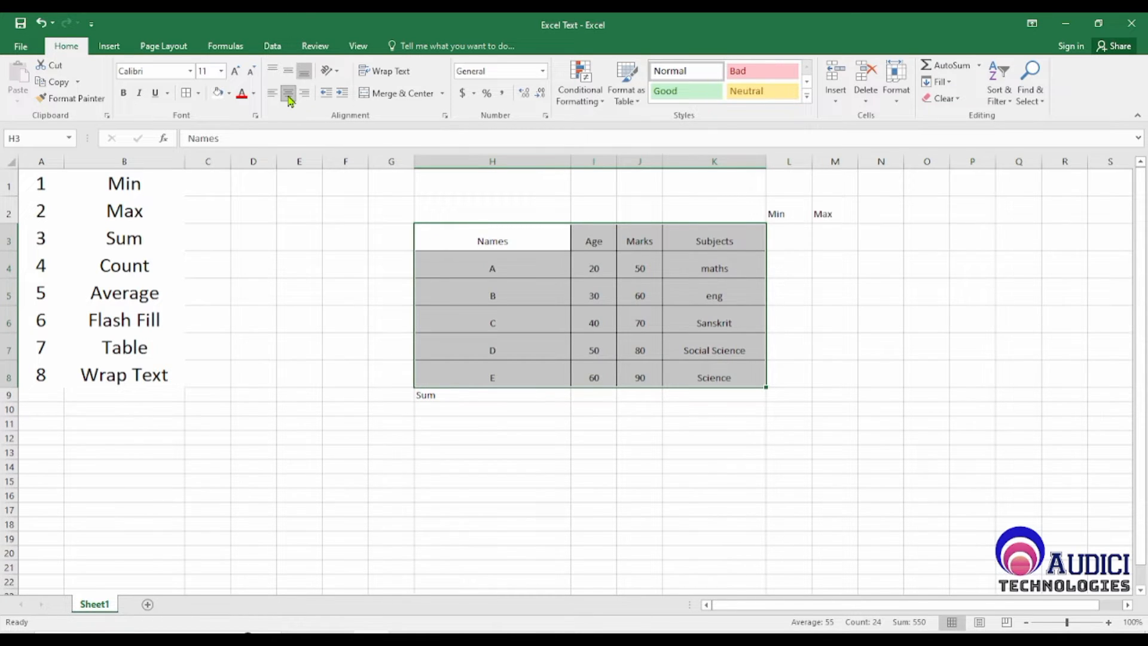
click(559, 482)
Step: Make the header row H3:K3 bold at font size 18 and slightly widen the Marks column to fit its heading
click(490, 230)
key(shift+Right)
key(shift+Right)
key(shift+Right)
key(shift+Right)
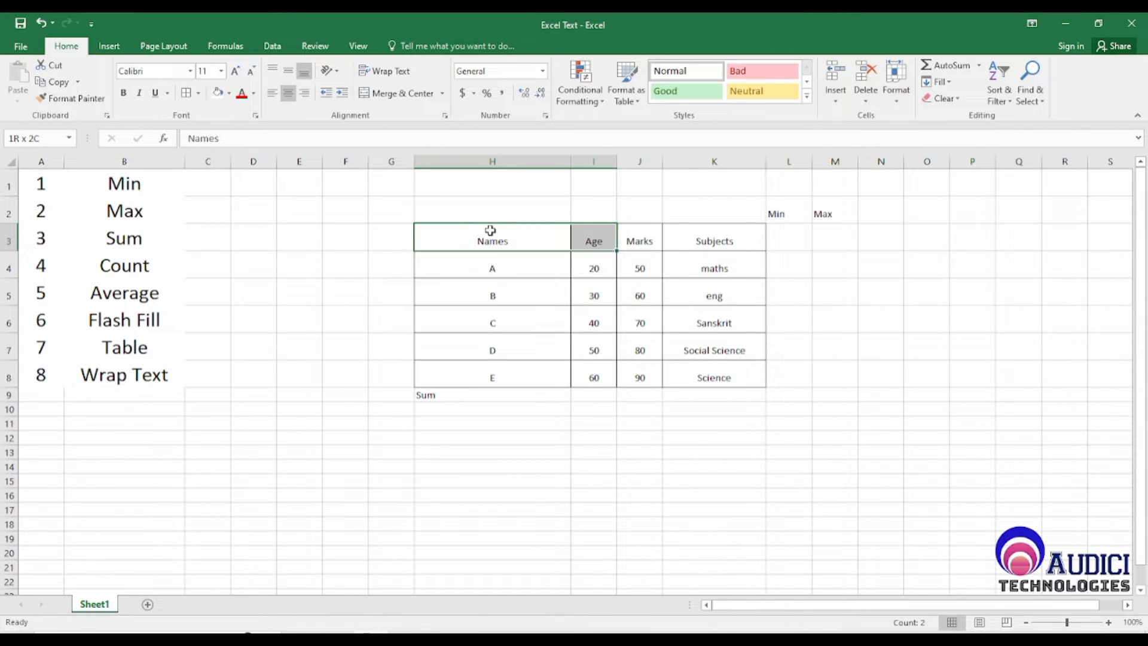
key(shift+Left)
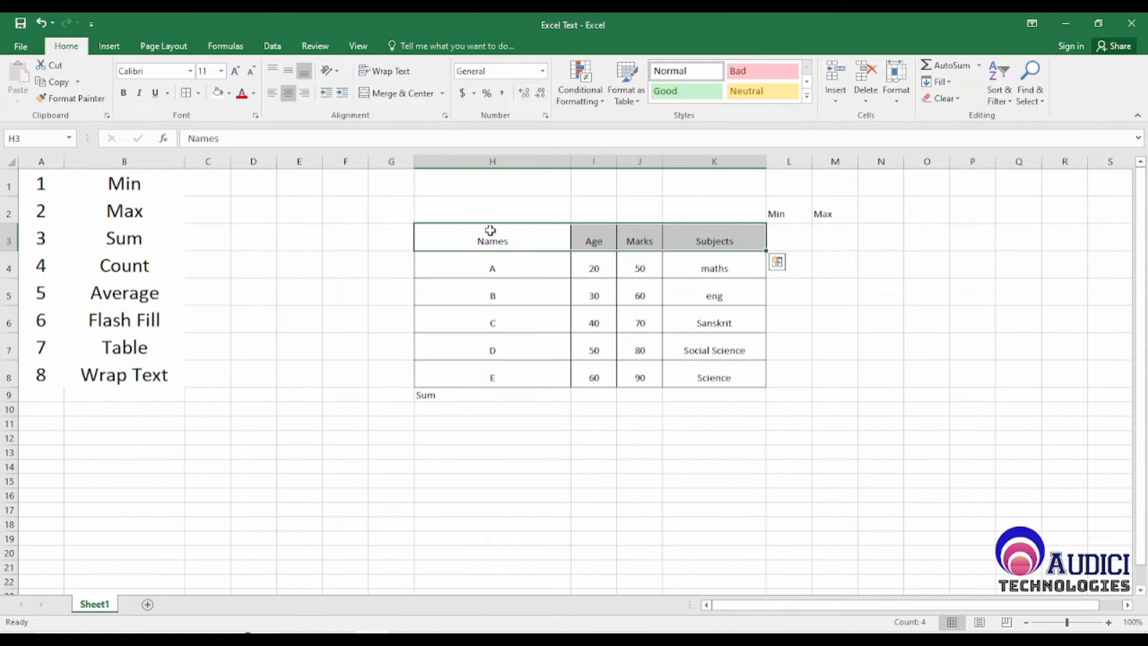
click(123, 96)
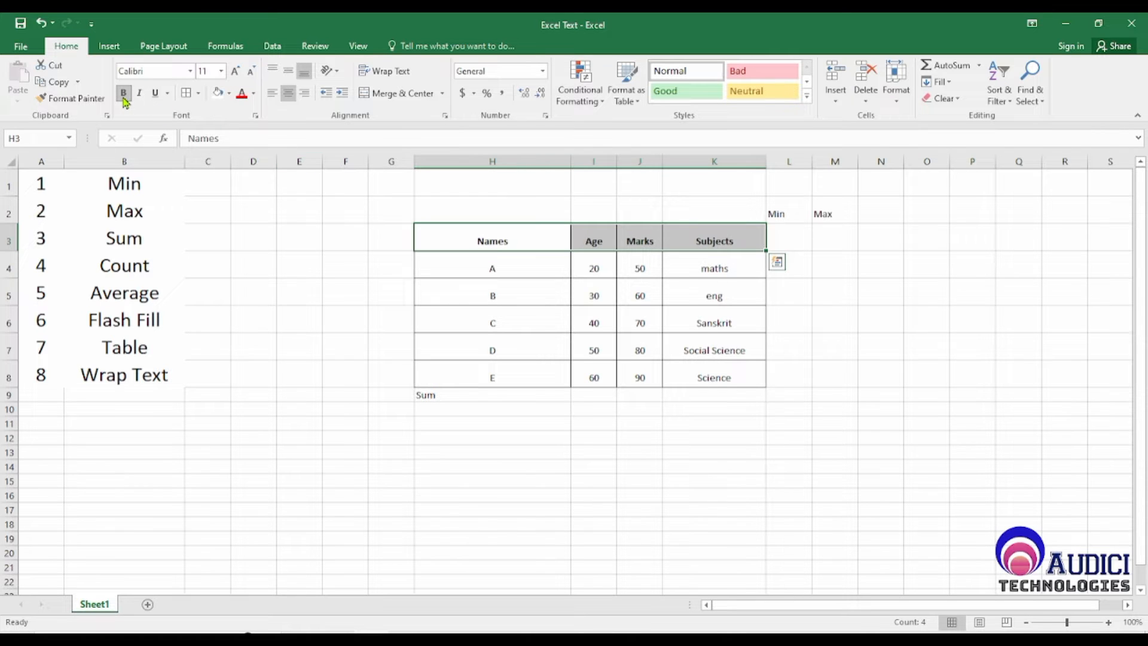
click(236, 71)
click(236, 70)
click(236, 71)
click(236, 71)
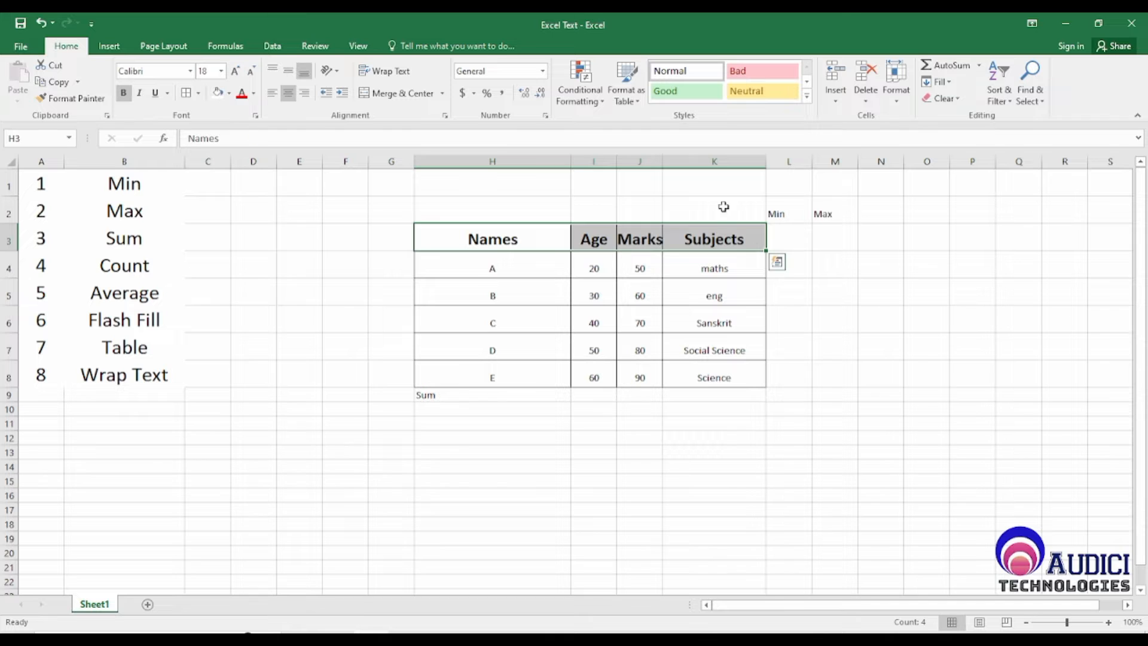
drag(664, 160, 669, 160)
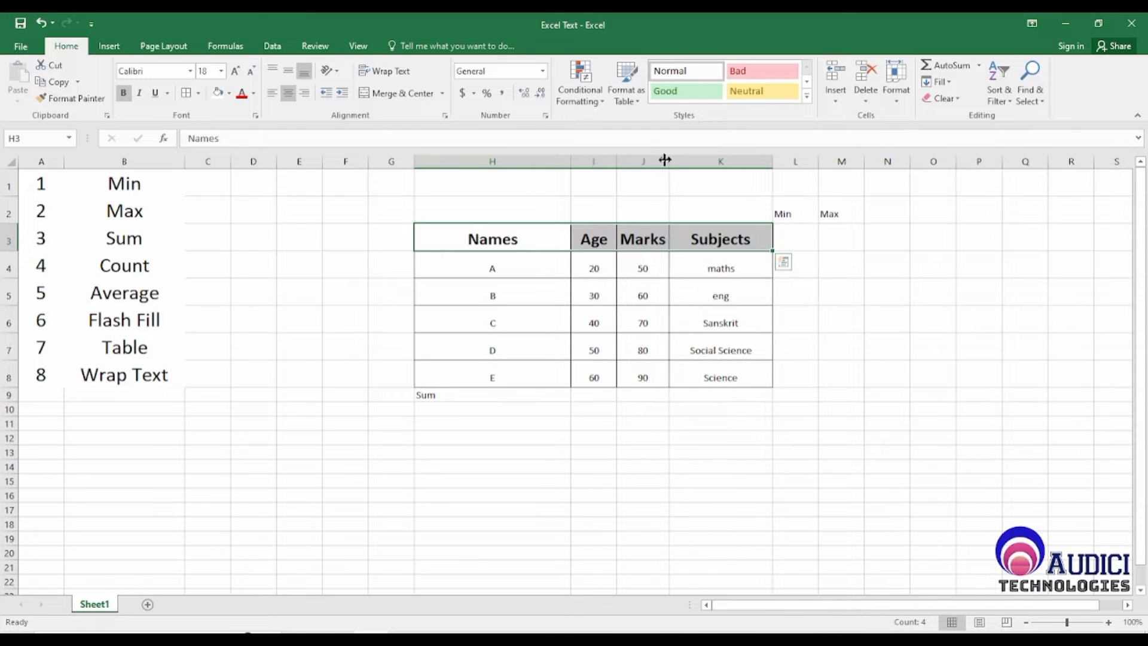
click(679, 469)
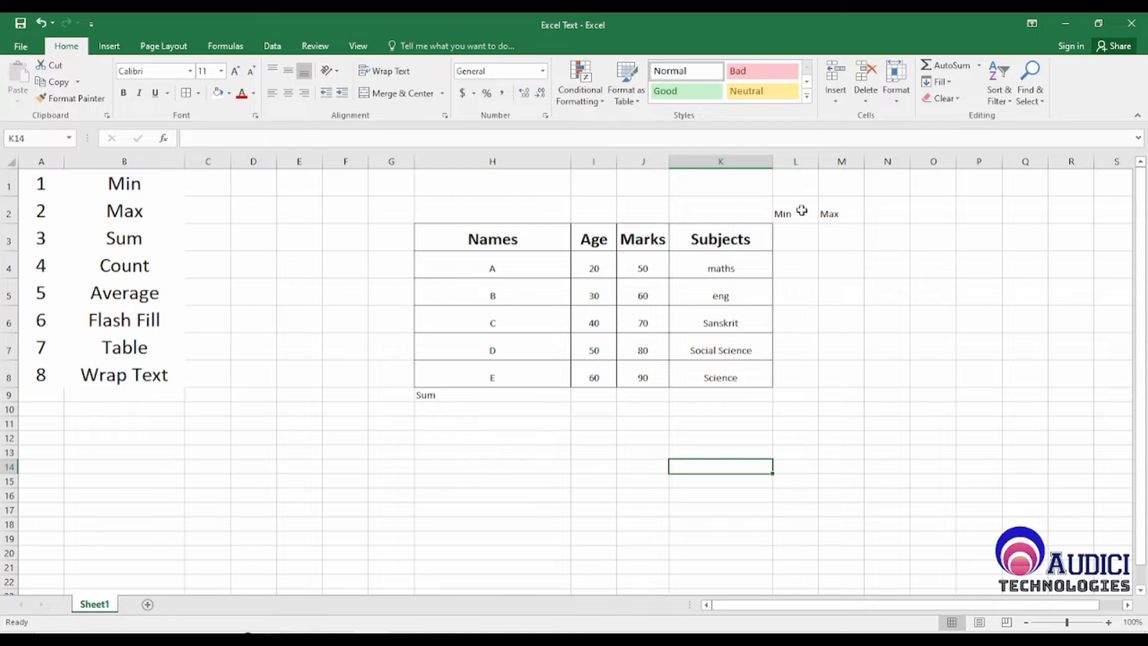
Step: Centre the Sum label in H9 and enlarge its font to size 24
click(802, 212)
click(829, 215)
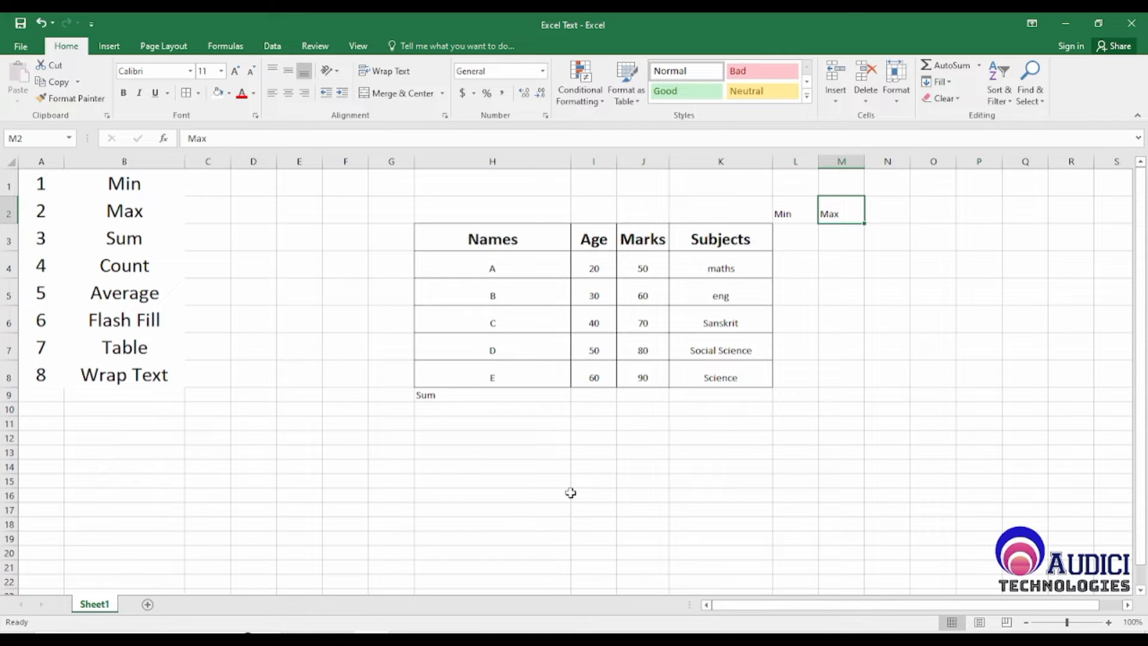
click(455, 395)
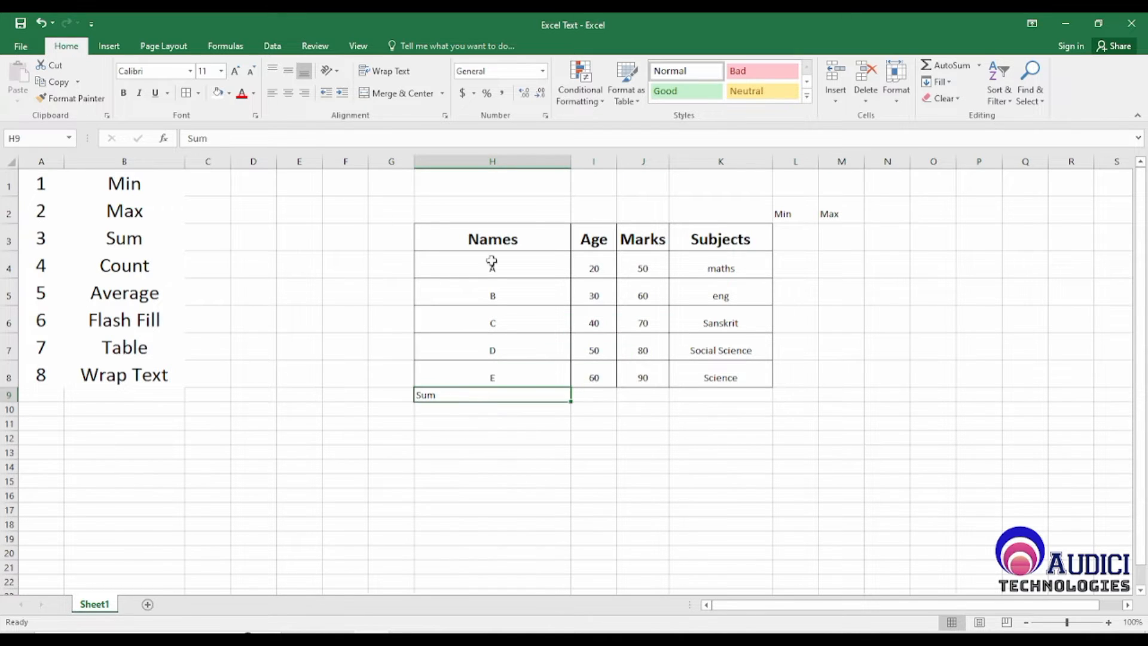
click(288, 93)
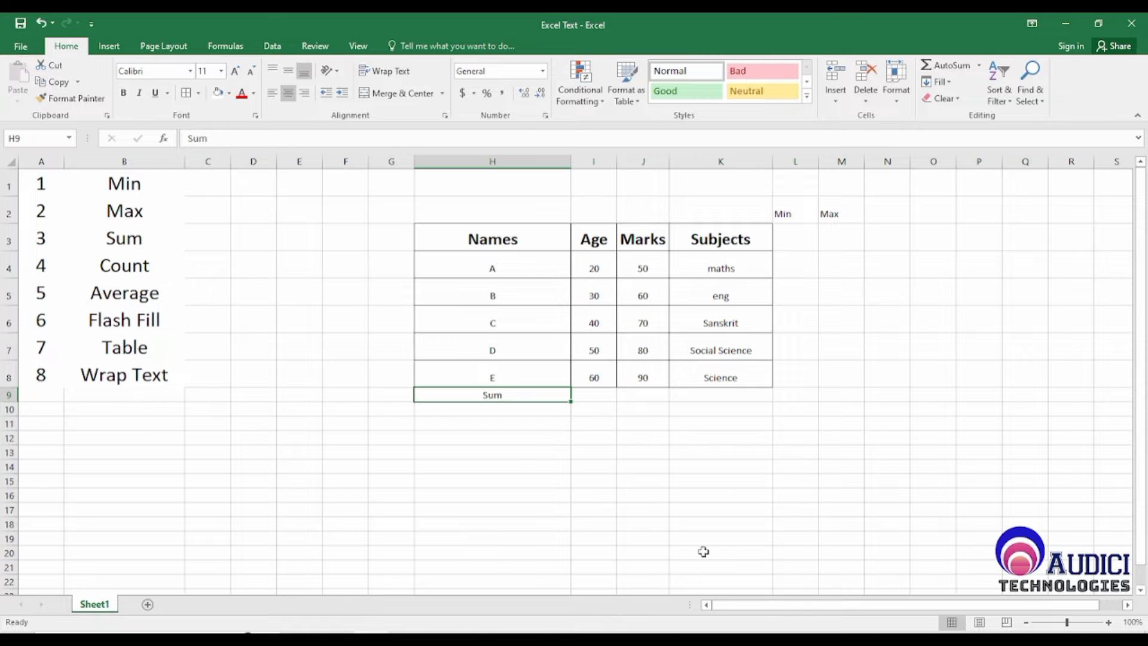
click(235, 72)
click(235, 72)
click(235, 72)
click(235, 71)
click(235, 71)
click(235, 71)
click(235, 71)
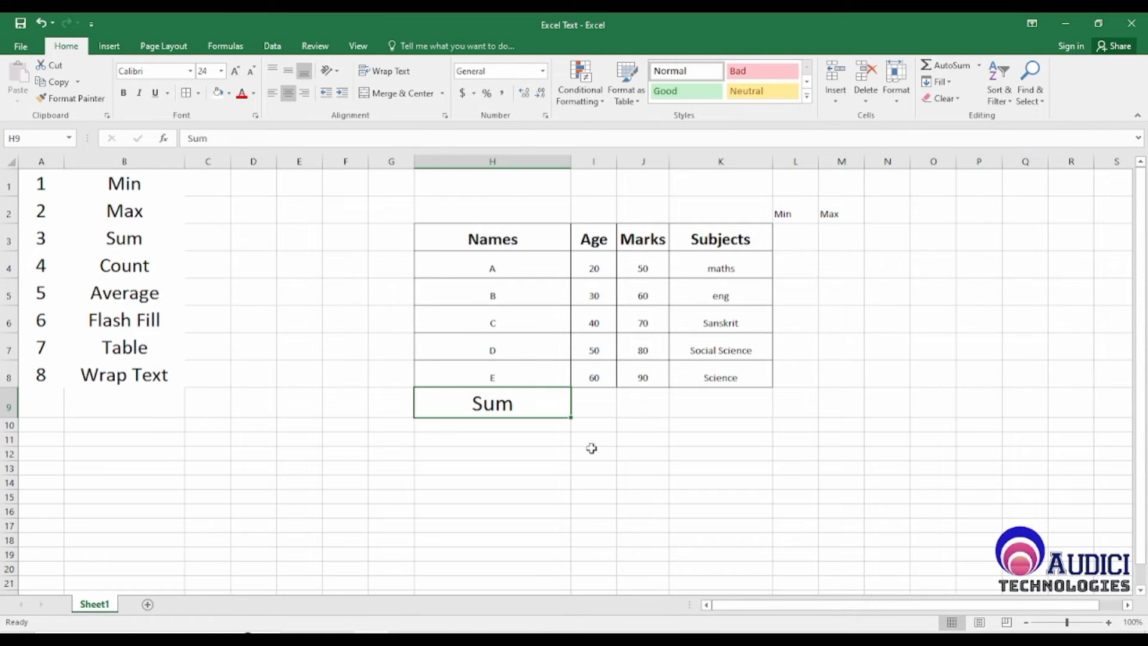
Step: Total the Age values I4:I8 in I9 using the AutoSum Sum function
click(601, 397)
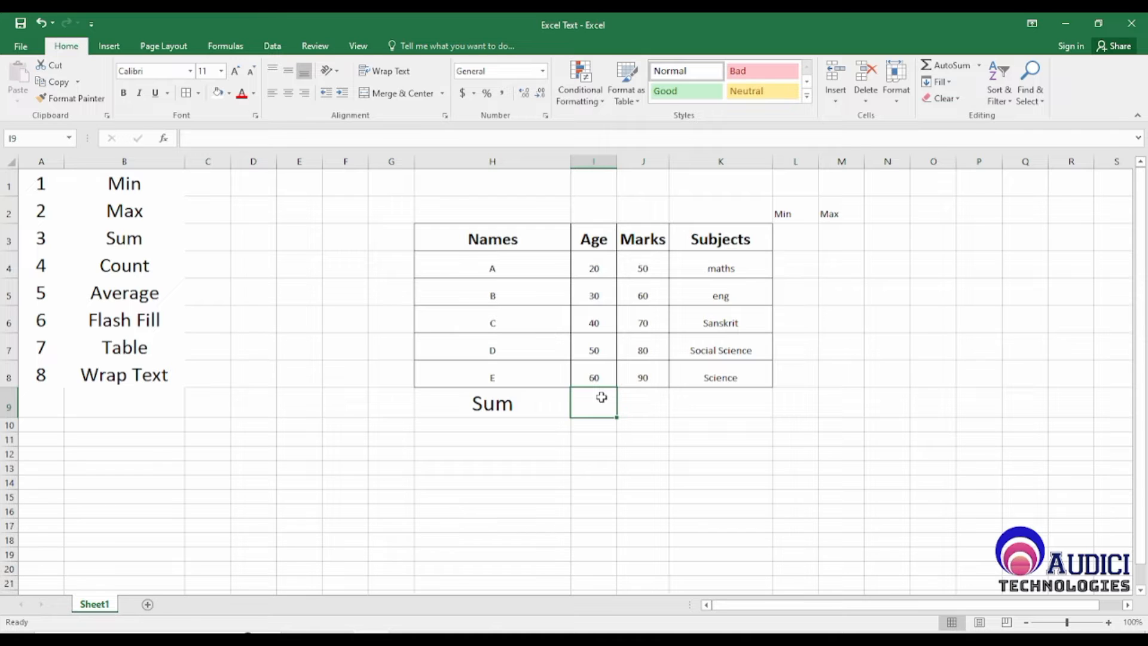
drag(600, 267, 604, 378)
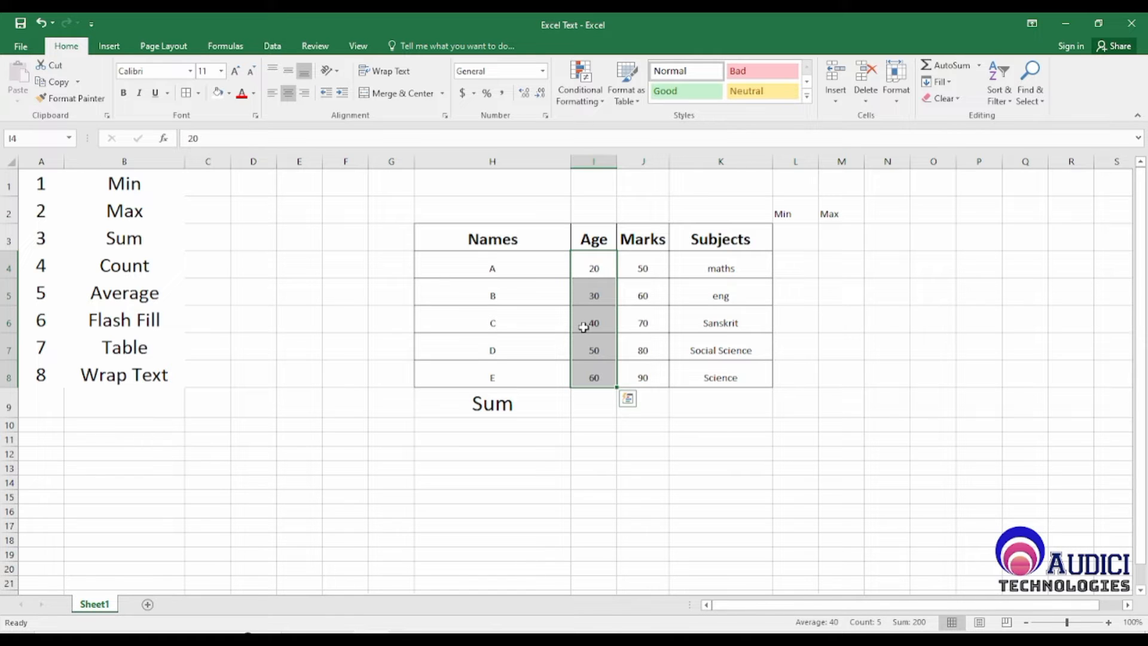
click(800, 239)
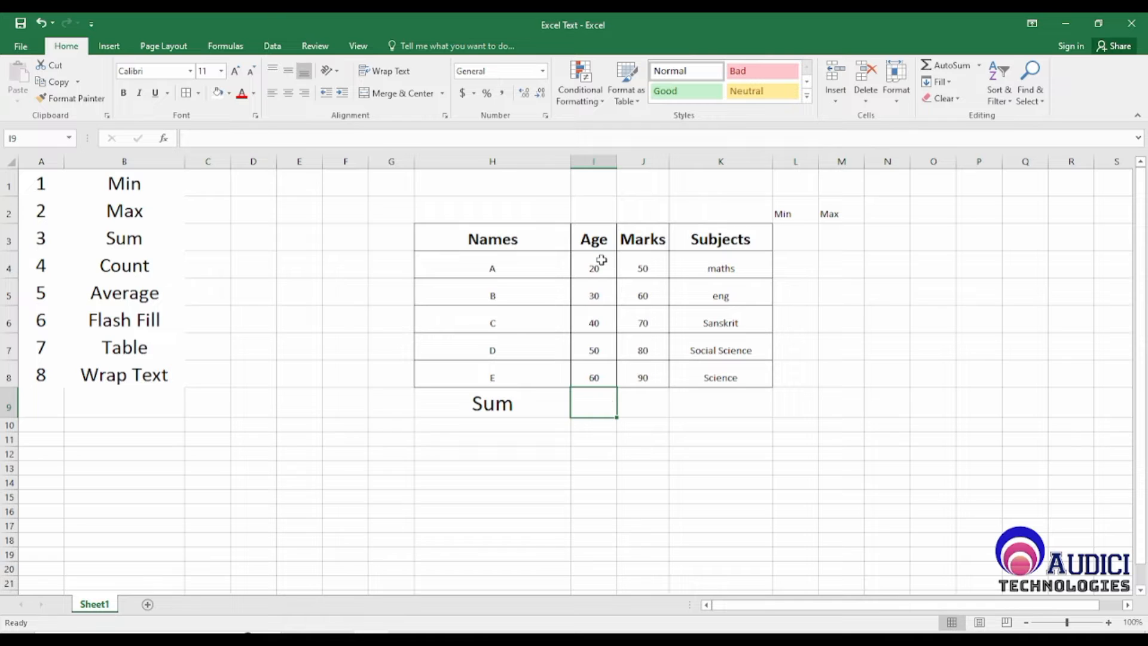
drag(597, 264, 597, 380)
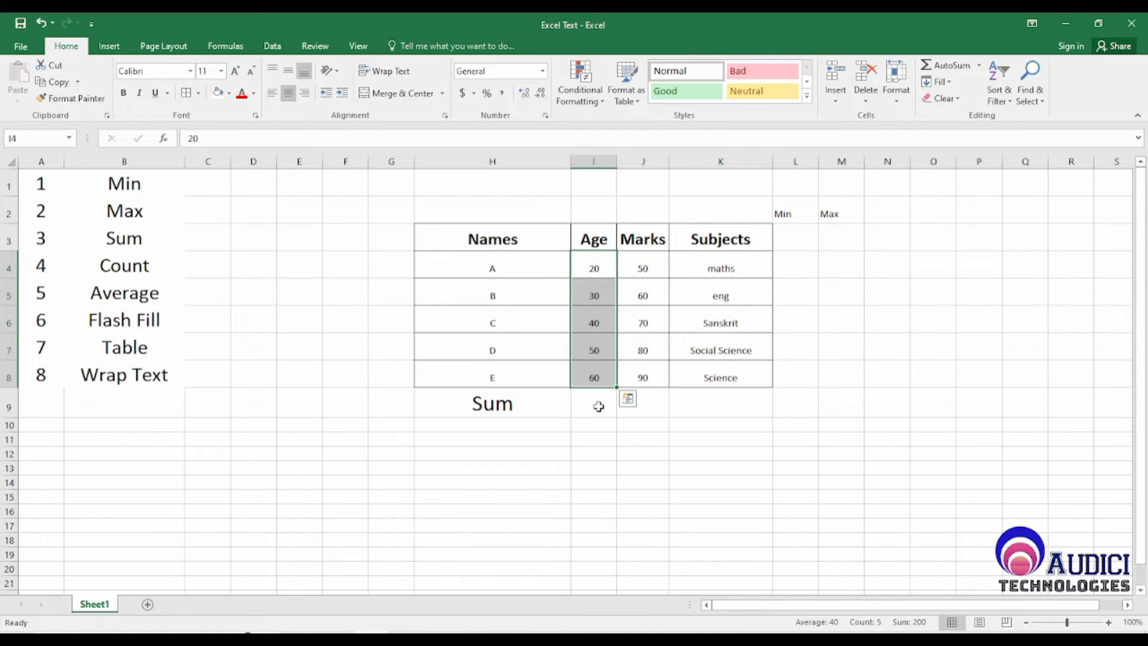
click(599, 407)
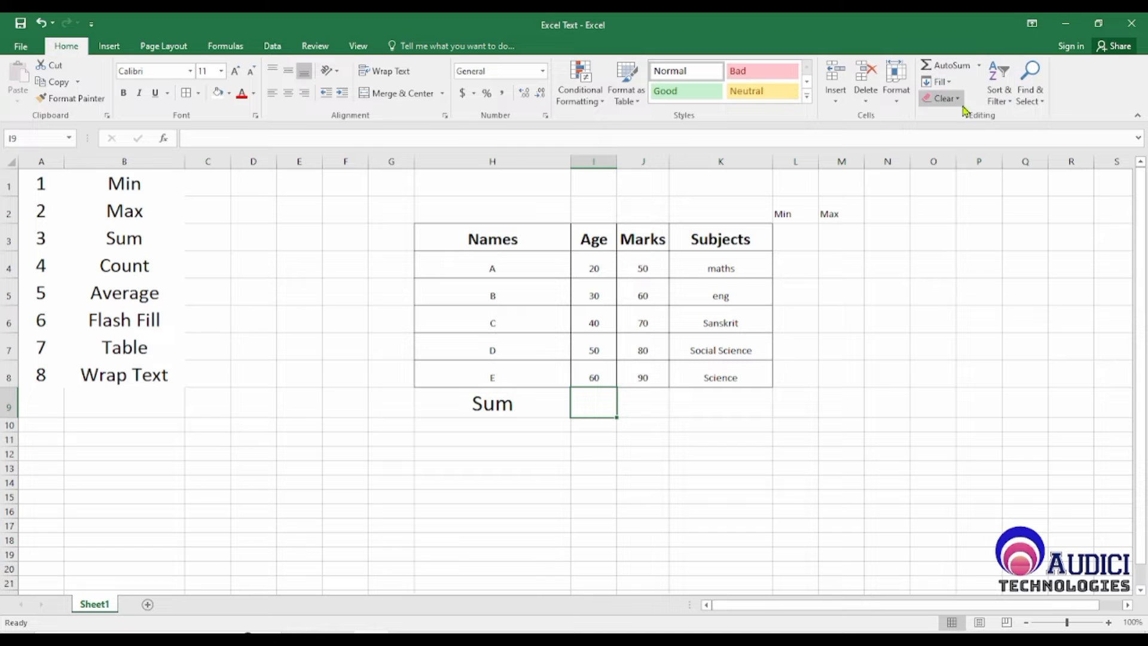
click(981, 66)
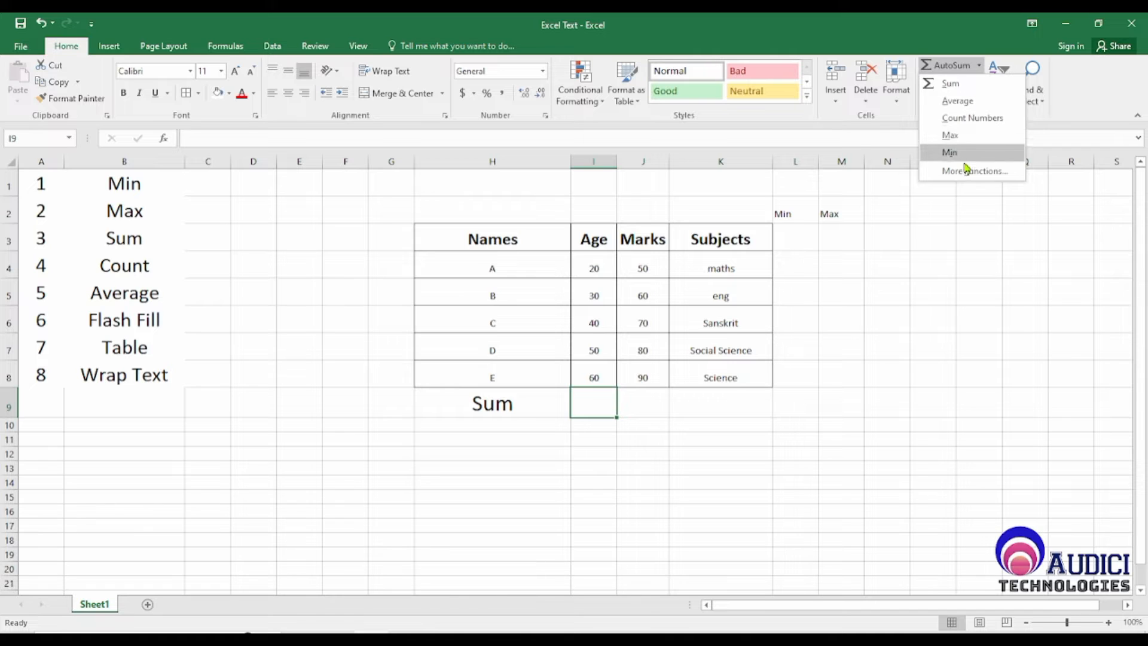
click(957, 84)
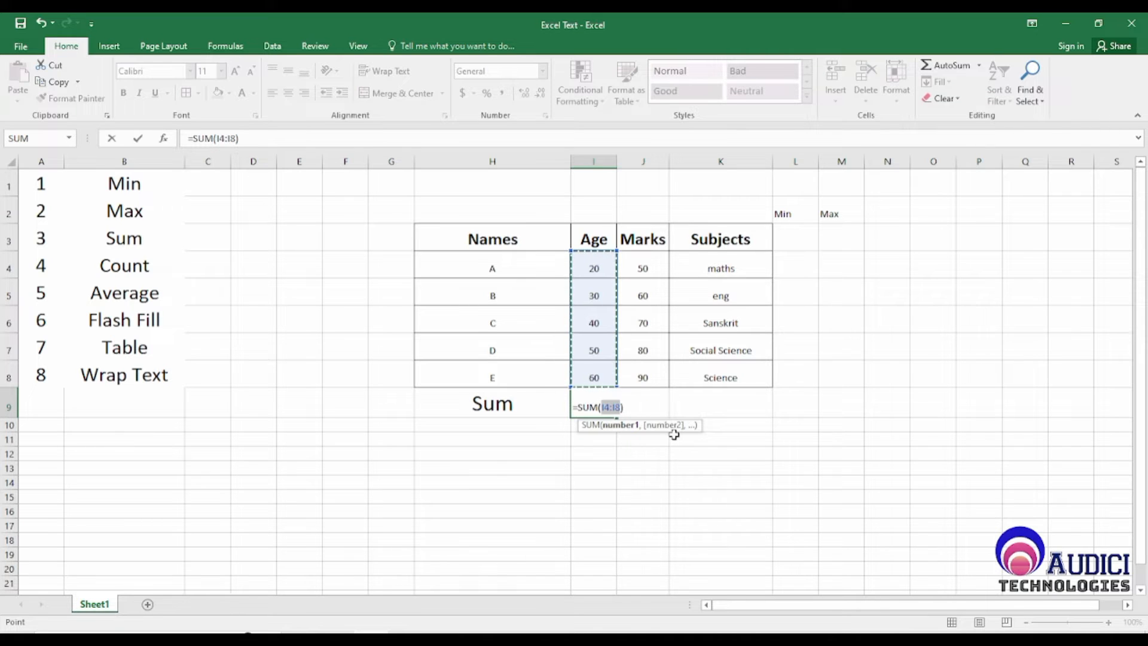
key(Return)
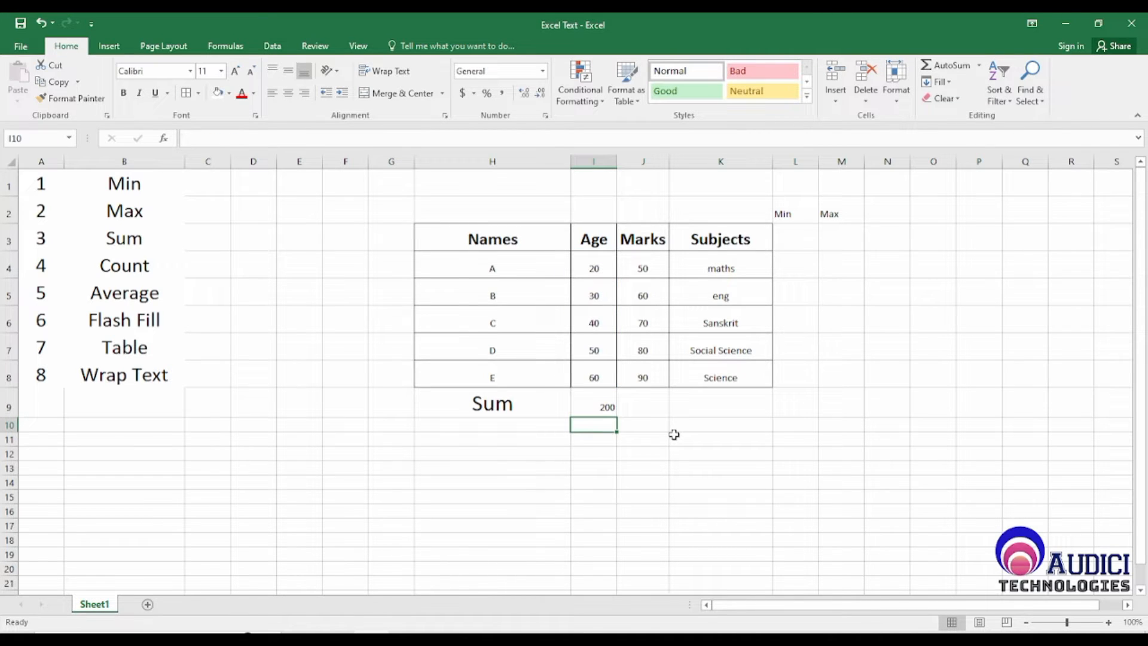
Step: Clear the AutoSum formula from I9
key(Up)
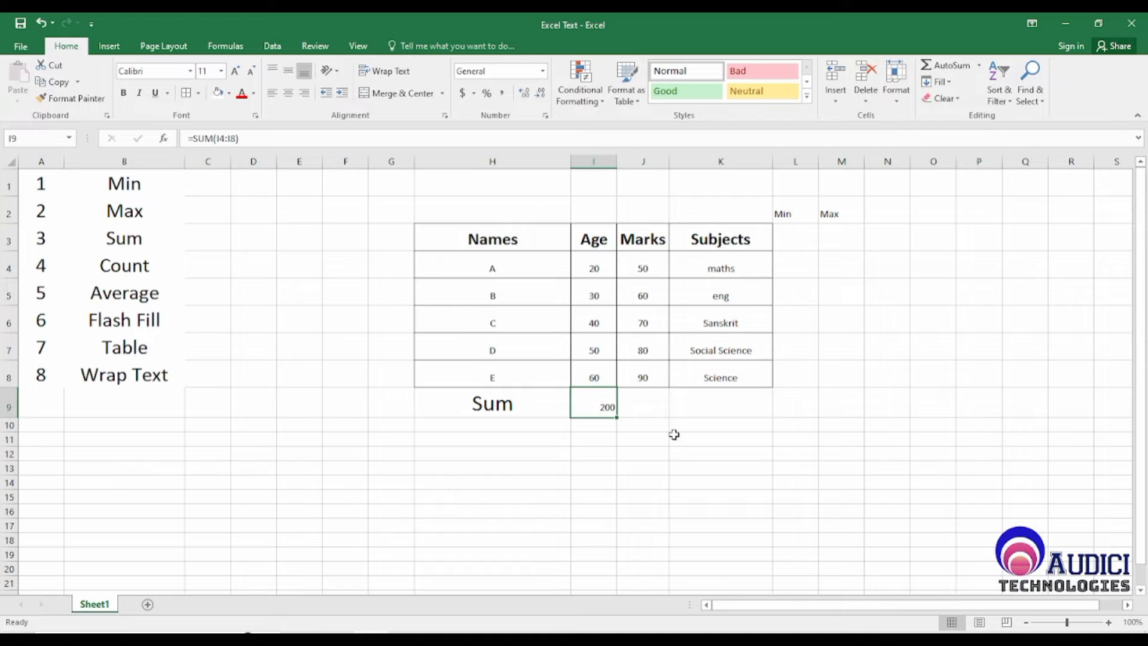
key(Delete)
key(Right)
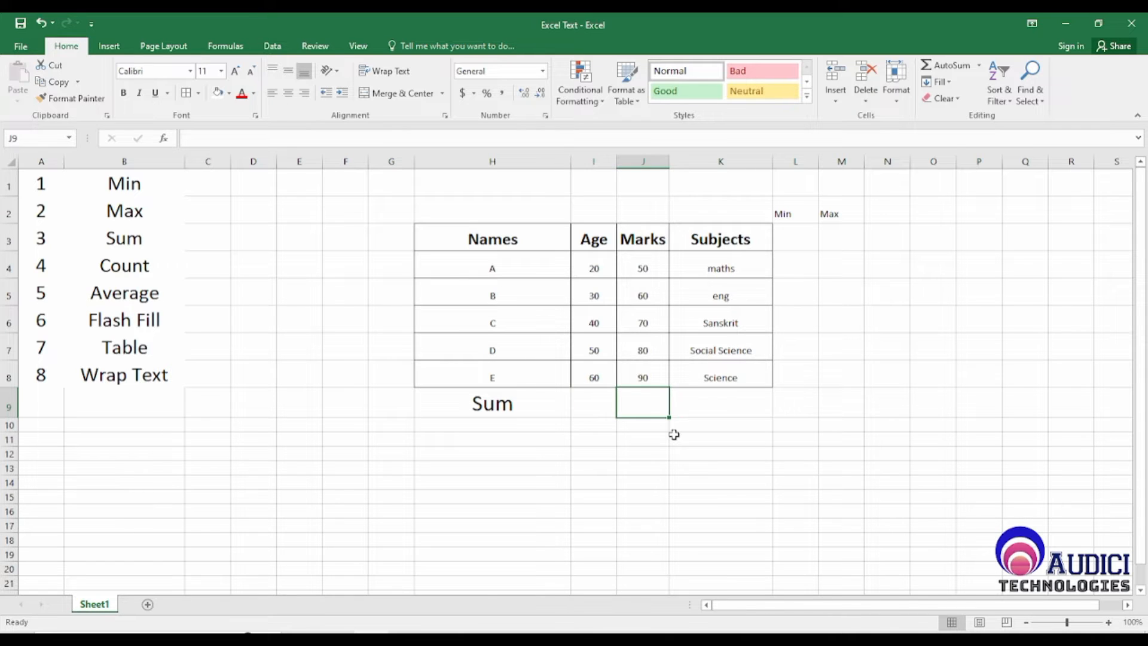
Step: Check the sum of the Age values I4:I8 and enter it in I9 as the plain number 200
drag(594, 267, 601, 388)
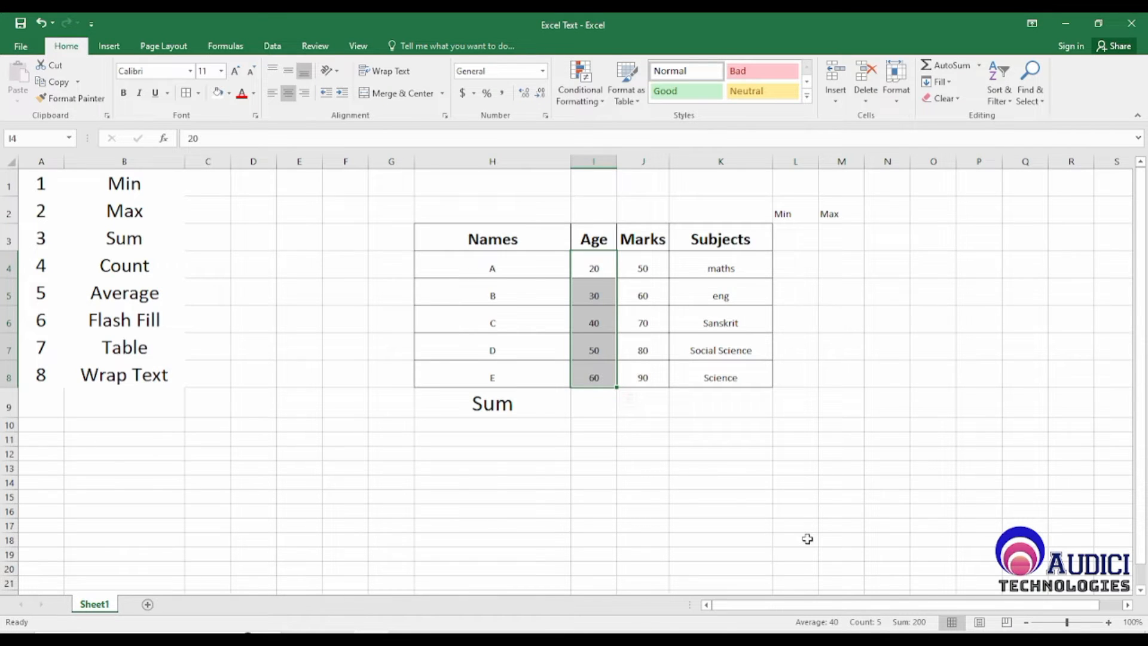
drag(595, 268, 598, 374)
click(656, 402)
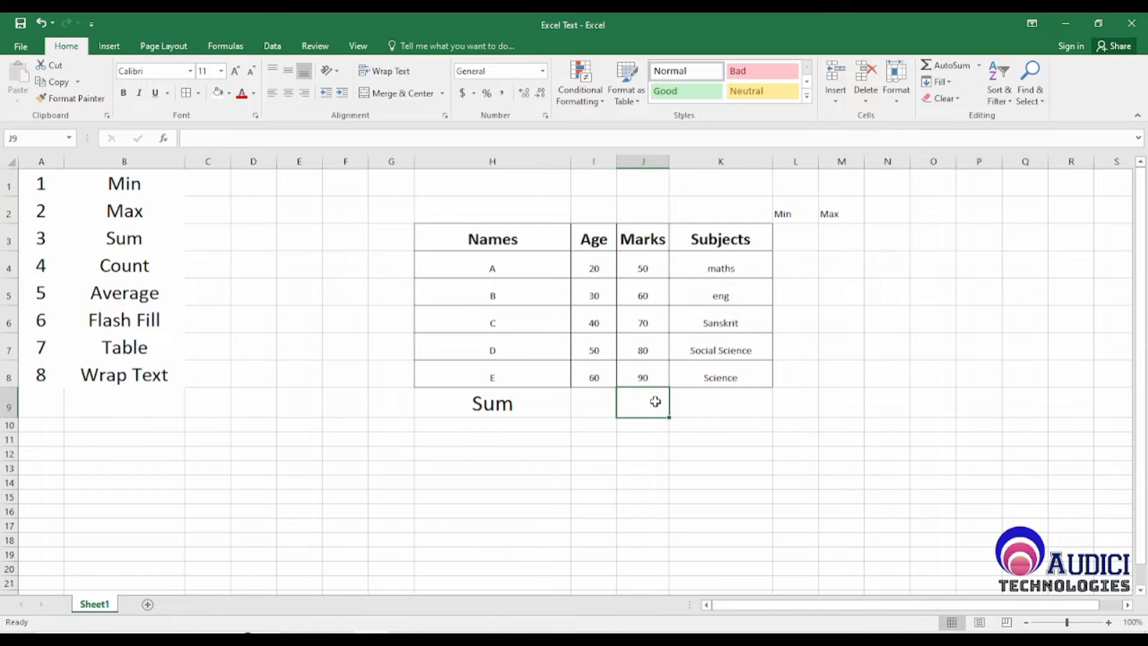
click(598, 406)
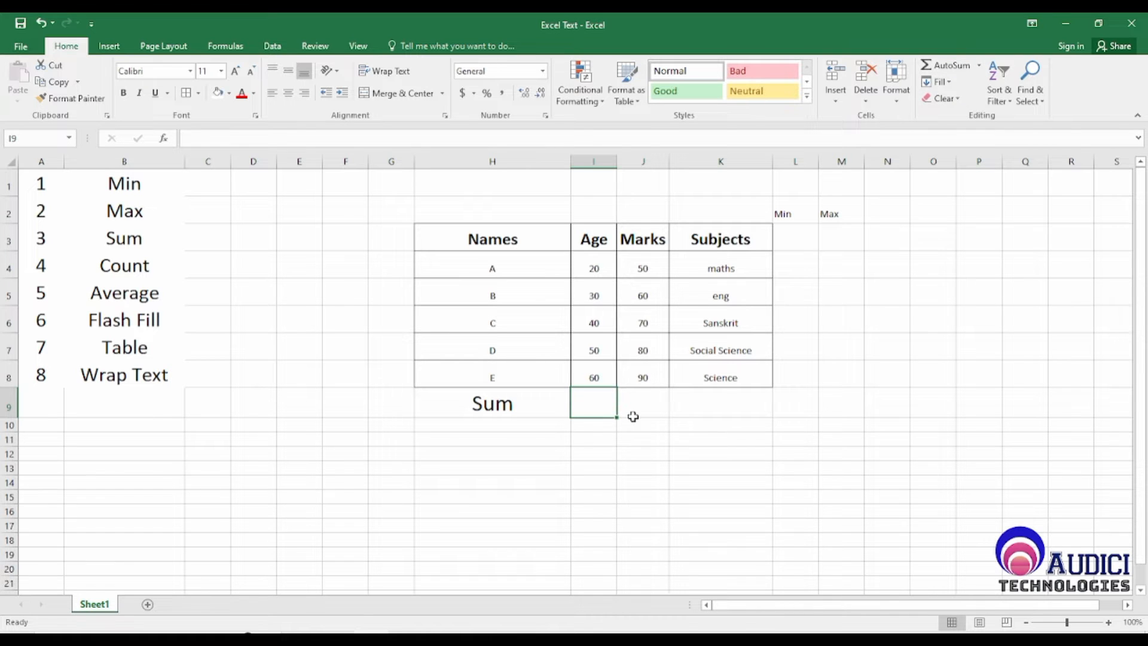
drag(595, 267, 599, 379)
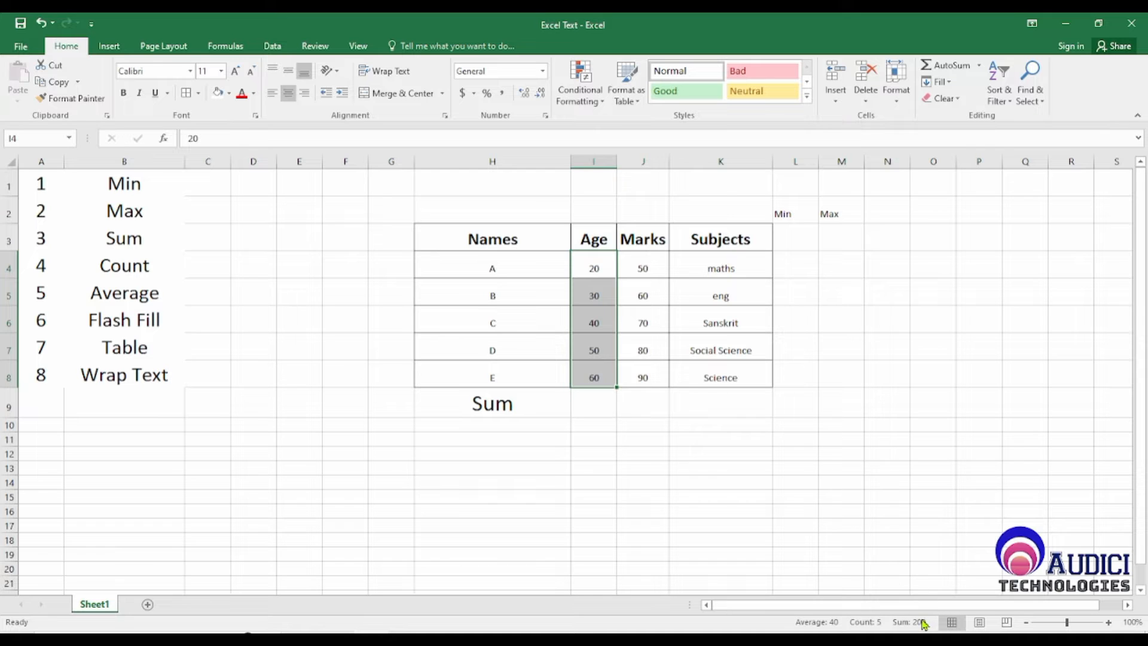
click(583, 404)
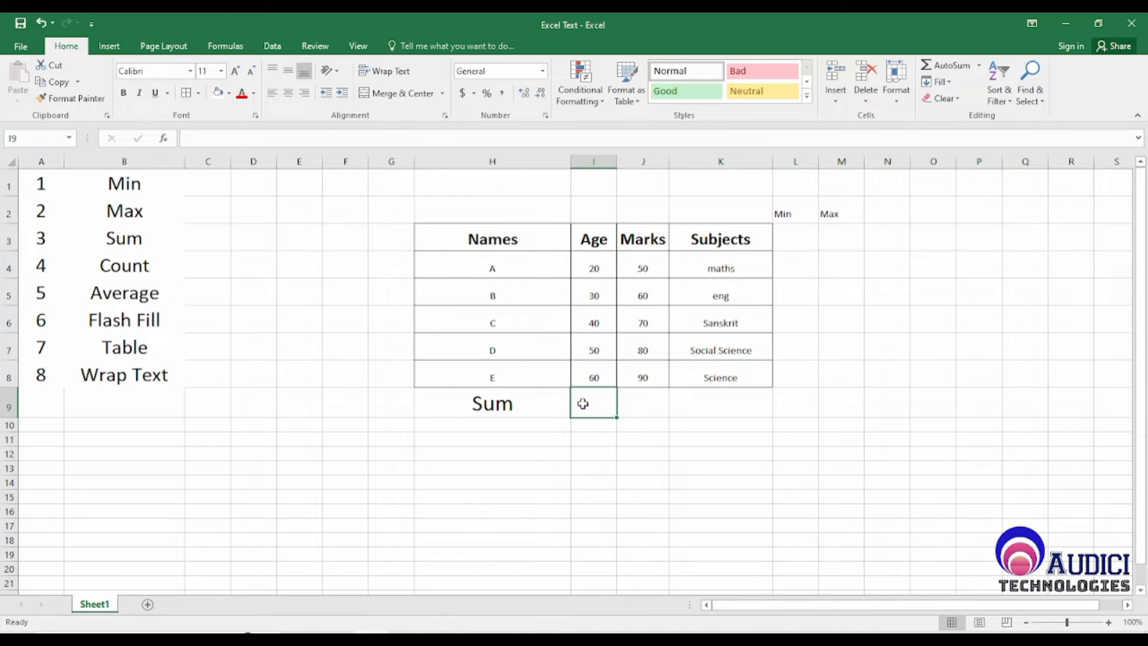
text(200)
key(Return)
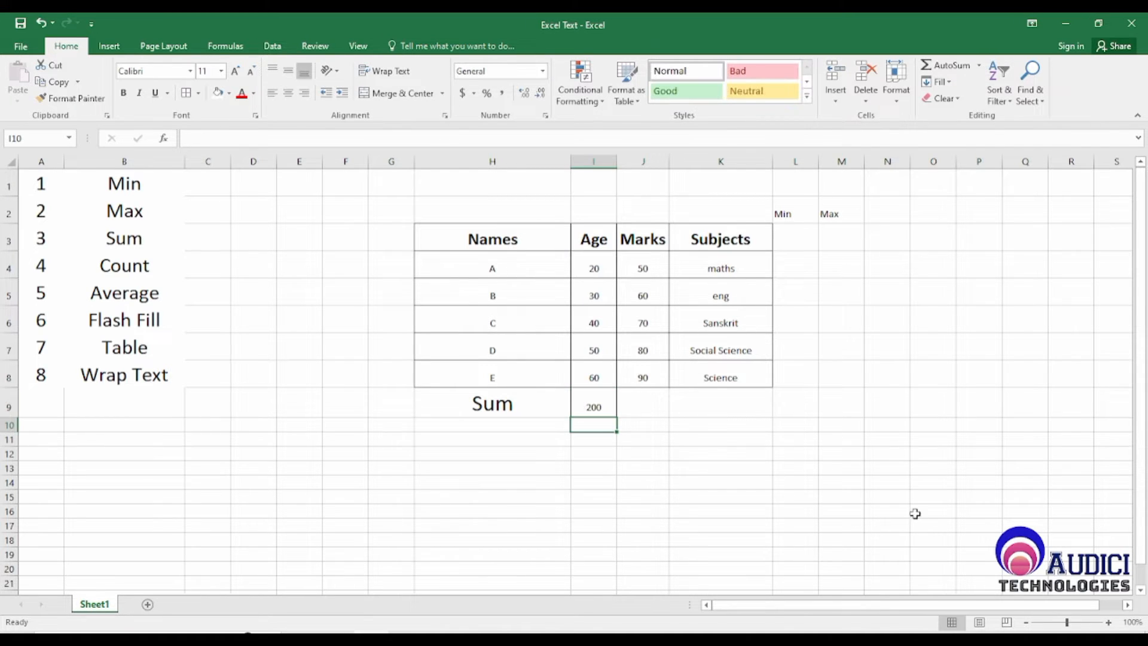
Step: Replace the plain number in I9 with the formula =Sum(I4:I8) to total the Age column
key(Up)
key(Delete)
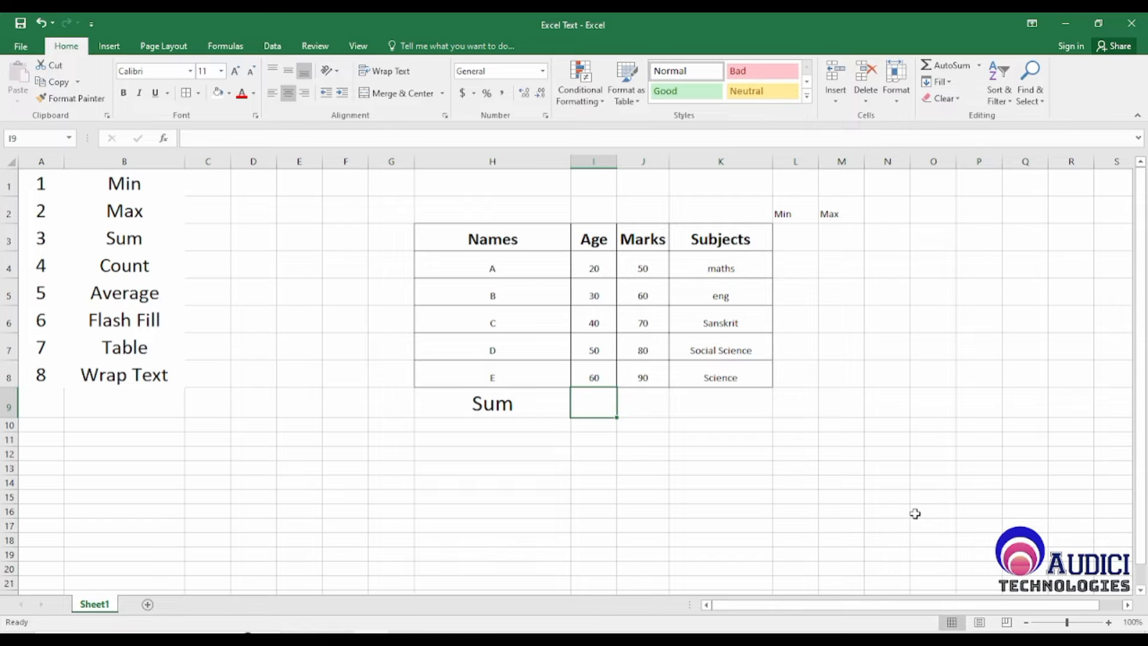
text(=)
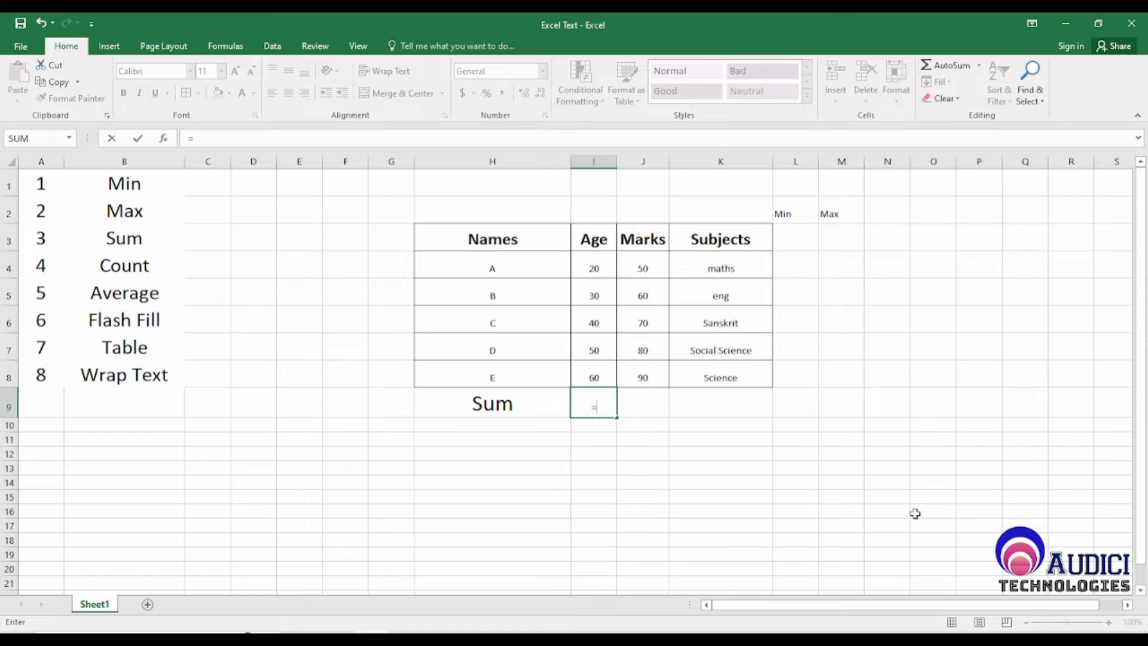
text(Sum)
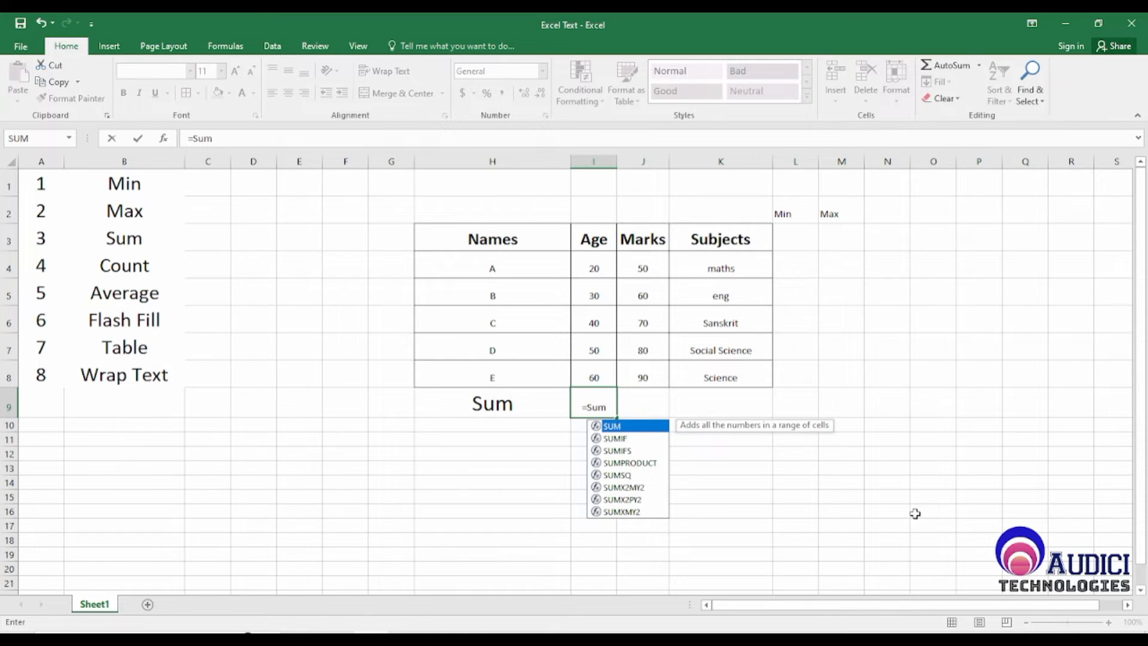
text(()
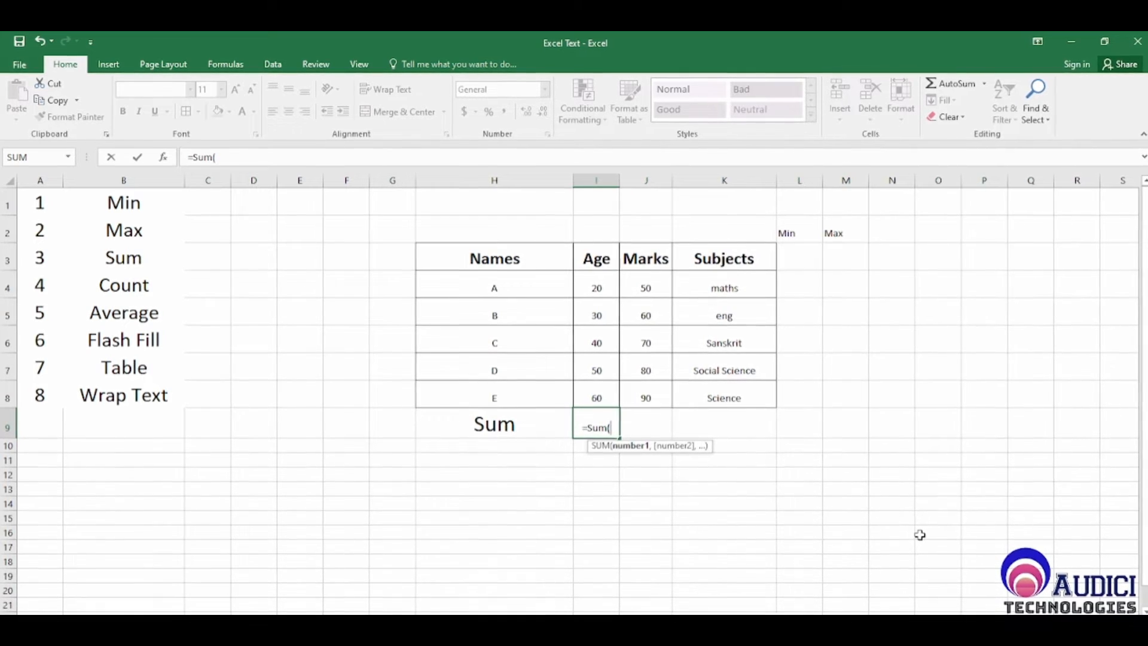
key(Up)
key(Up)
key(Up)
key(Up)
key(Up)
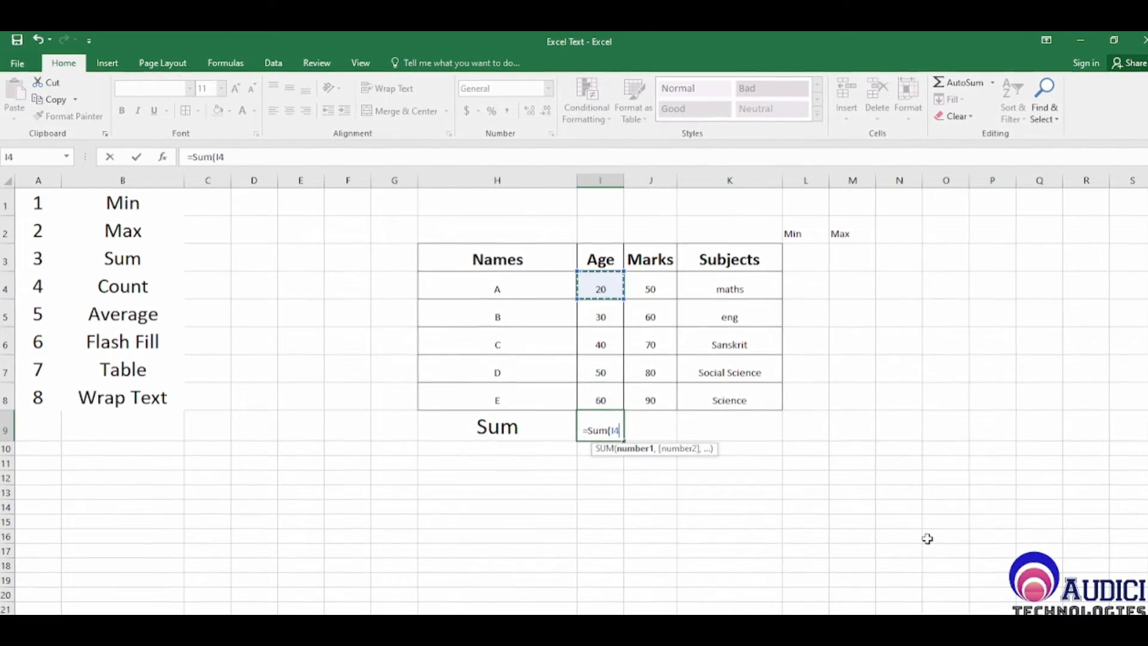
key(shift+Down)
key(shift+Down)
key(shift+Down)
key(shift+Down)
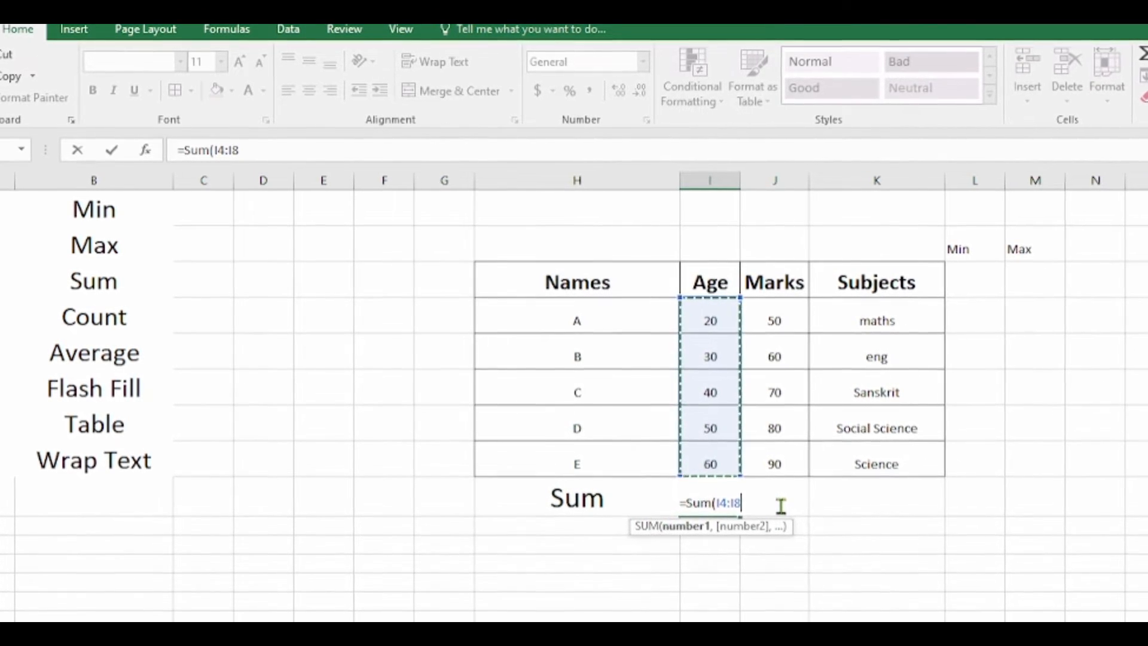
text())
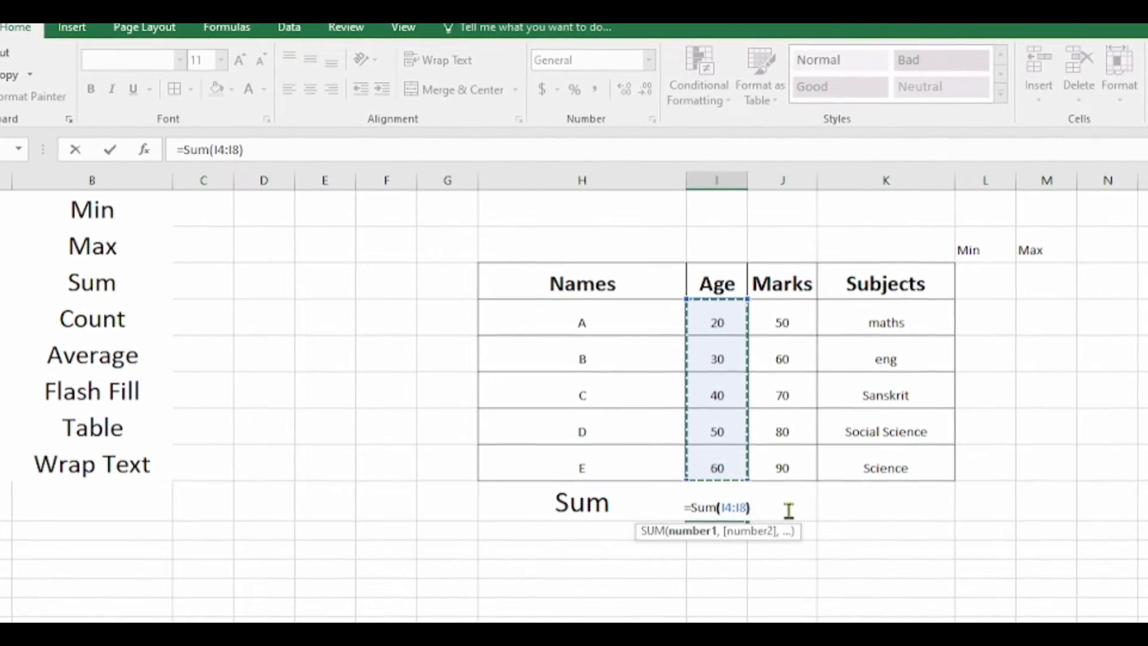
key(Return)
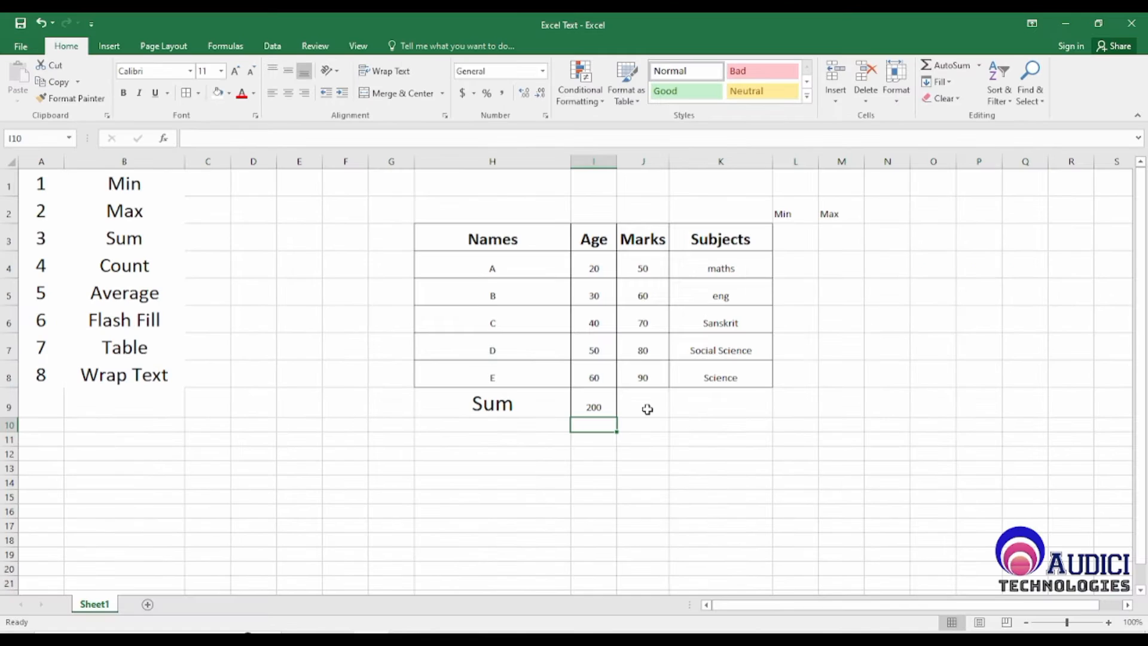
Step: Fill the Age total formula from I9 across into J9 to total the Marks column
key(Up)
key(Left)
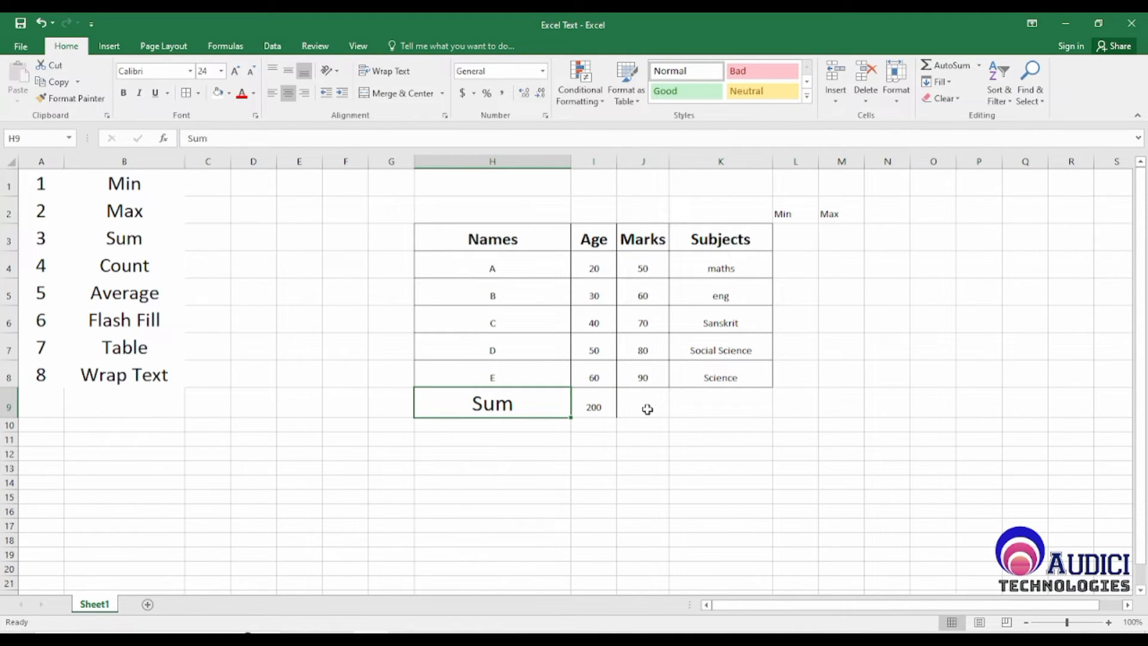
key(Right)
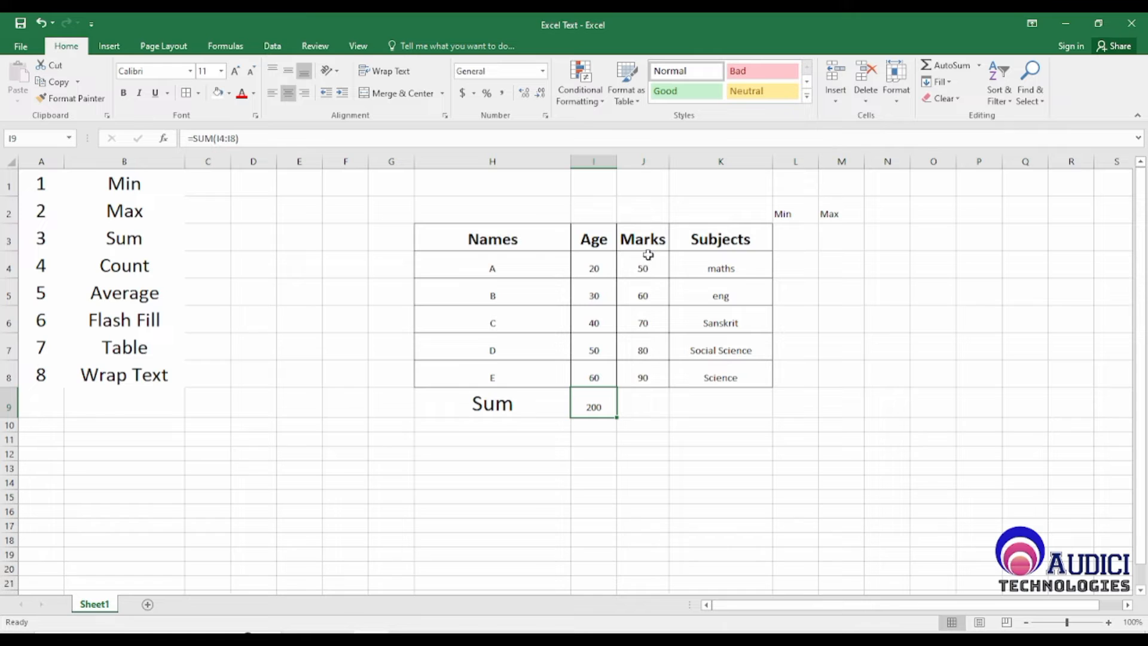
click(648, 402)
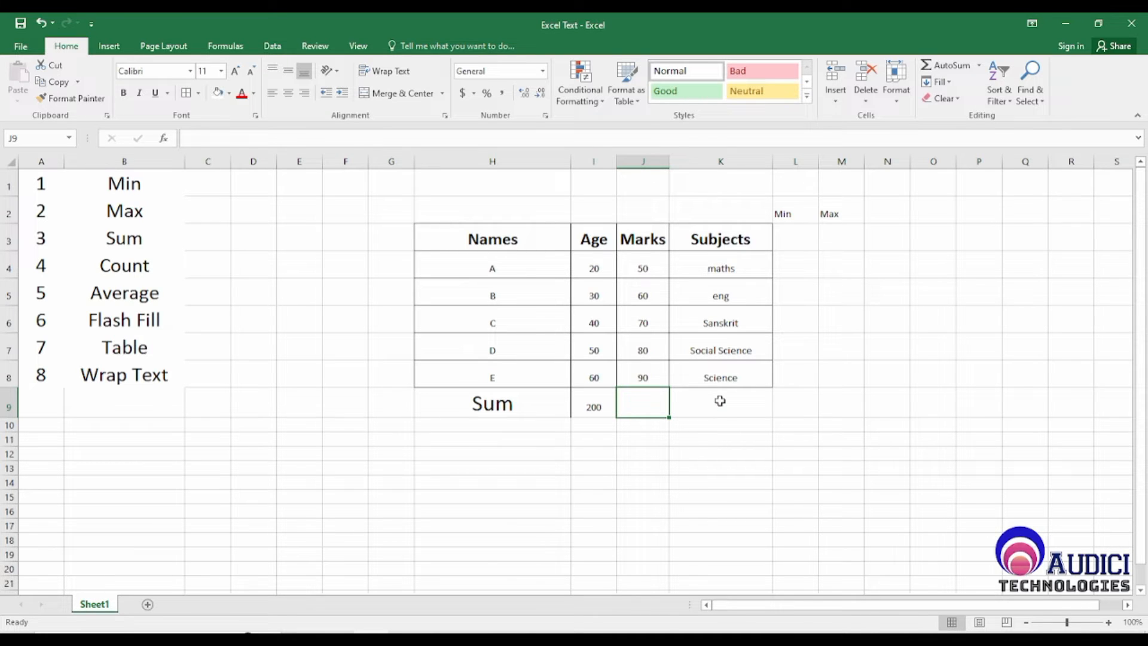
key(ctrl+r)
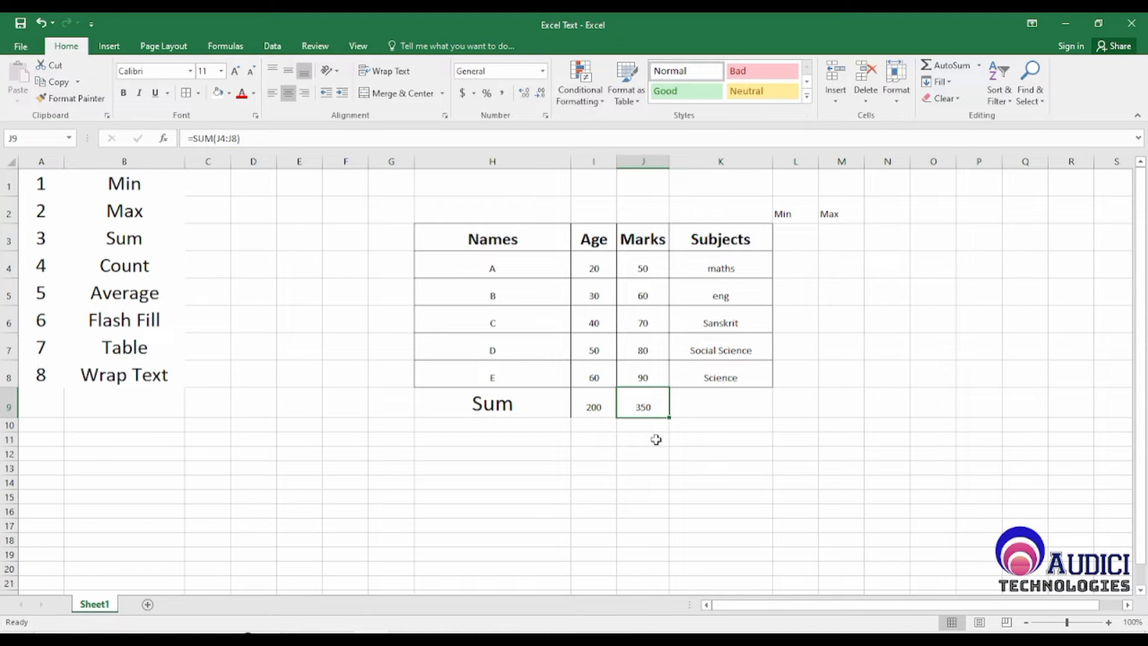
Step: Review the Age total in I9 and the Age values I4:I8 that it adds up
key(Left)
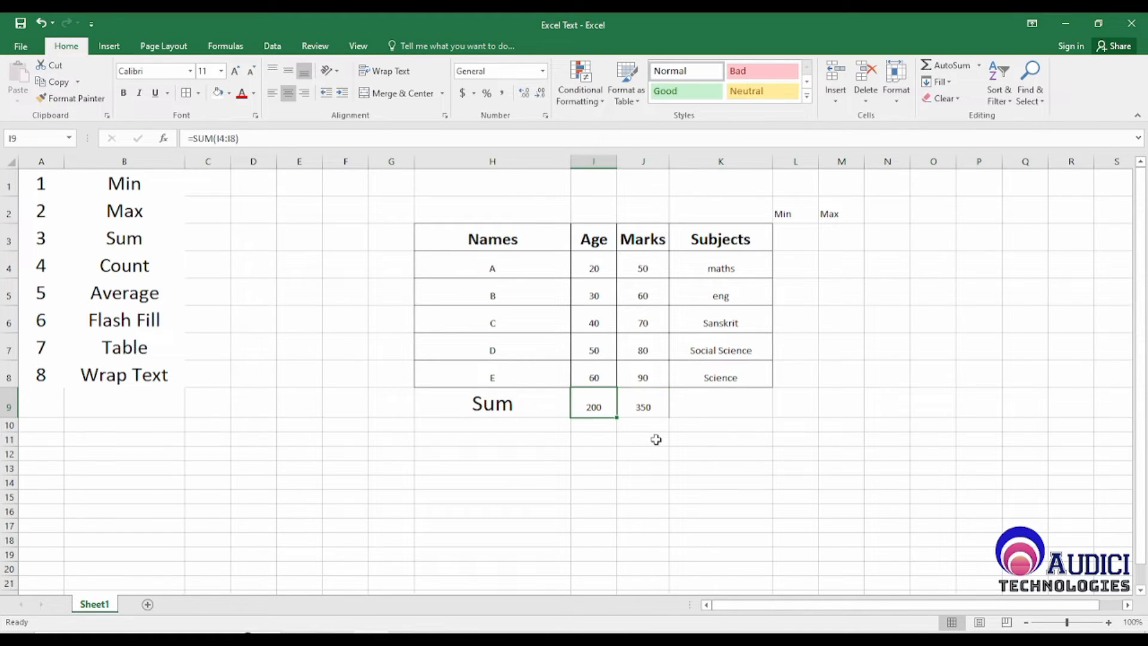
key(Up)
key(Up)
key(Up)
key(Up)
key(Up)
key(Up)
key(Down)
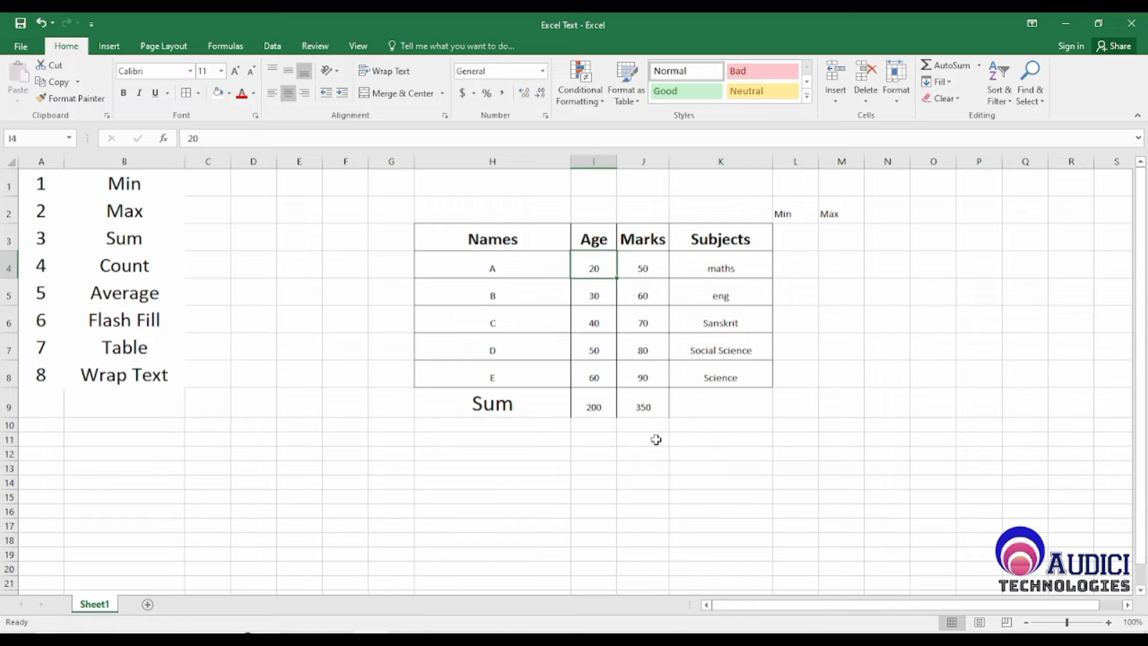
key(shift+Down)
key(shift+Down)
key(shift+Down)
key(shift+Down)
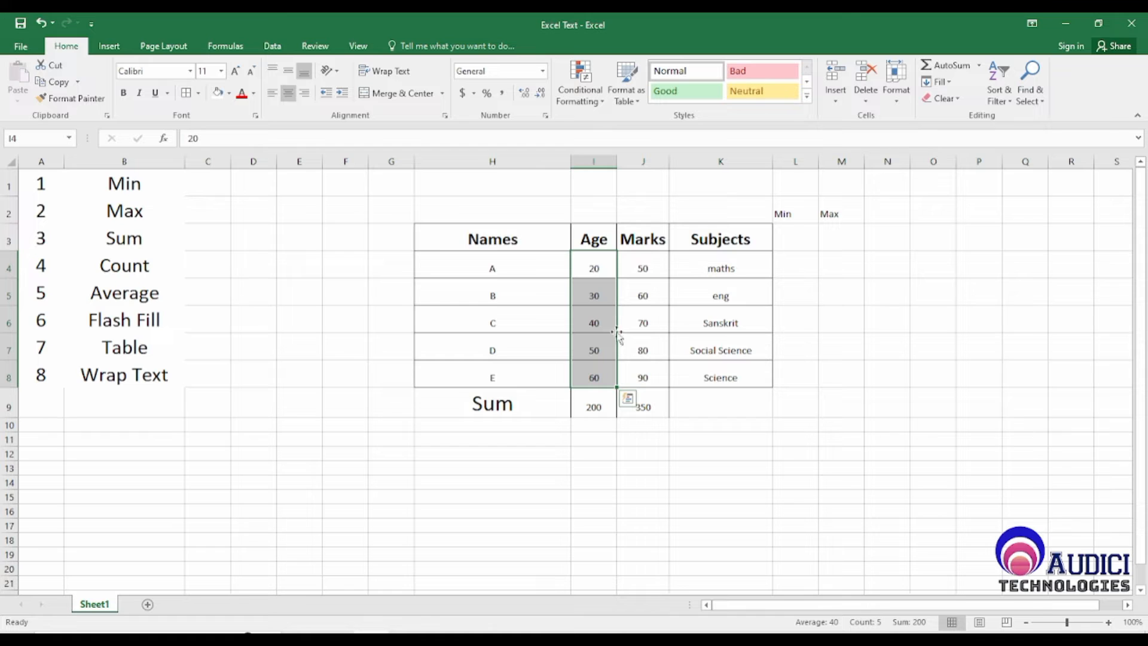
Step: Centre the Min and Max labels in L2:M2, enlarge them to font size 14 and make them bold
click(804, 238)
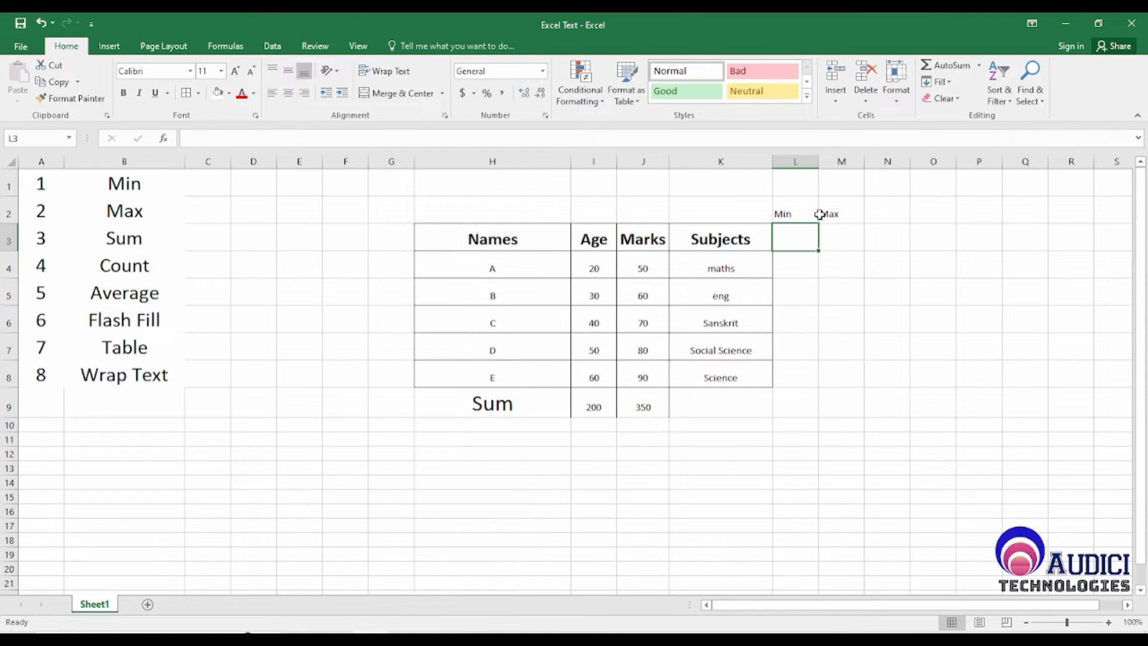
drag(795, 213, 843, 213)
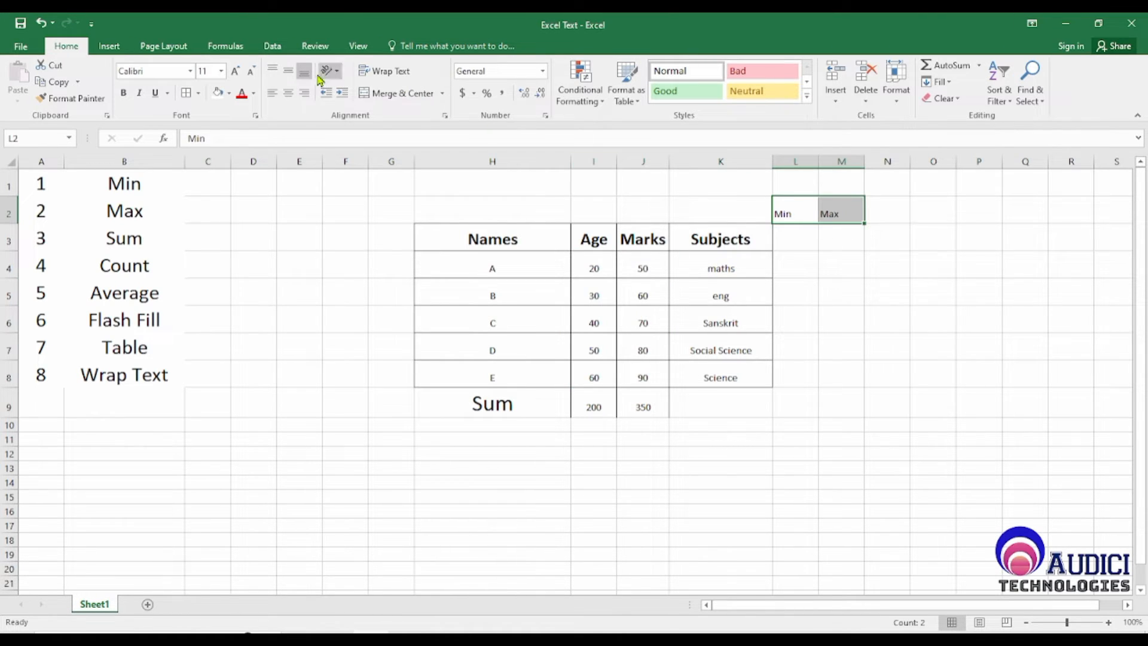
click(289, 93)
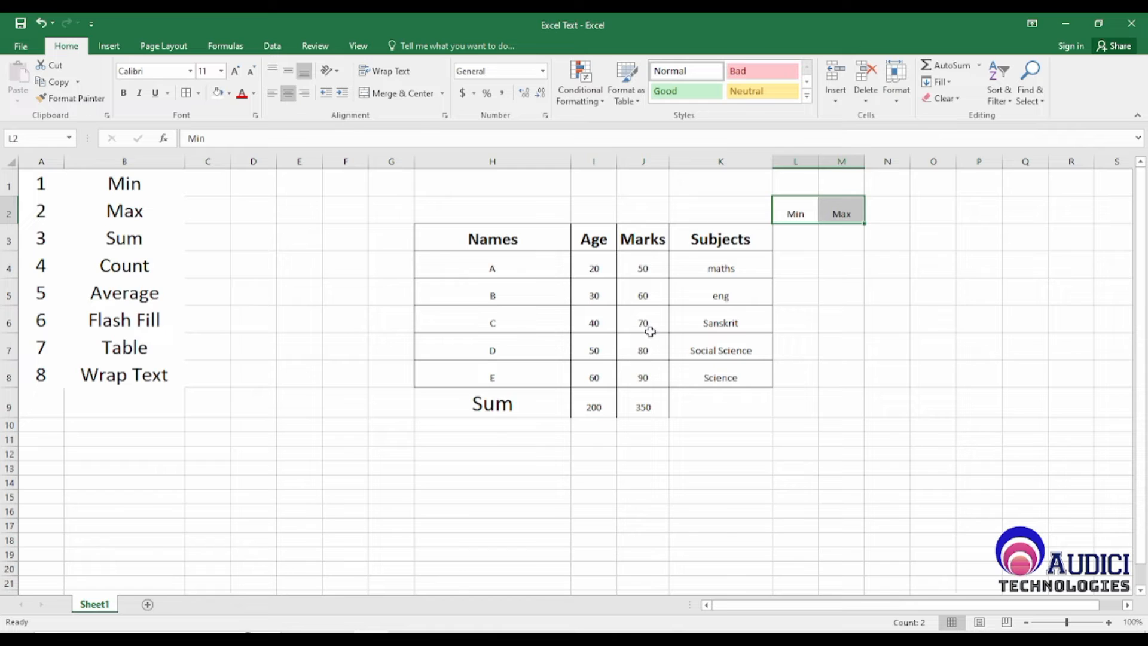
click(234, 71)
click(235, 71)
click(127, 94)
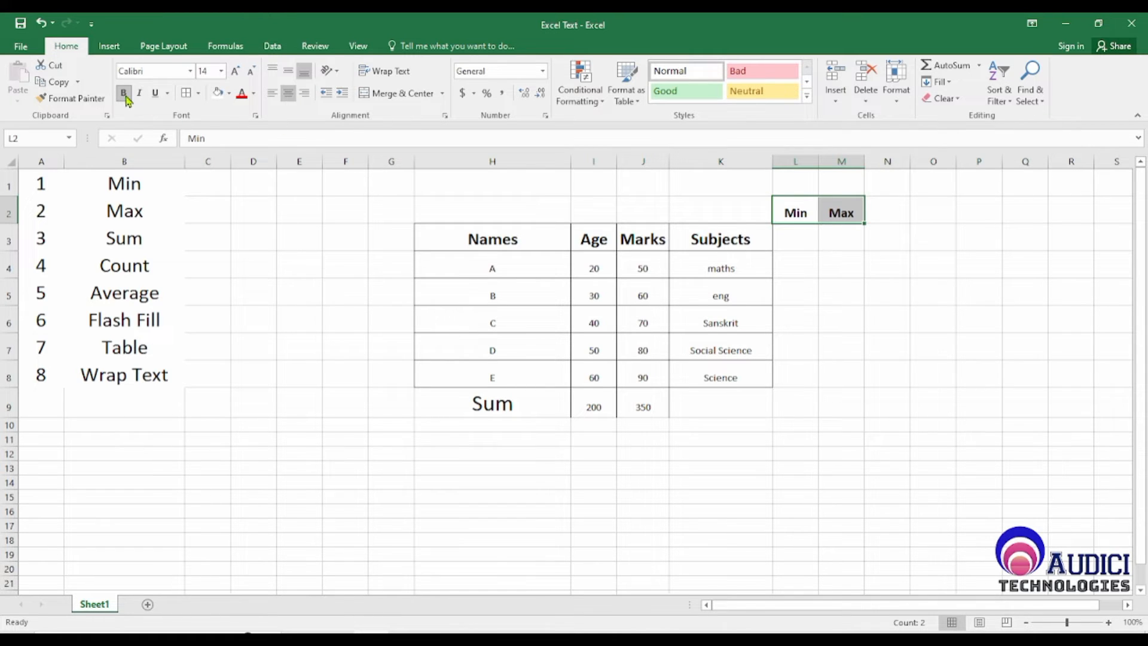
Step: Enter the formula =Min(I4:I8) in L3 under the Min label to find the lowest Age
click(796, 240)
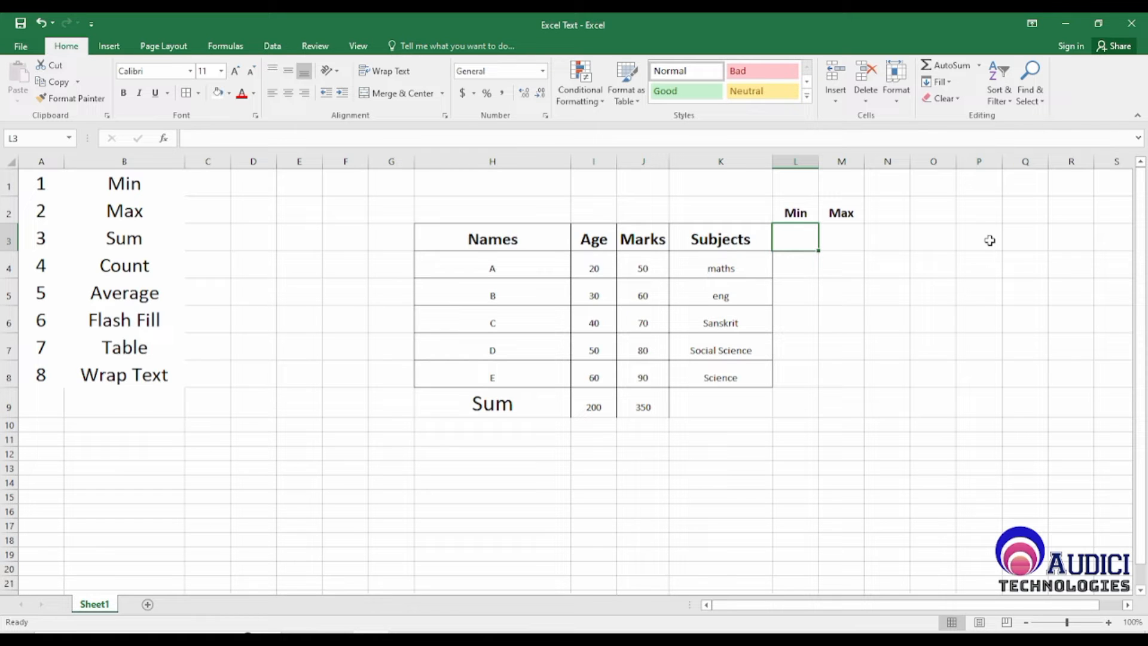
text(=)
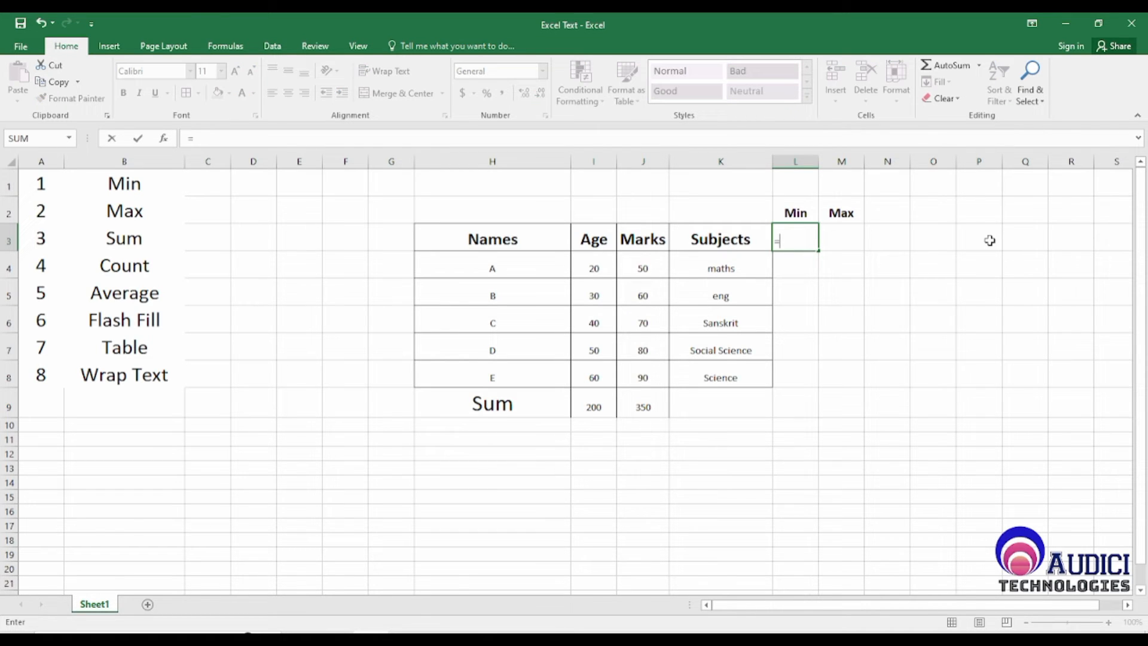
text(Min)
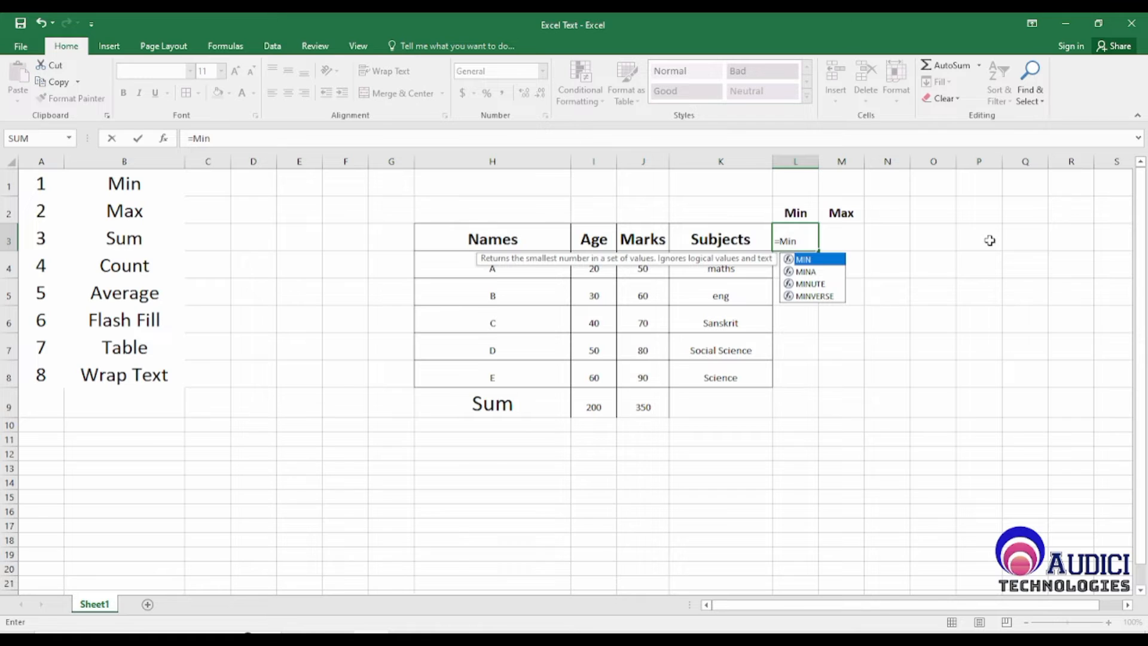
text(()
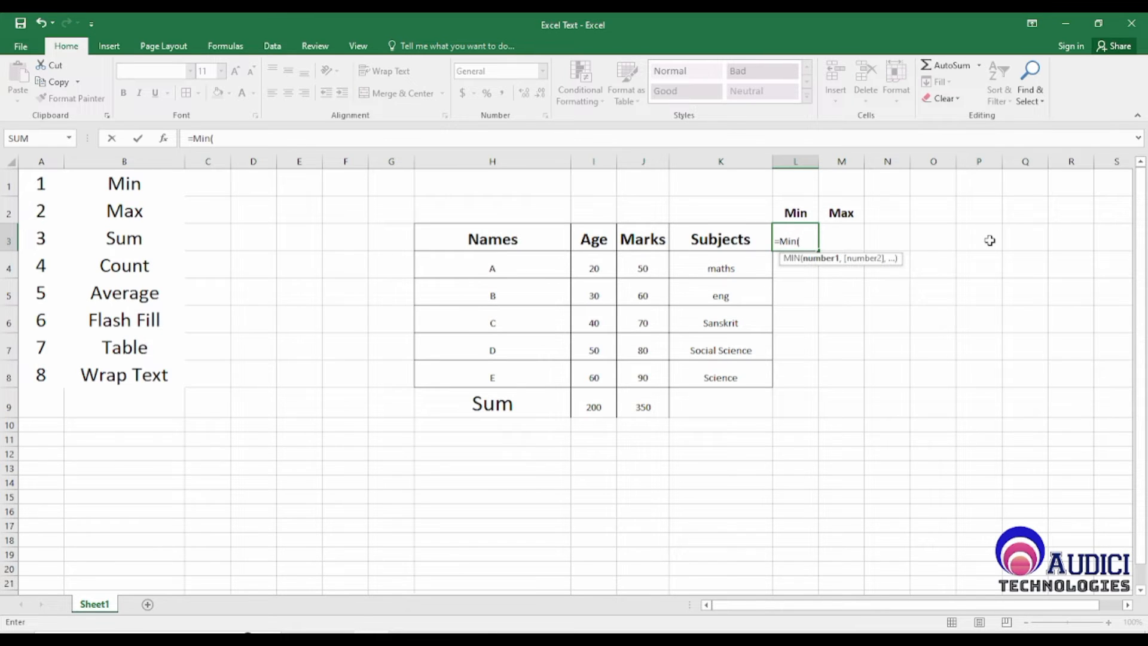
key(Left)
key(Left)
key(Left)
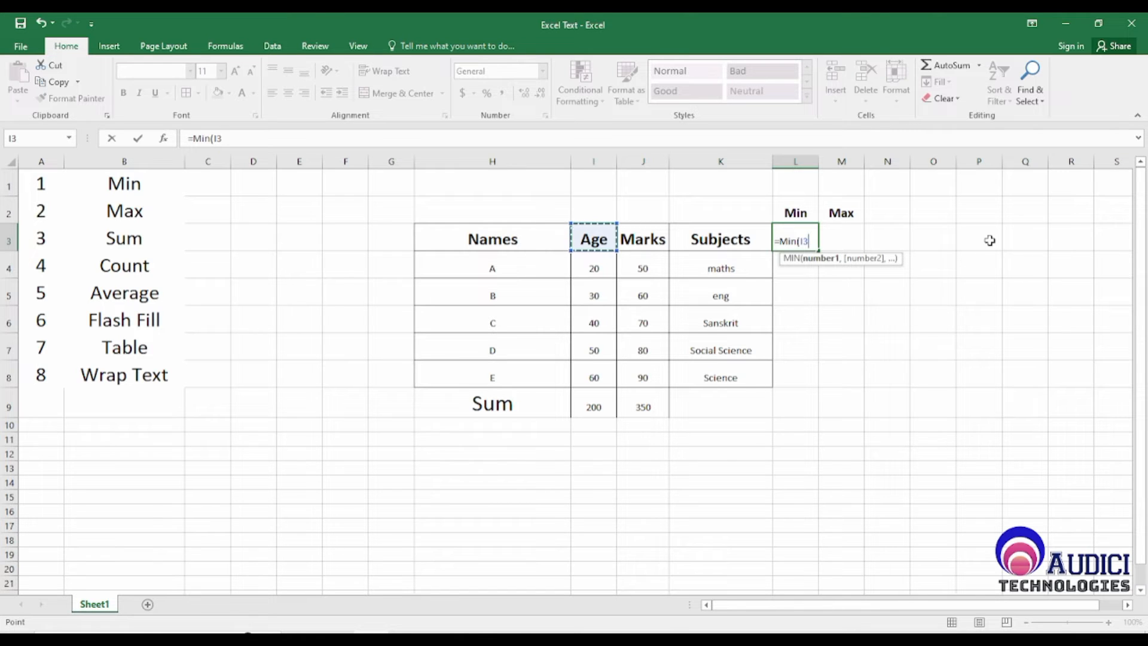
key(Down)
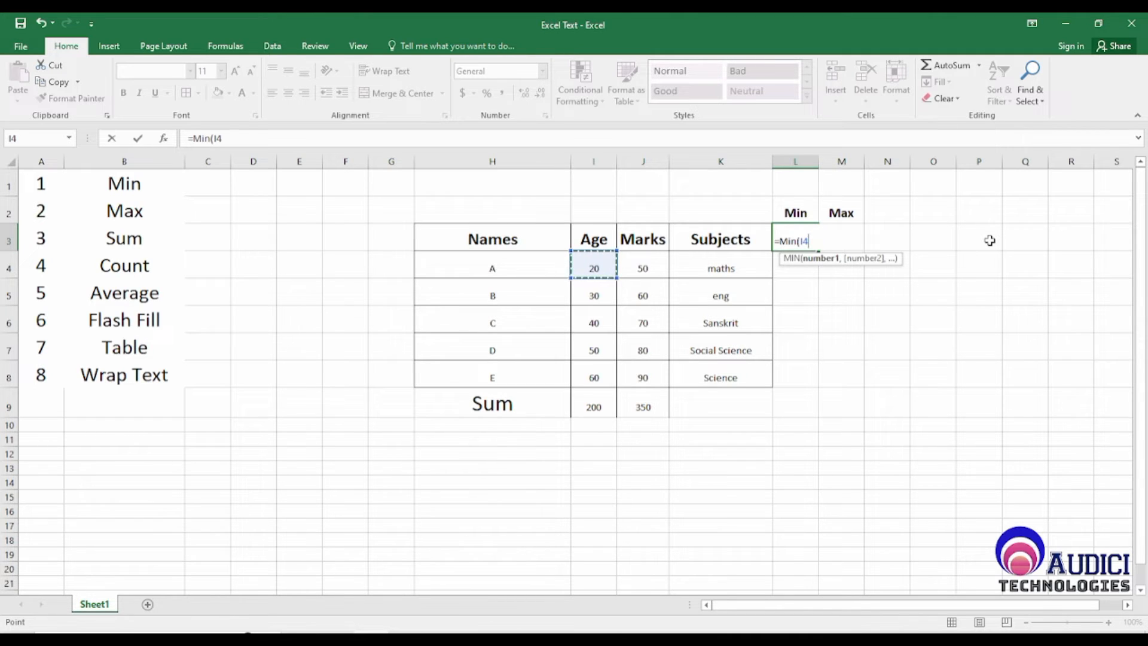
key(shift+Down)
key(shift+Down)
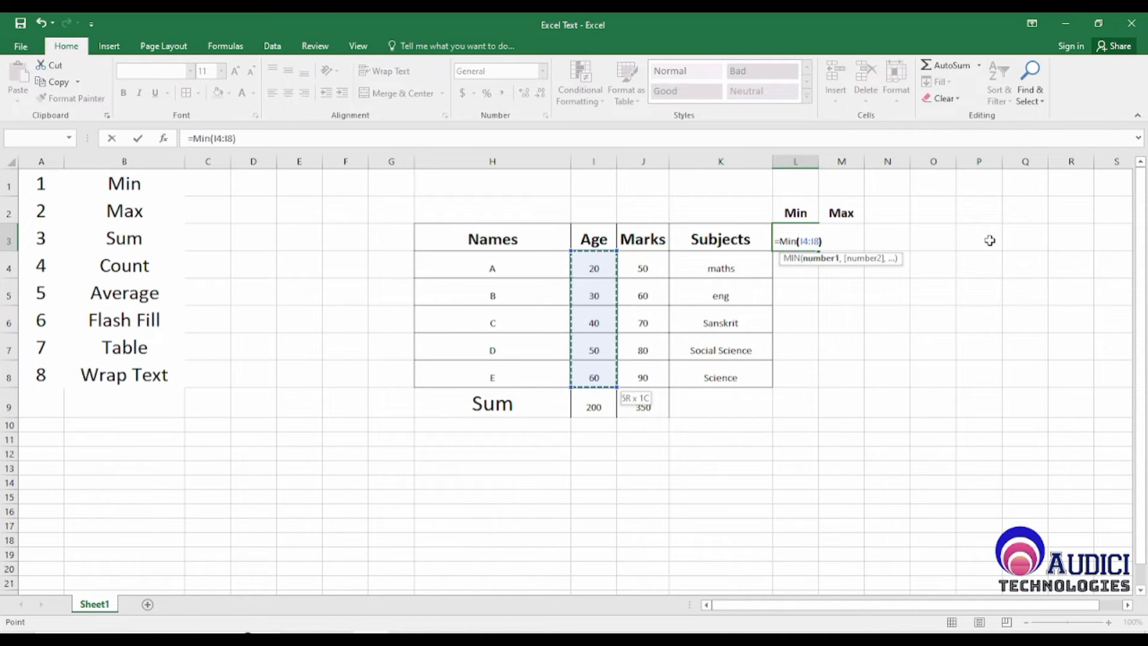
key(Return)
key(Up)
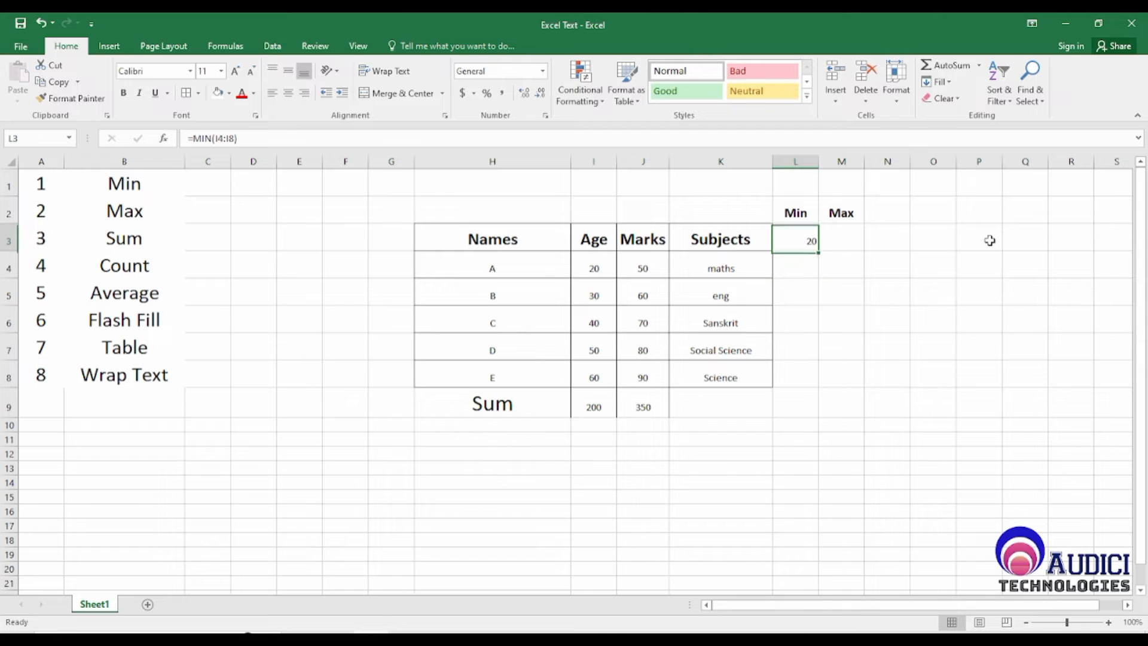
Step: Examine the Age values from I4 downwards that the Min formula in L3 compares
key(Left)
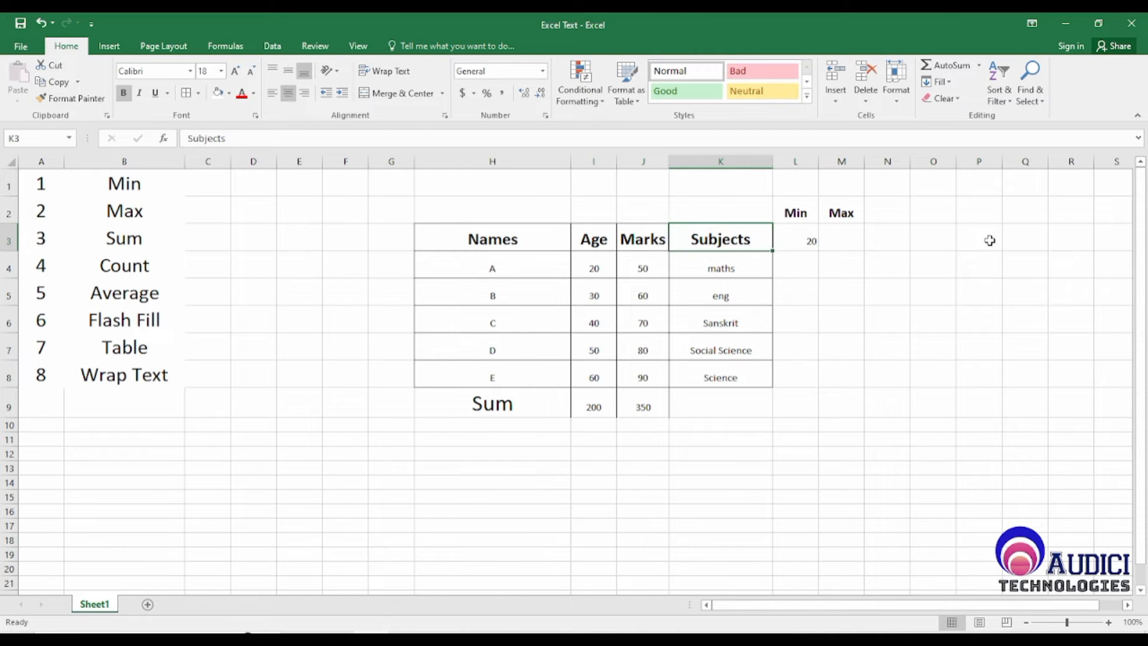
key(Right)
key(Left)
key(Left)
key(Down)
key(Left)
key(shift+Down)
key(shift+Down)
key(shift+Down)
key(shift+Down)
key(shift+Down)
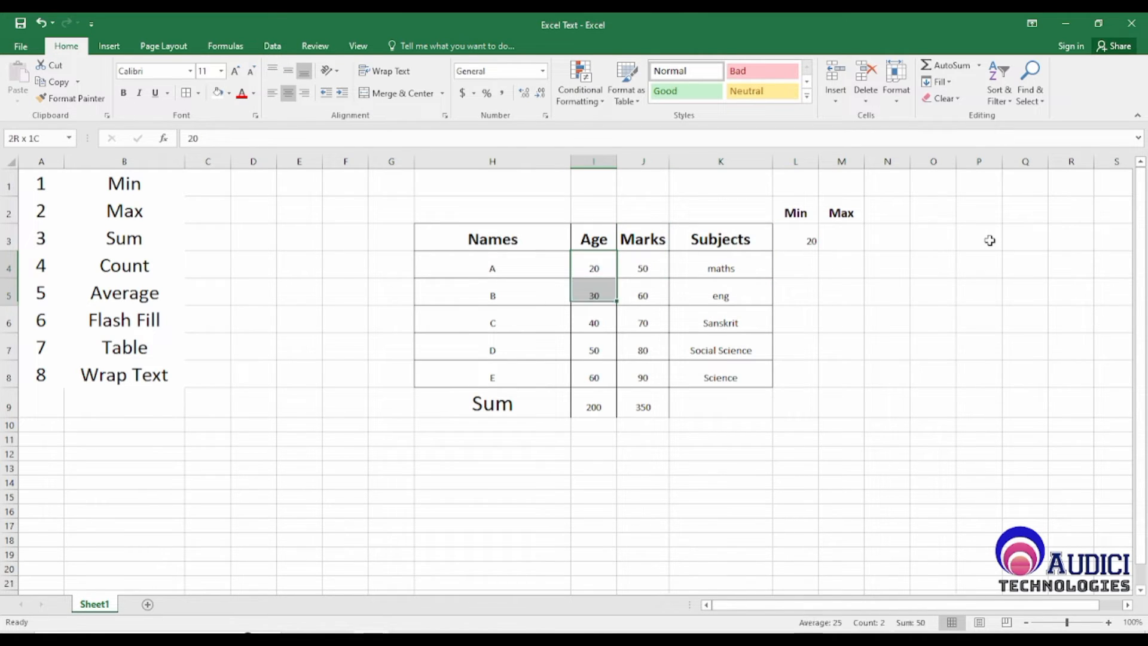
key(shift+Up)
Step: Change the Age of C in I6 to 10
key(Down)
key(Down)
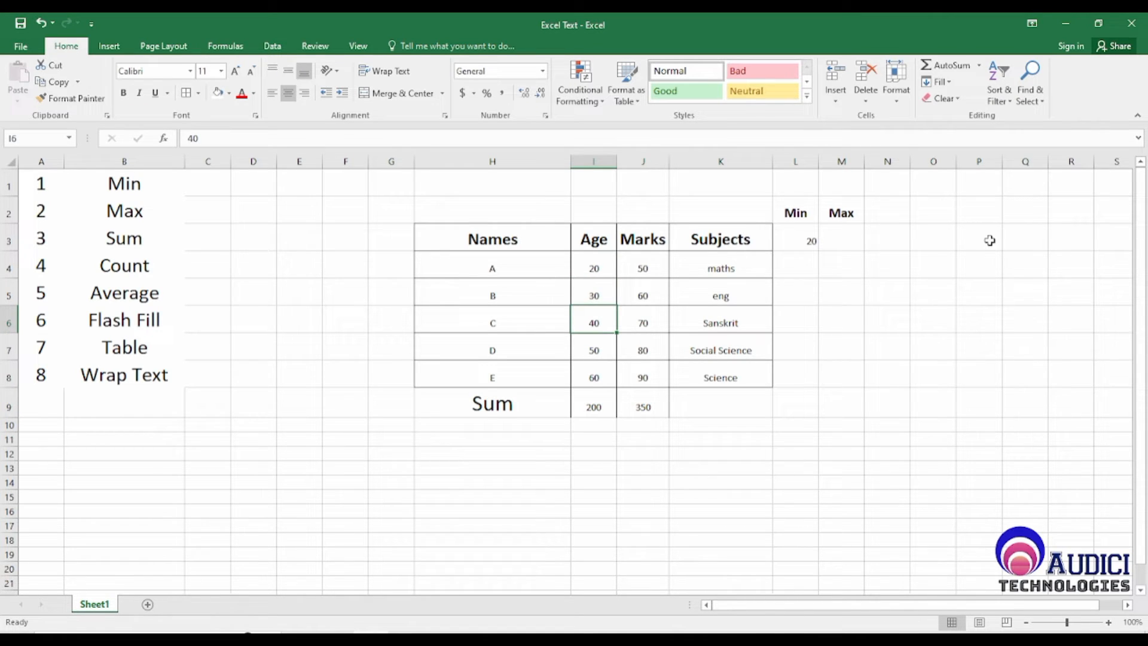
key(Left)
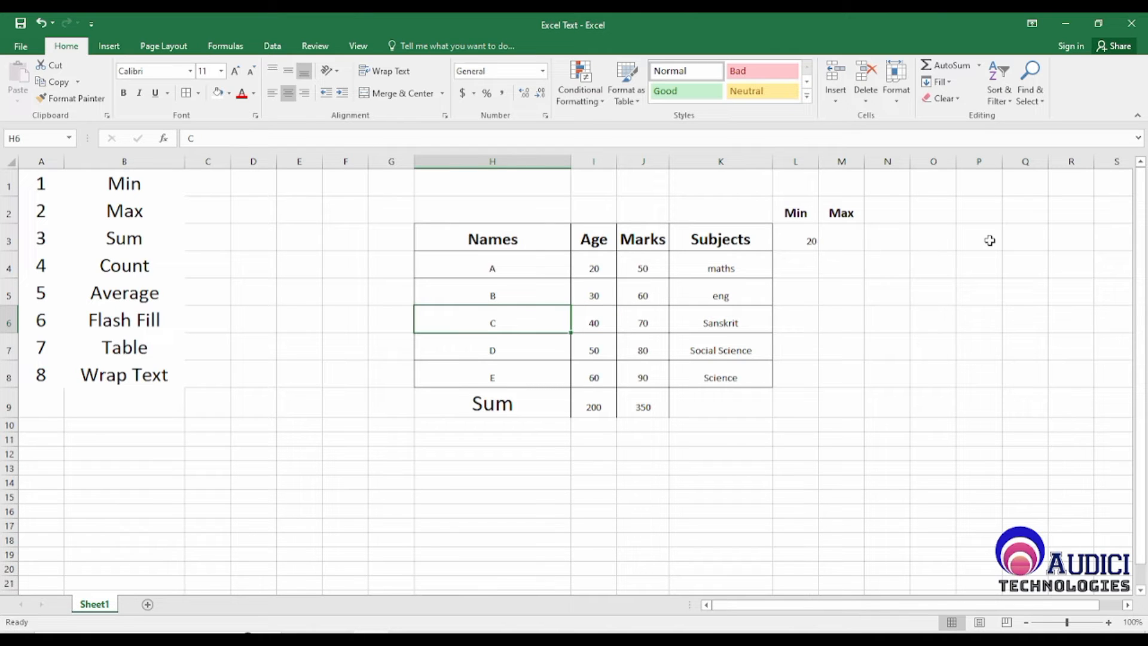
key(Right)
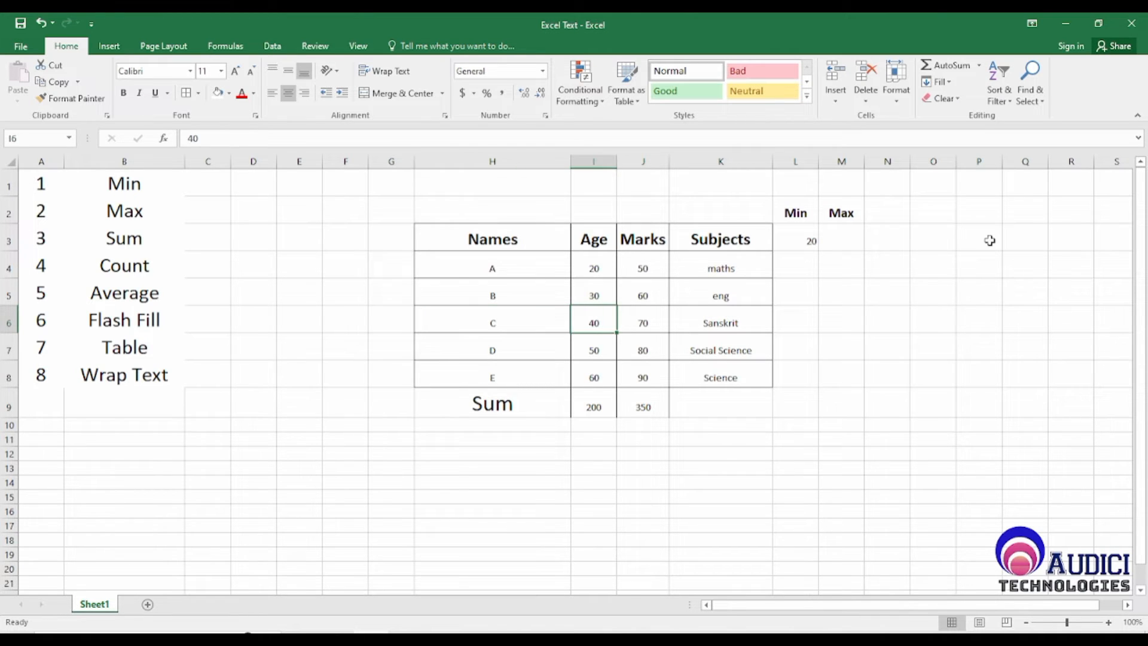
text(10)
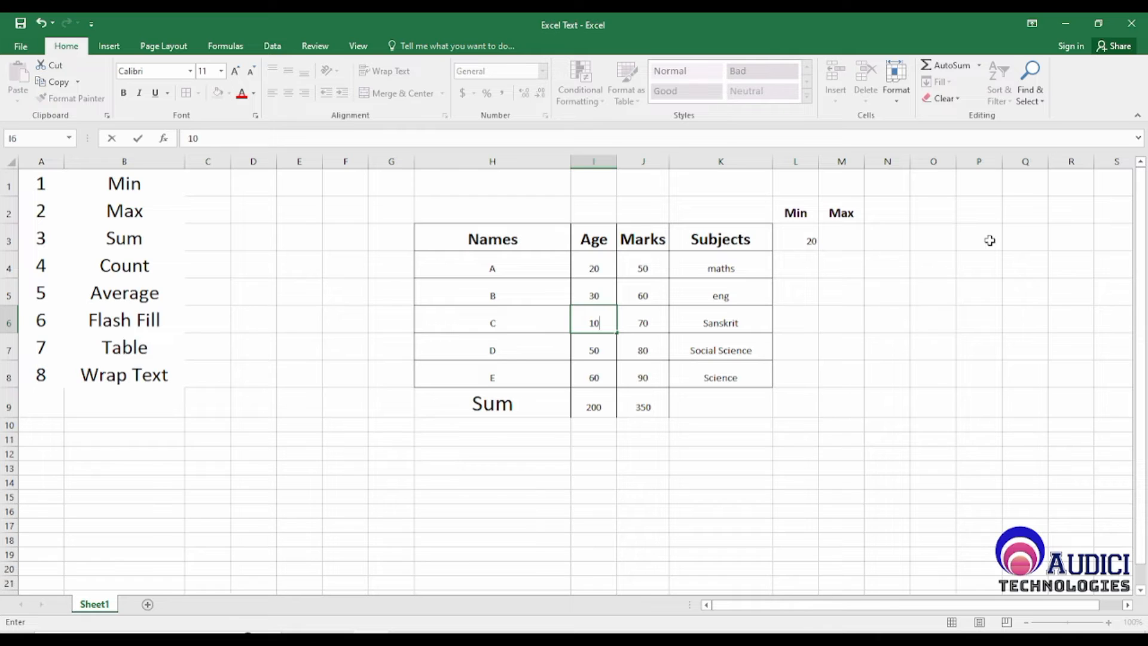
key(Return)
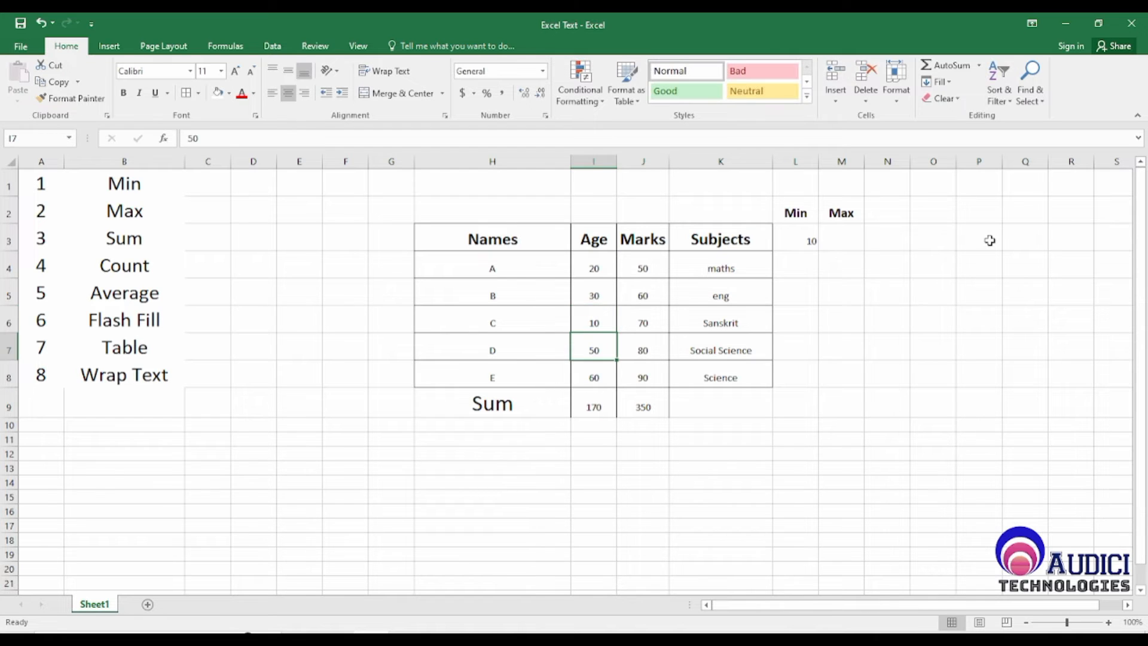
Step: Check the Age range I4:I8 against the Min result in L3
key(Up)
key(Up)
key(Up)
key(shift+Down)
key(shift+Down)
key(shift+Down)
key(shift+Down)
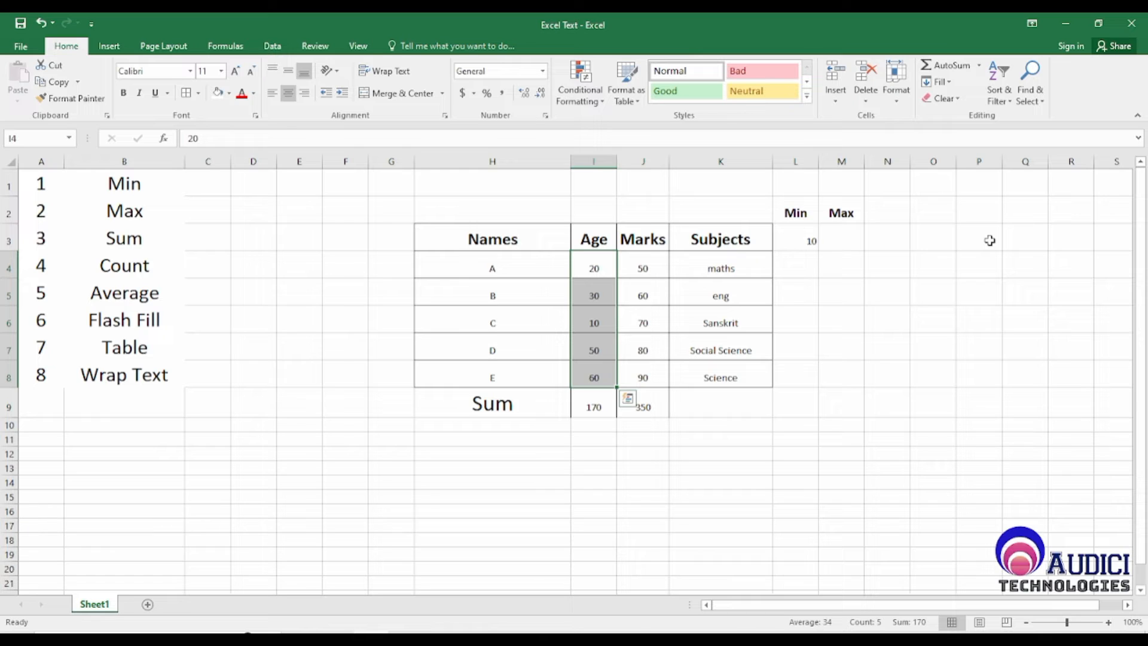
key(Down)
key(Down)
key(Right)
key(Right)
key(Right)
key(Right)
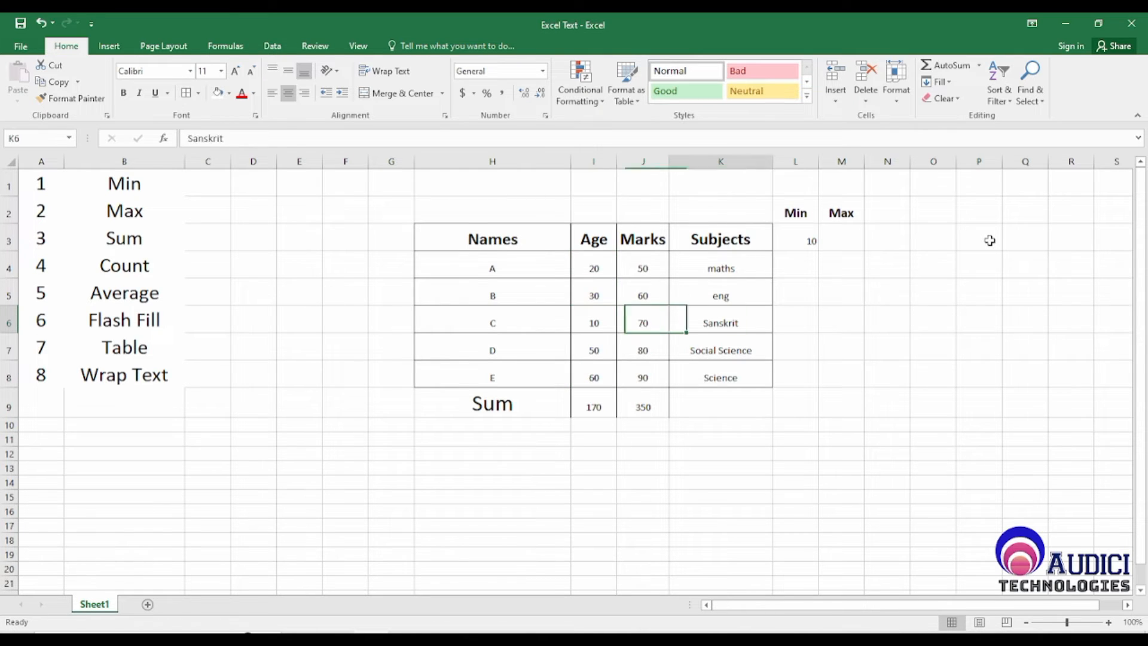
key(Up)
key(Up)
key(Left)
key(Up)
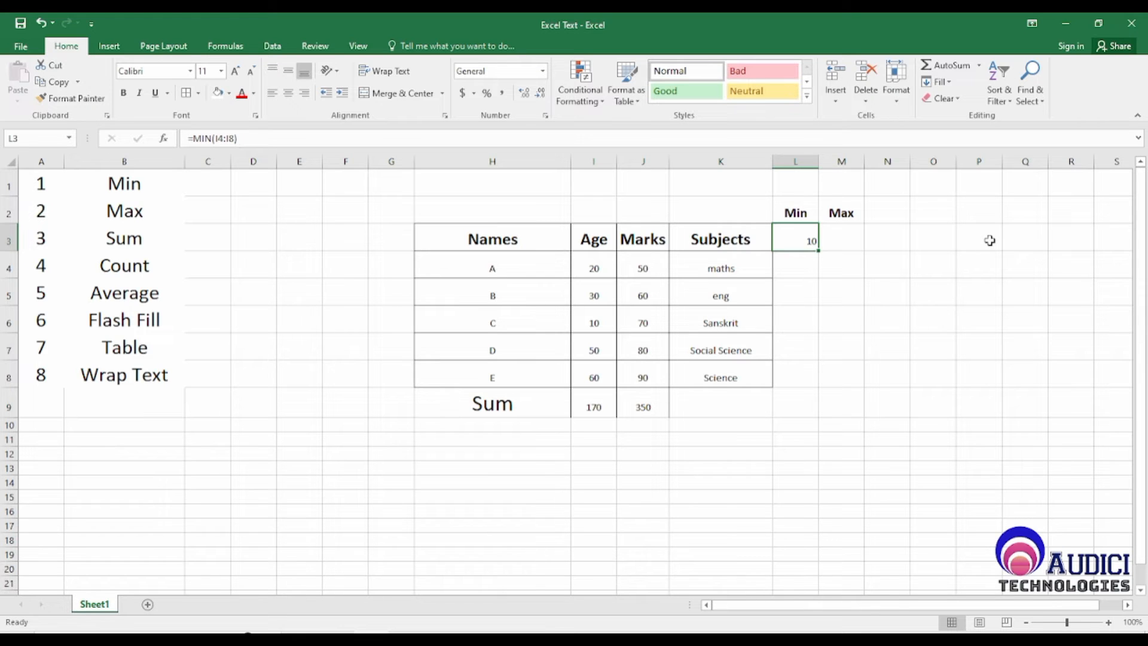
Step: Change the Age of D in I7 to 5
key(Left)
key(Left)
key(Left)
key(Down)
key(Down)
key(Down)
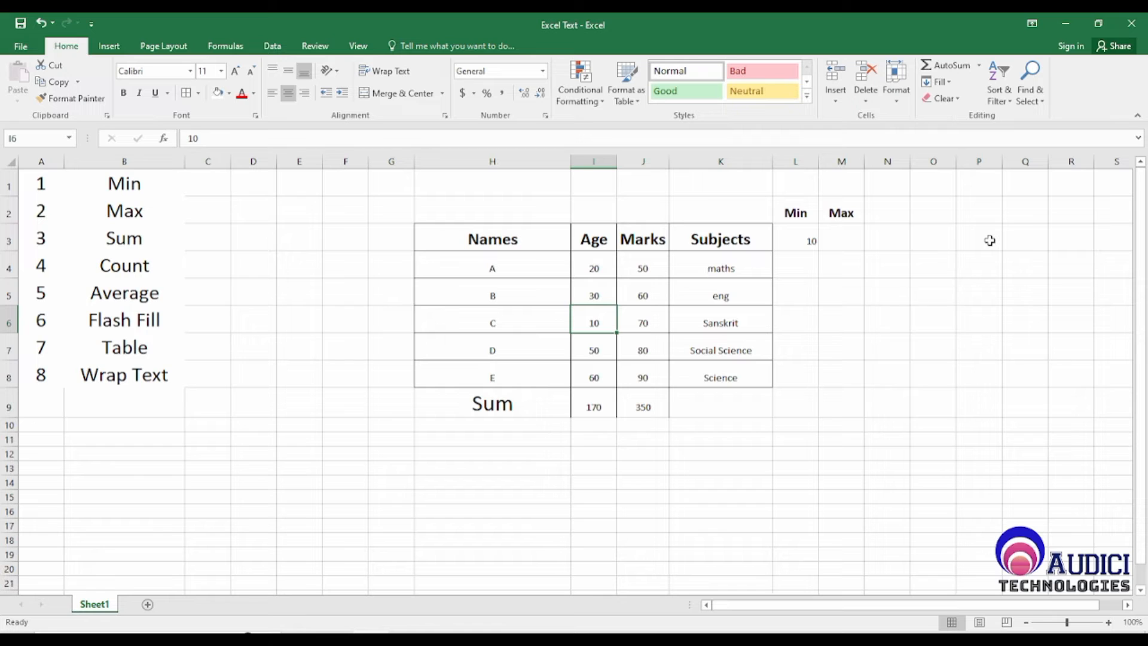
key(Down)
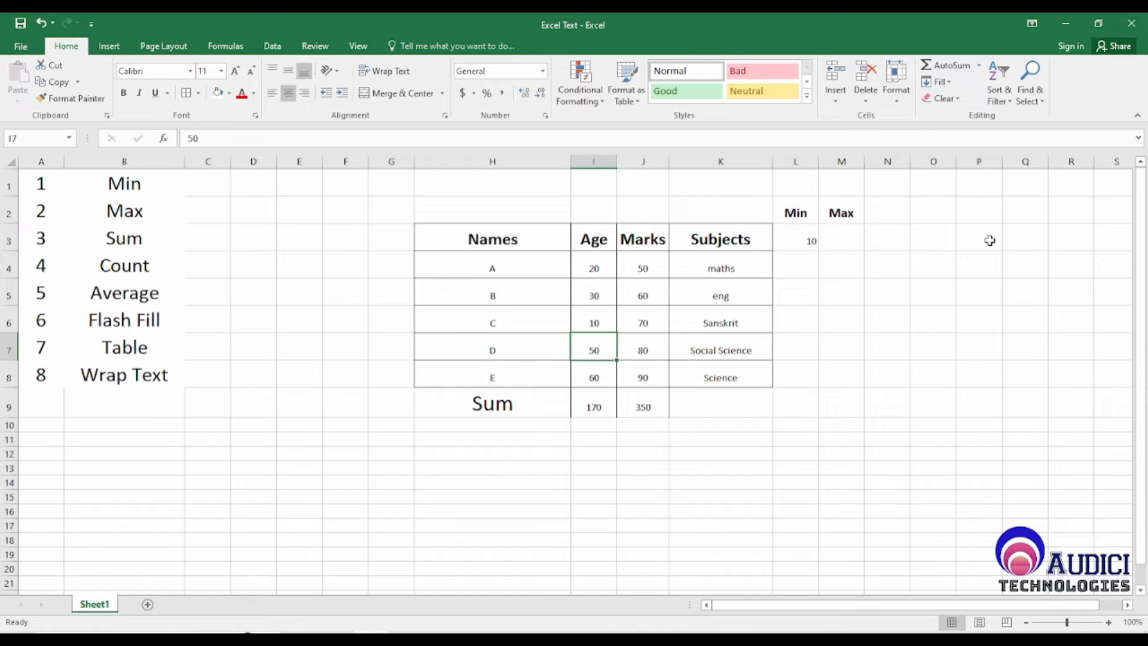
text(5)
key(Return)
Step: Enter the formula =Max(J4:J8) in M3 under the Max label to find the highest Marks value
key(Up)
key(Up)
key(Up)
key(Up)
key(Up)
key(Right)
key(Right)
key(Right)
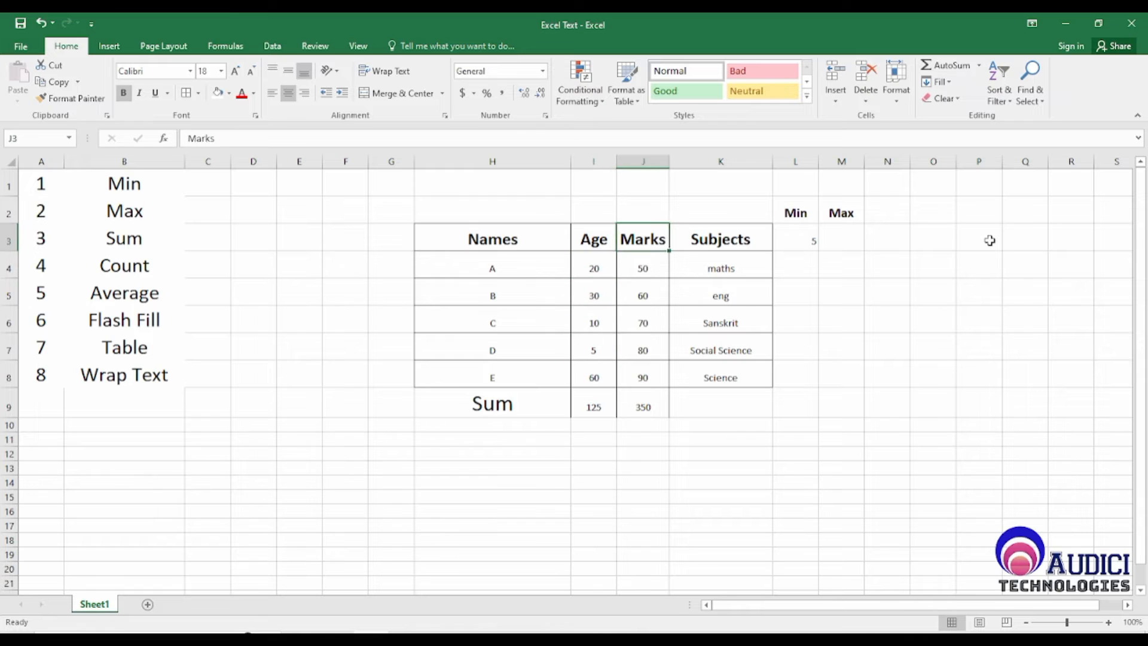
key(Right)
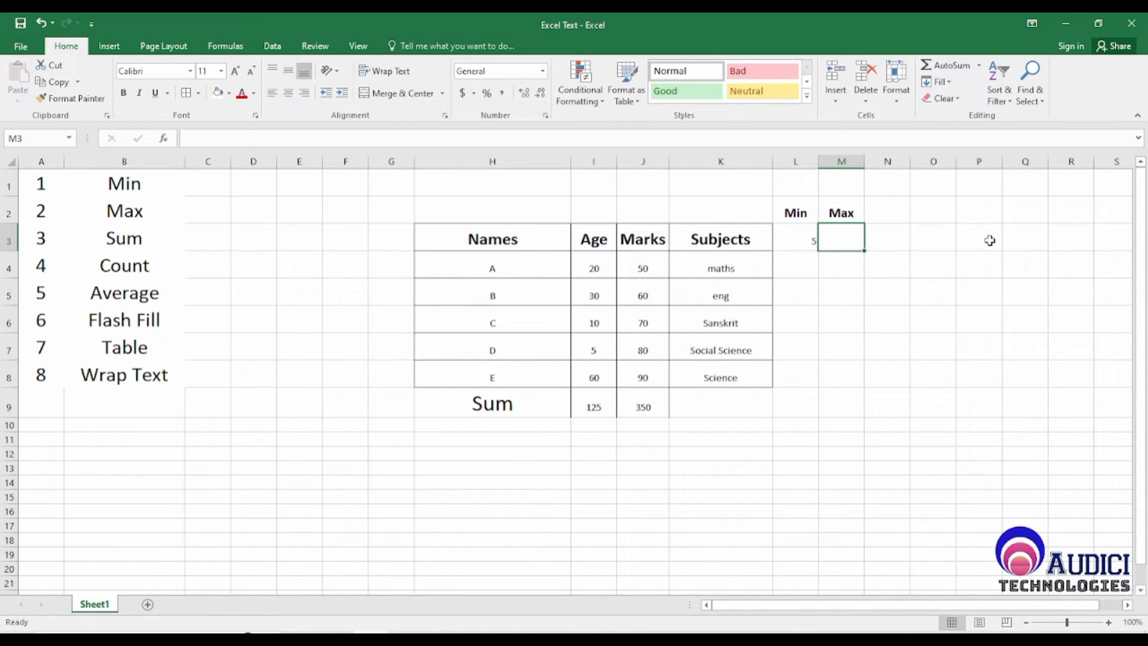
text(=)
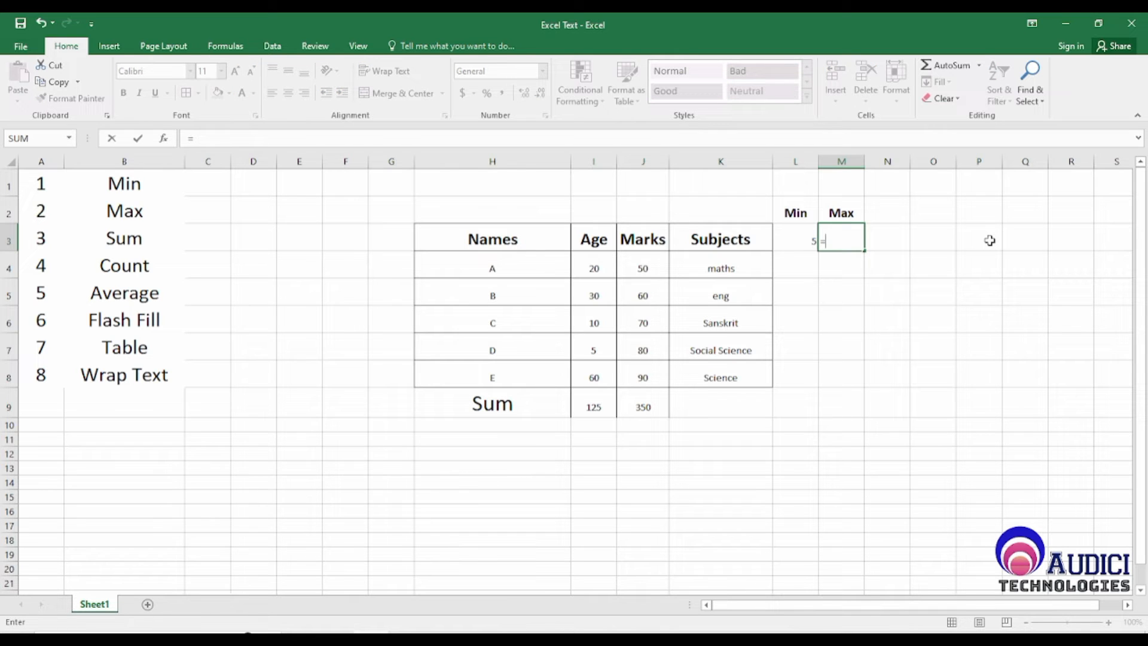
text(Max)
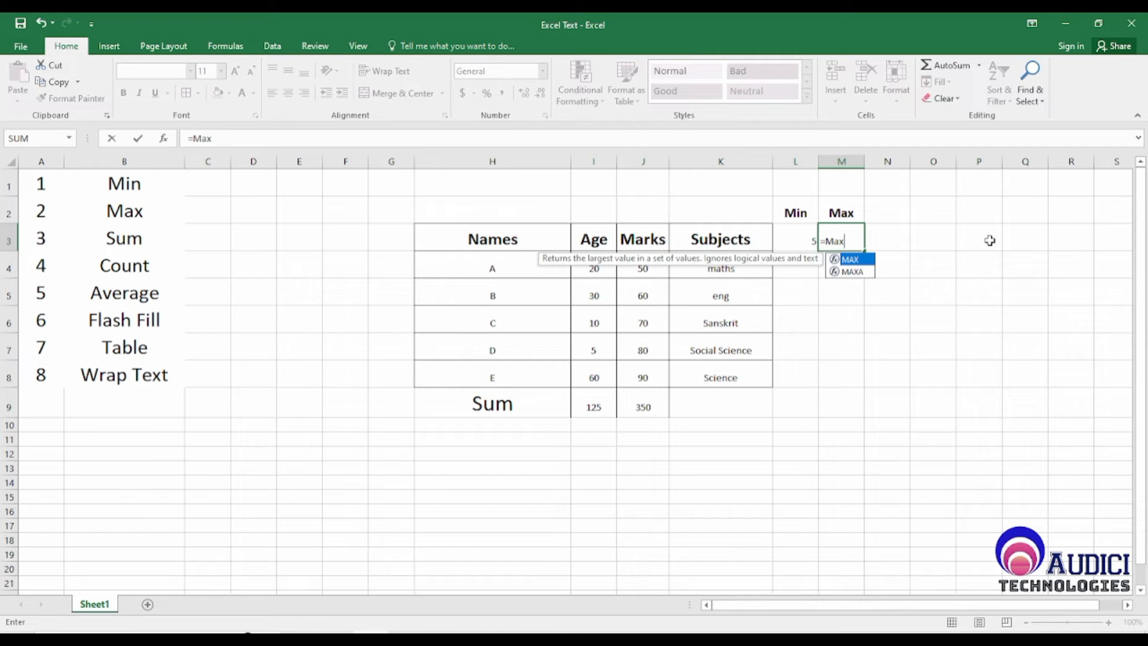
text(()
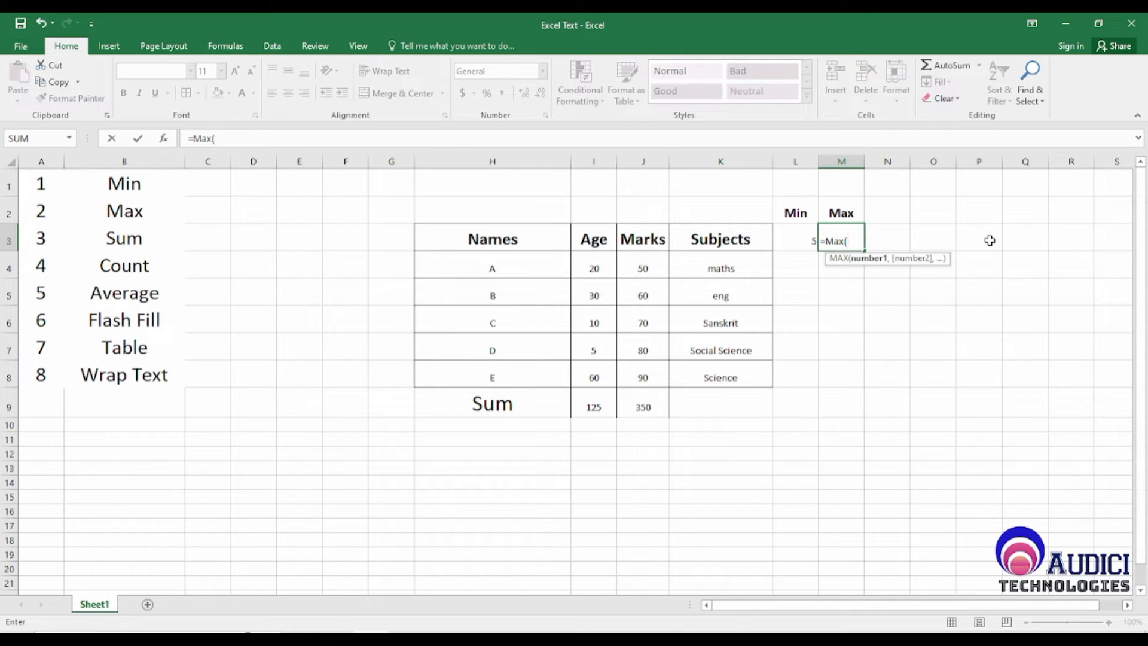
key(Left)
key(Left)
key(Left)
key(Left)
key(Down)
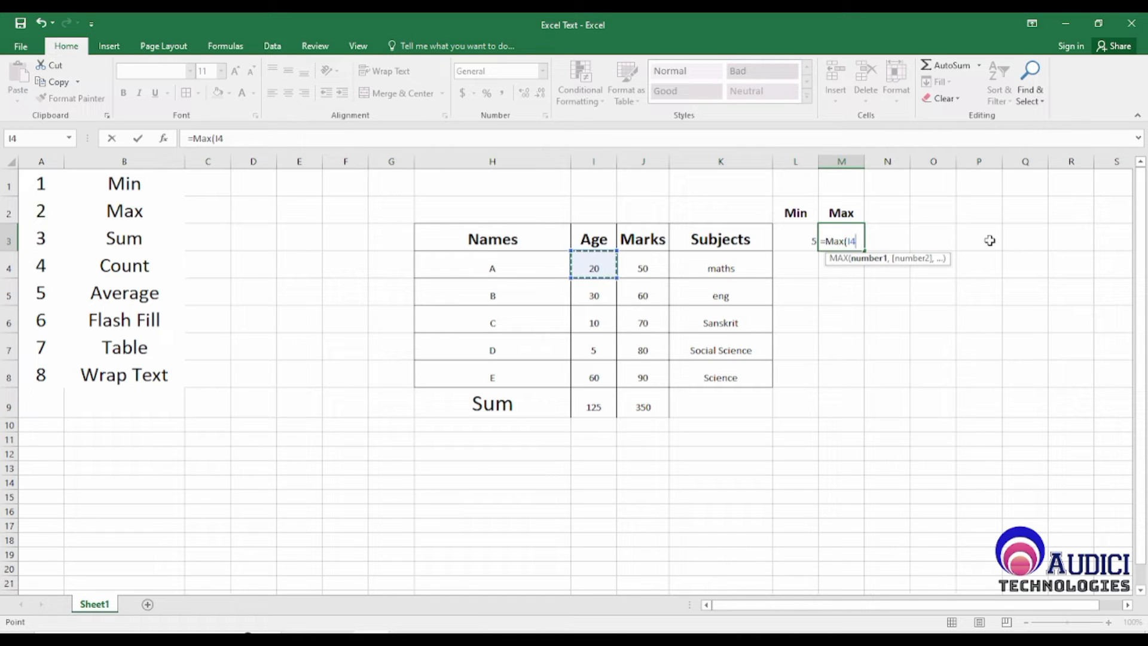
key(Right)
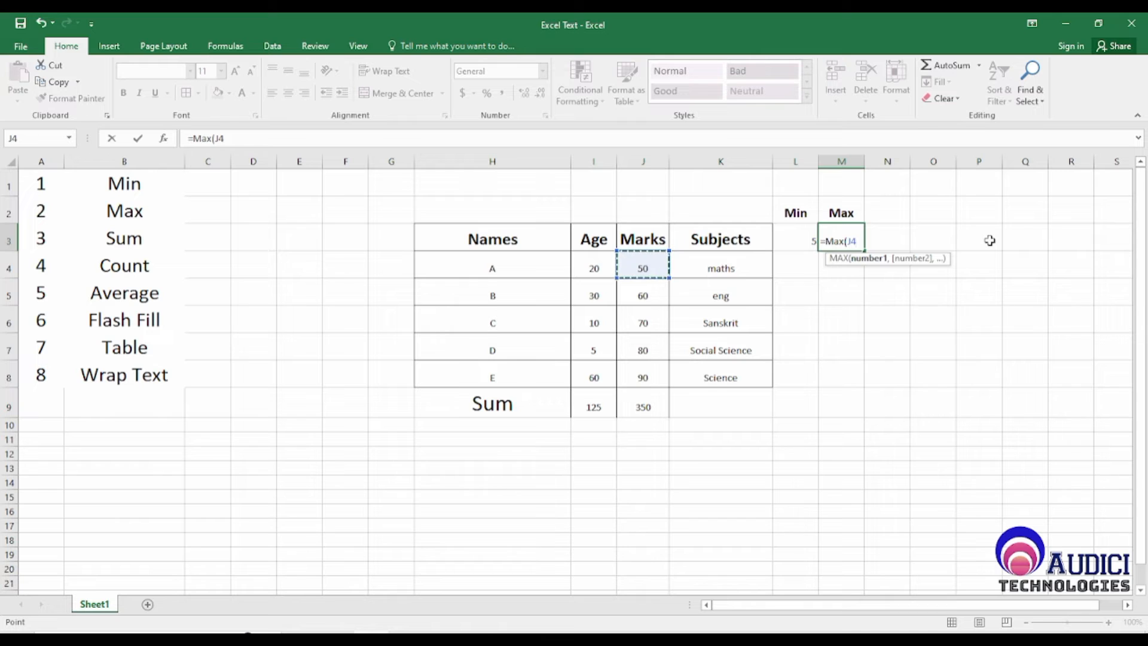
key(Left)
key(Right)
key(shift+Down)
key(shift+Down)
key(shift+Down)
key(shift+Down)
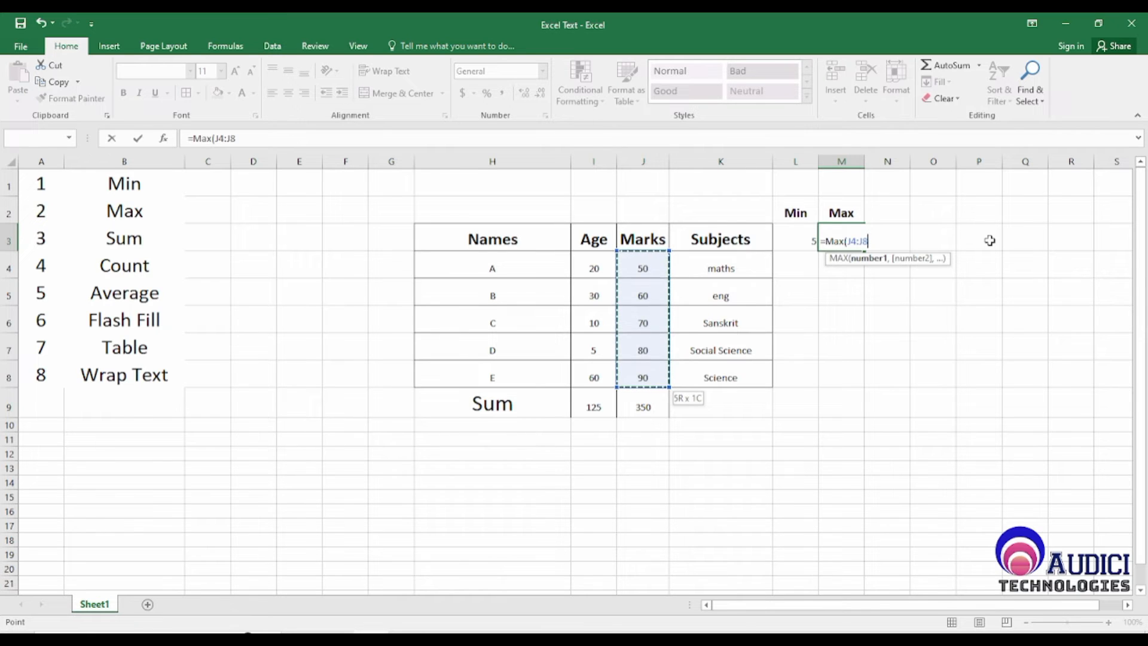
text())
key(Return)
Step: Compare the Min and Max results in row 3 with the Marks values J4:J8
key(Left)
key(Left)
key(Left)
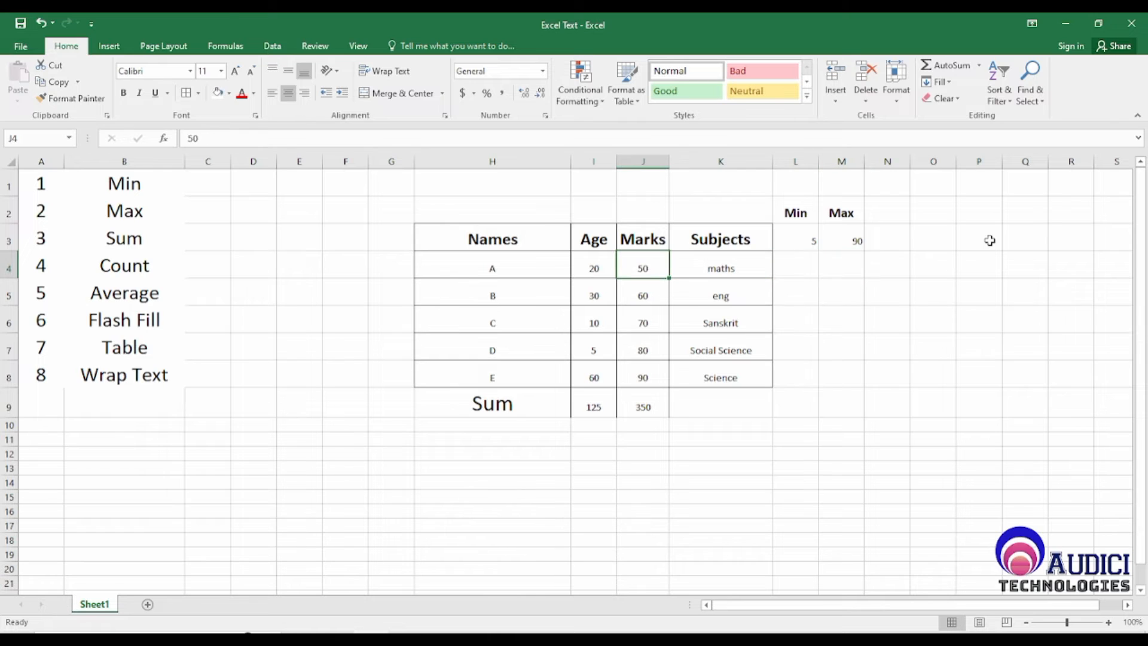
key(Right)
key(Right)
key(Up)
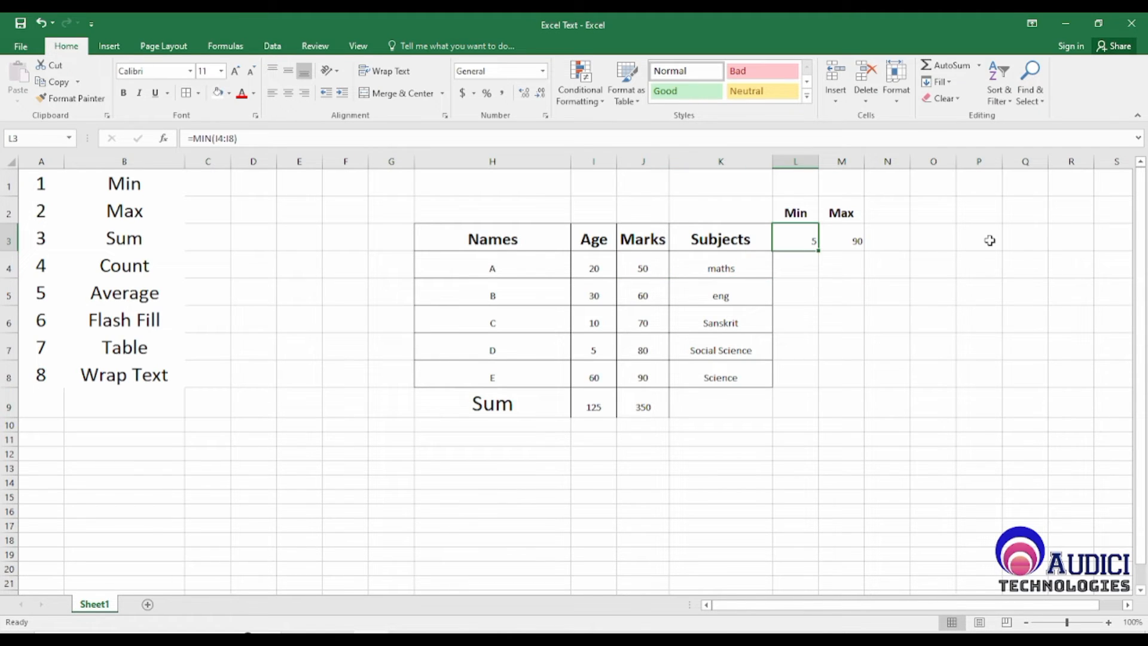
key(Left)
key(Left)
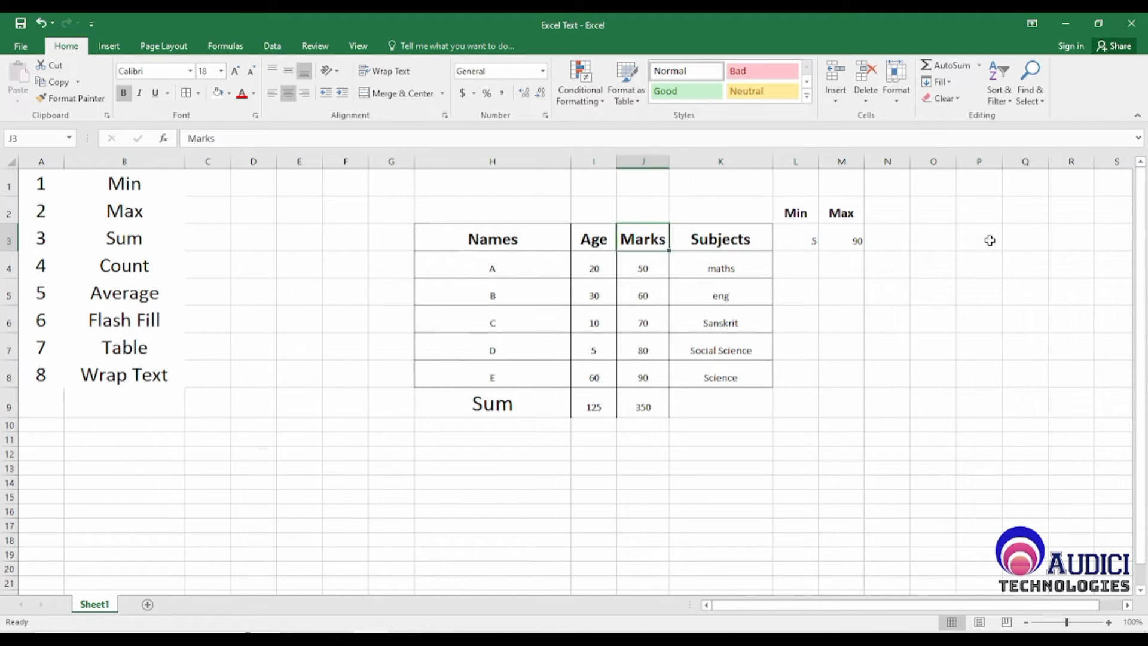
key(Down)
key(Down)
key(Down)
key(Down)
key(Down)
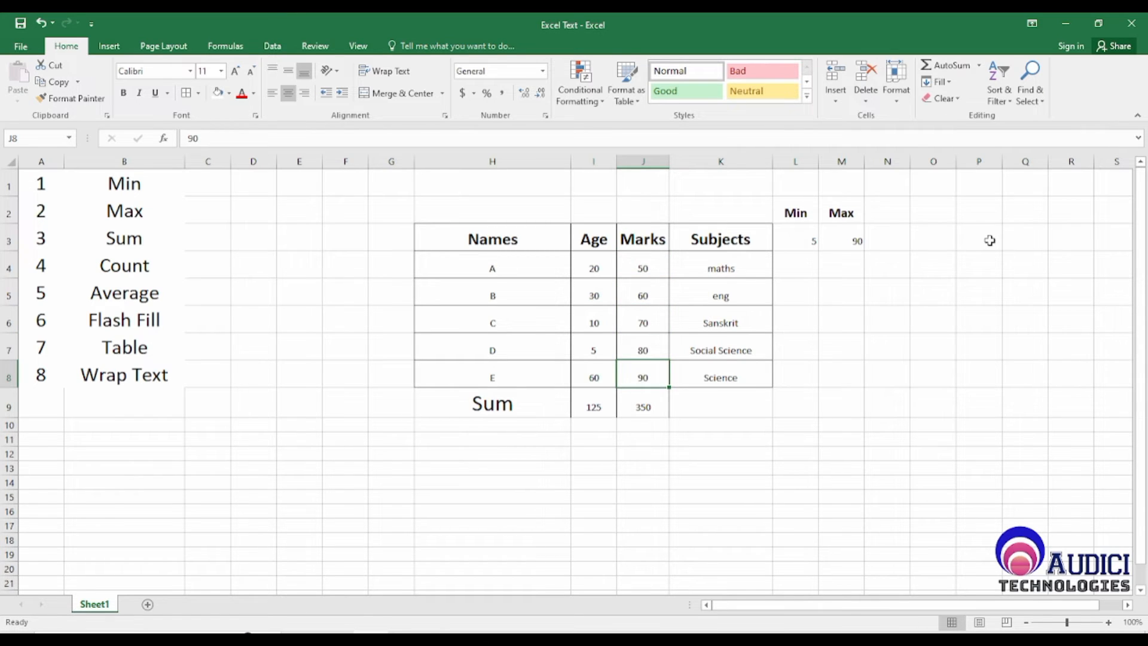
Step: Change the Marks of A in J4 to 600 and check the Max result in M3
key(Up)
key(Up)
key(Up)
key(Up)
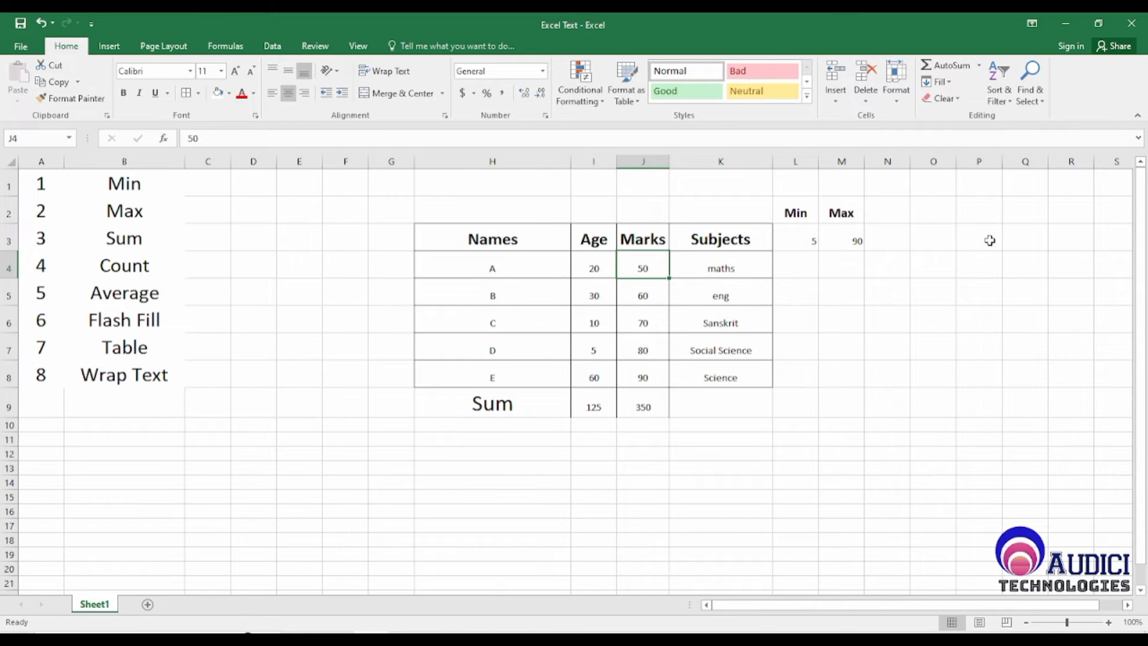
key(Down)
key(Up)
text(600)
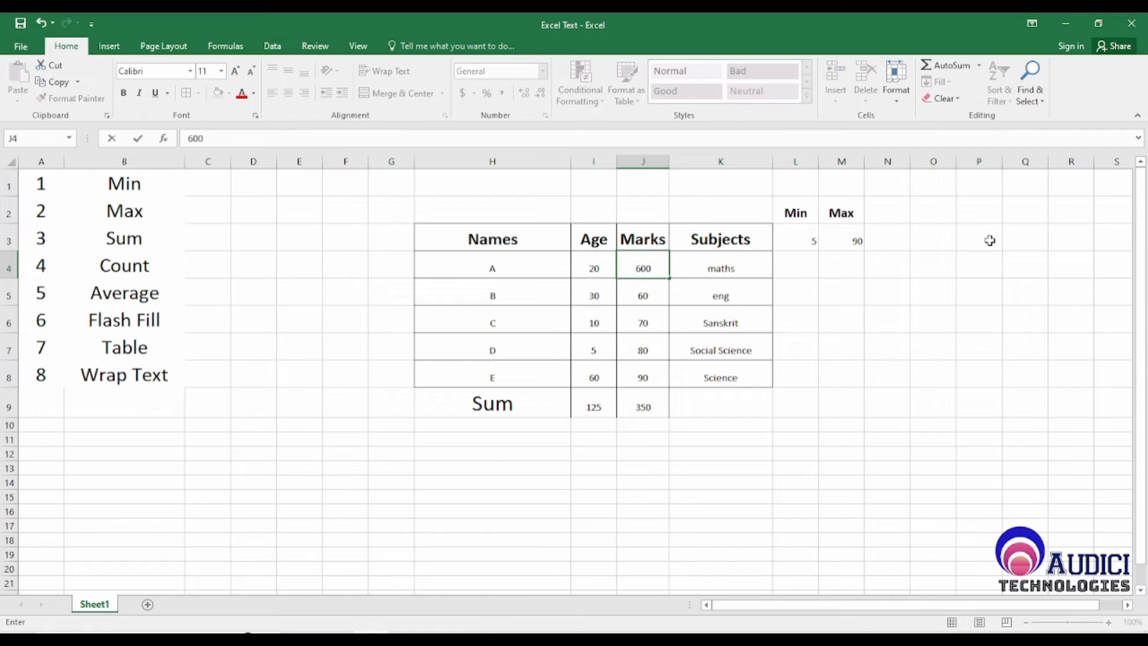
key(Return)
key(Up)
key(Right)
key(Right)
key(Right)
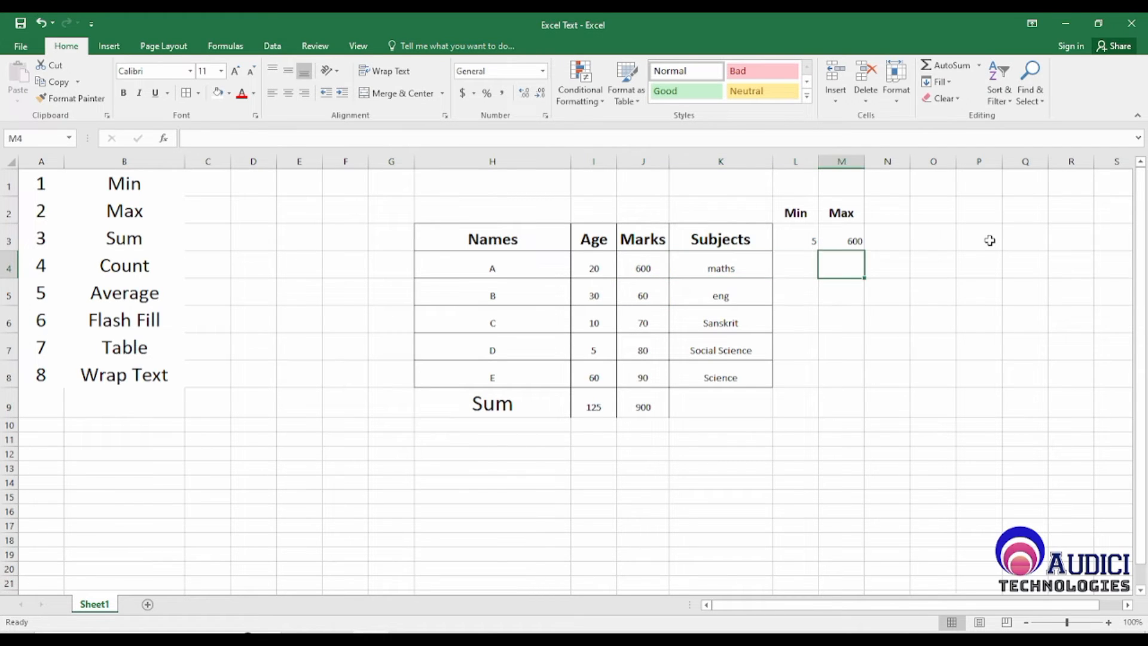
Step: Compare the Max formula result in M3 with the first Marks value in J4
key(Up)
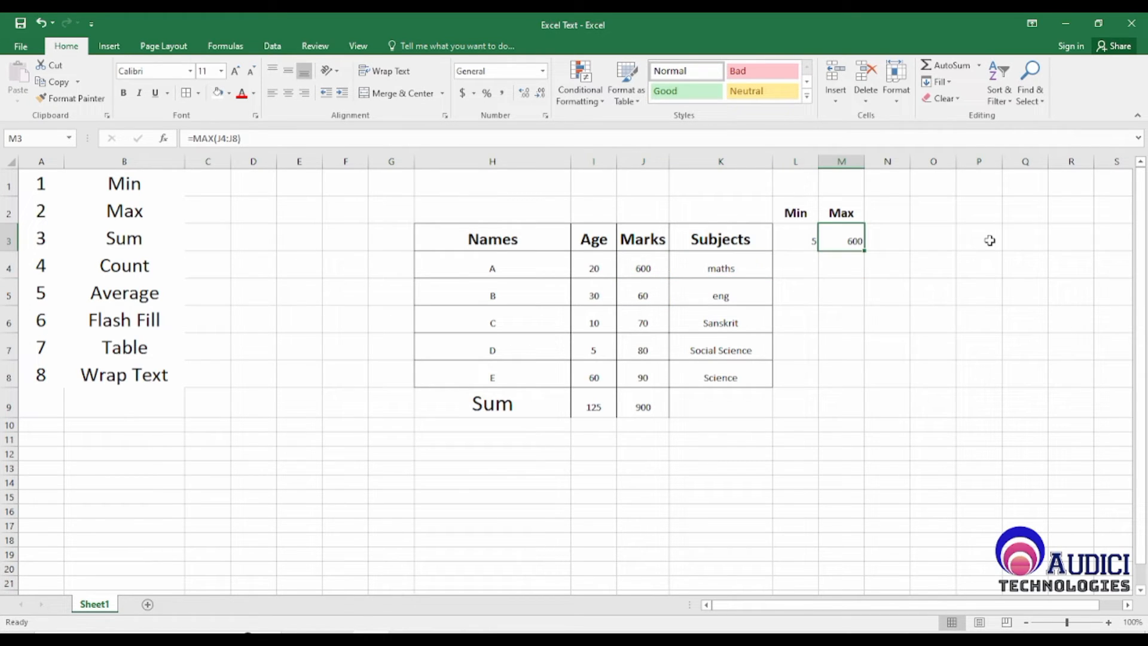
key(Left)
key(Left)
key(Down)
key(Left)
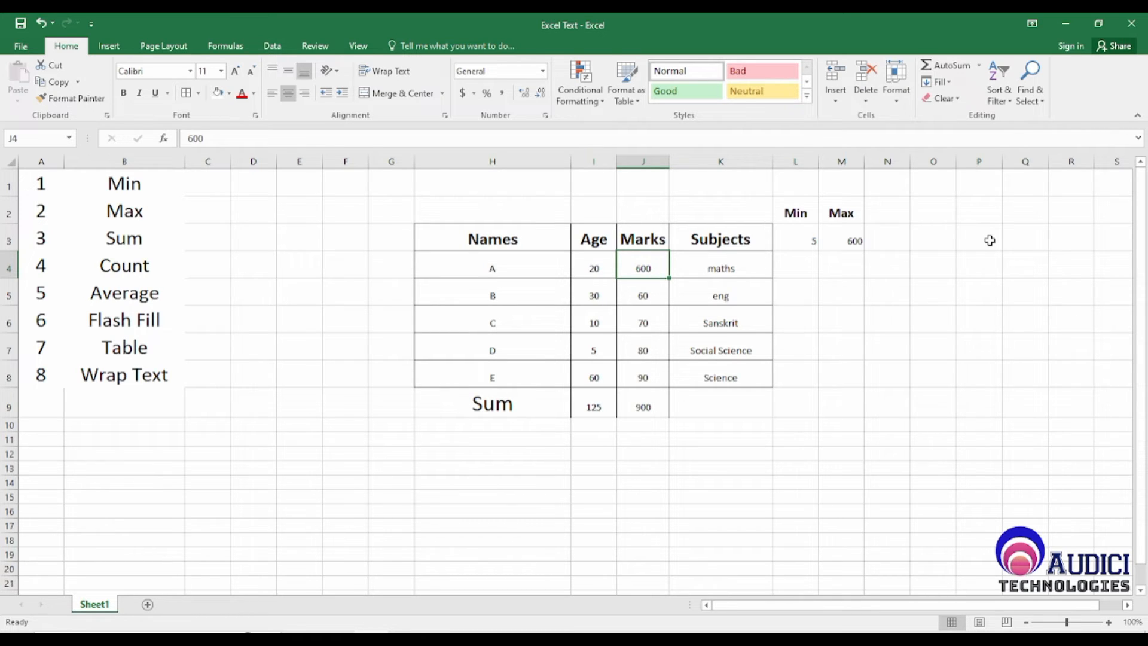
key(Right)
key(Right)
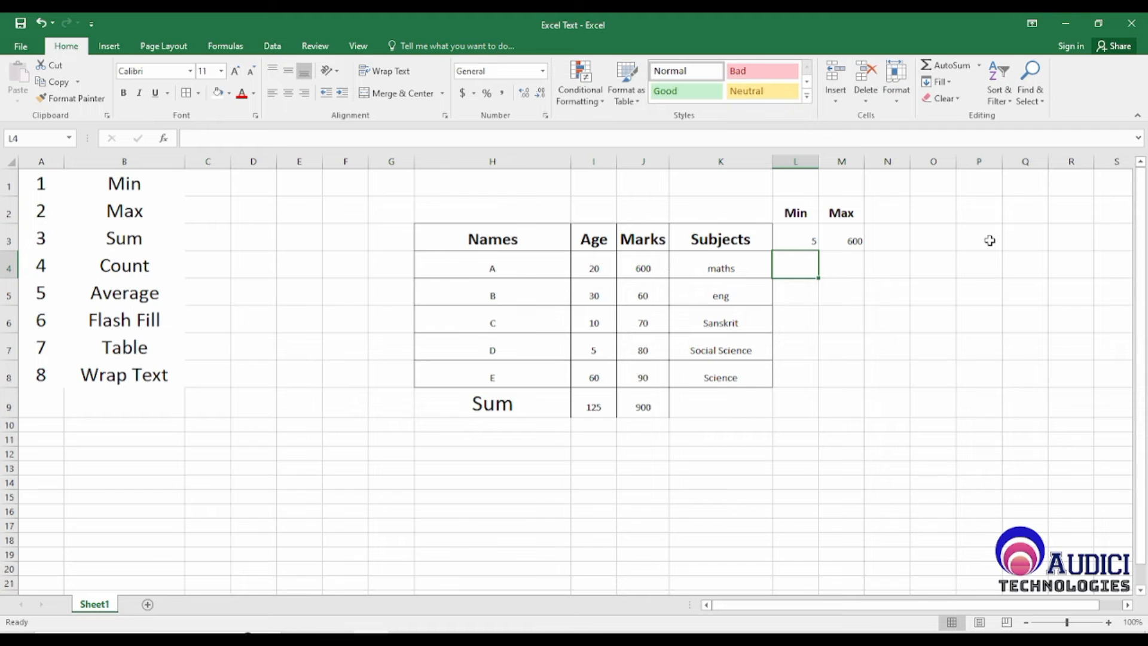
Step: Examine the entries in the Names range H4:H8 and the Age range I4:I8 as candidates for counting
key(Left)
key(Left)
key(Left)
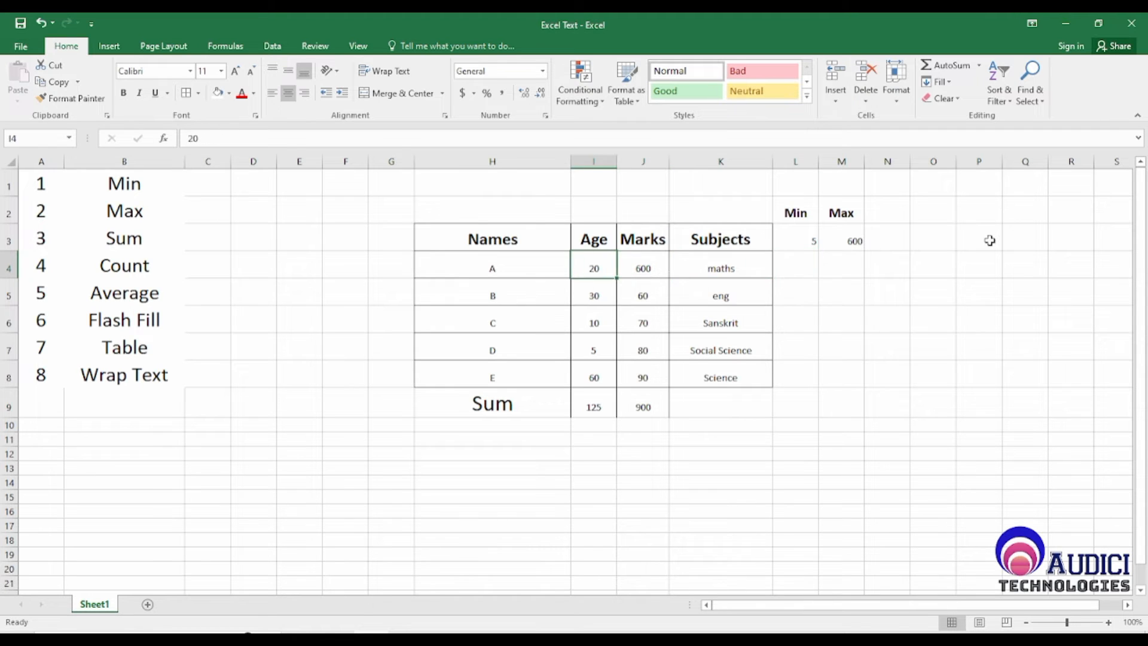
key(Left)
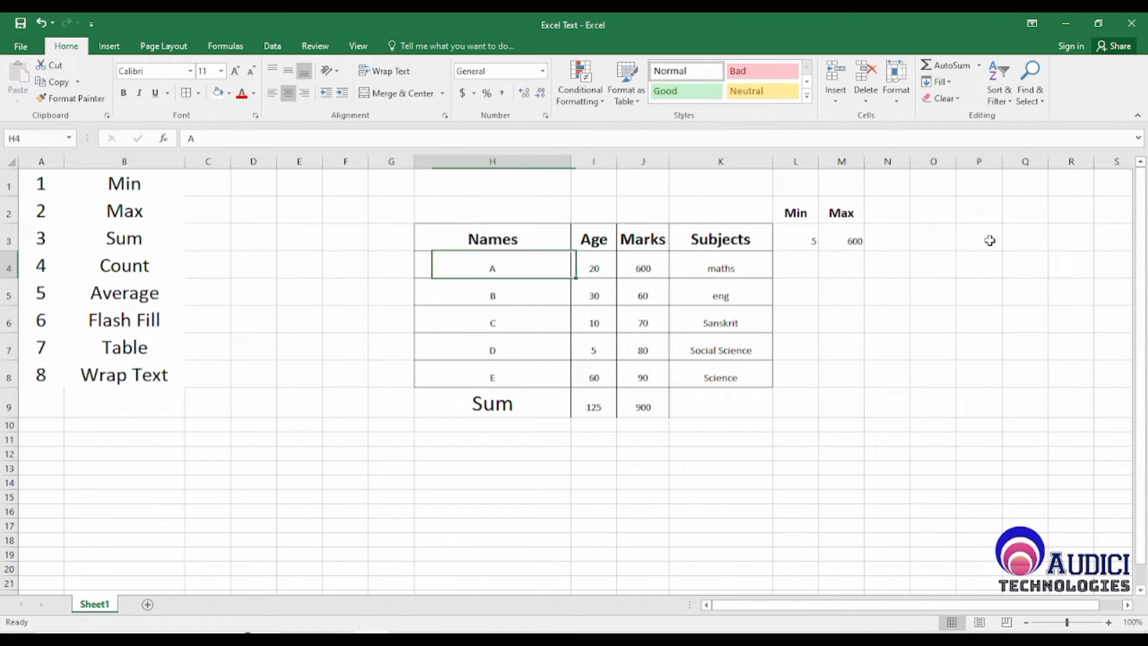
key(shift+Down)
key(shift+Down)
key(shift+Down)
key(shift+Down)
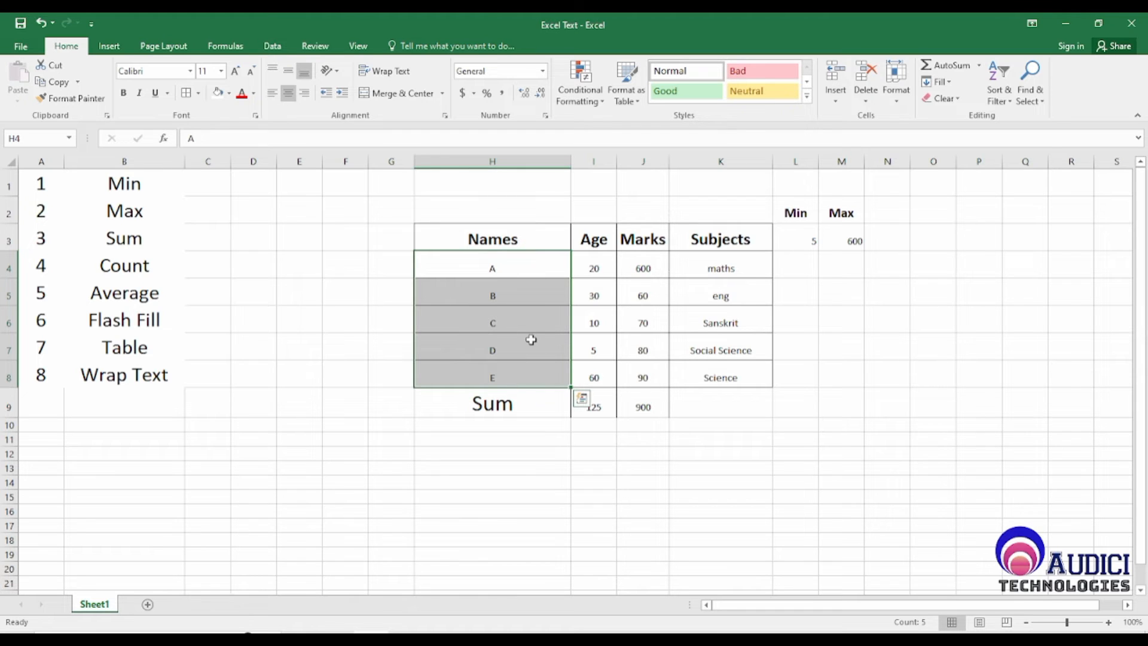
click(600, 264)
click(748, 371)
click(601, 268)
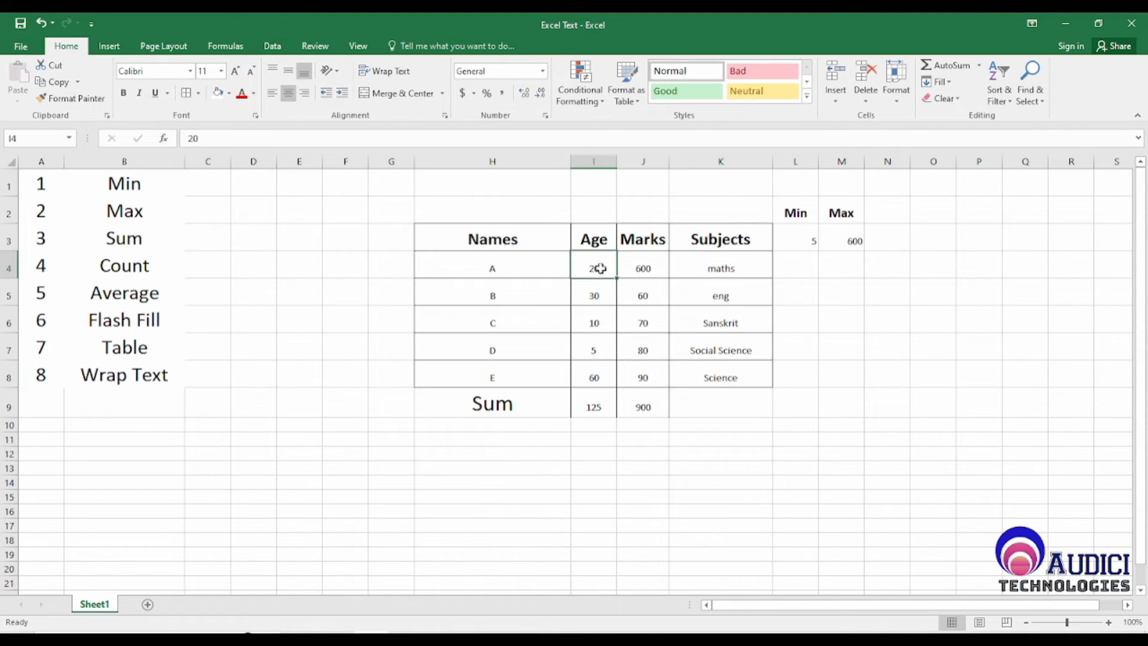
drag(600, 268, 596, 374)
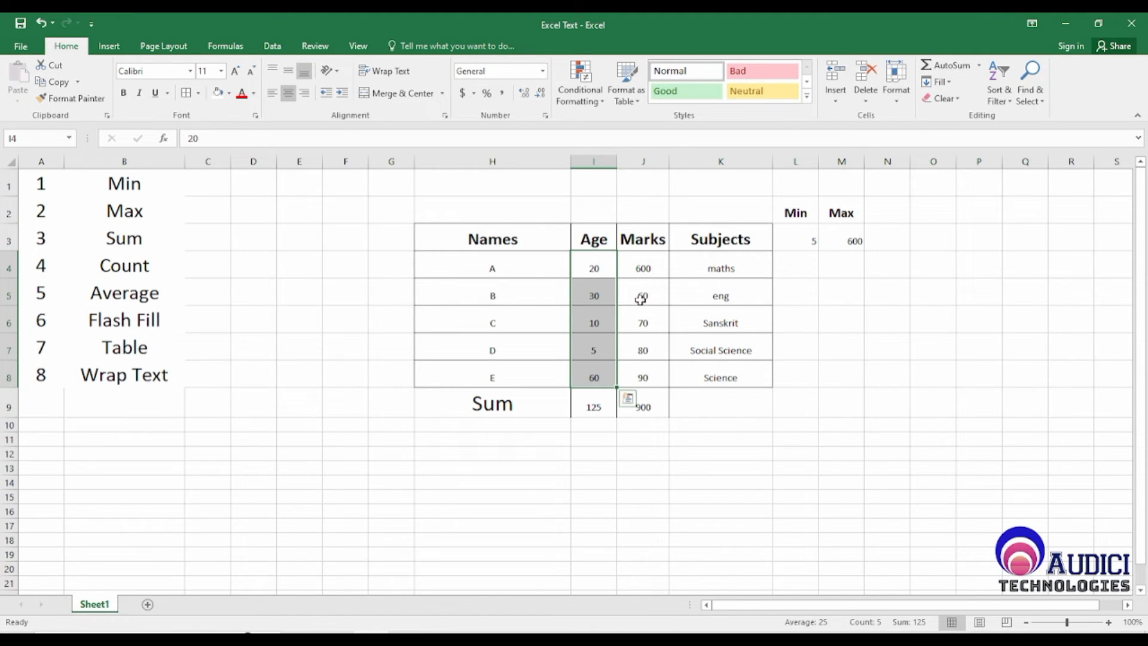
click(783, 442)
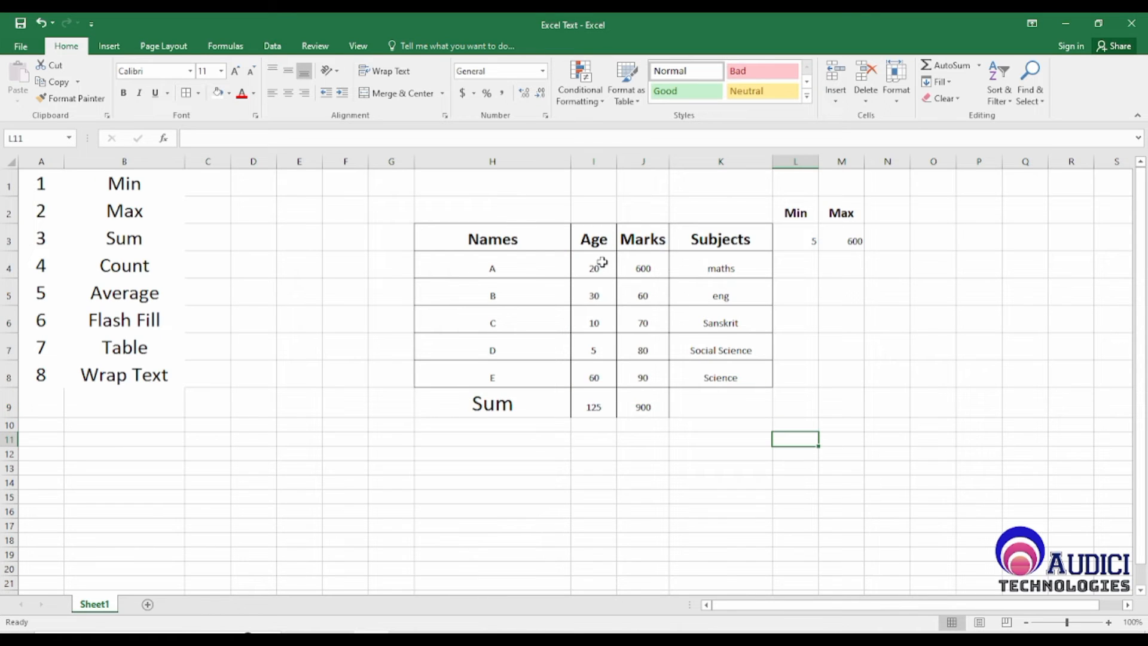
drag(597, 263, 610, 377)
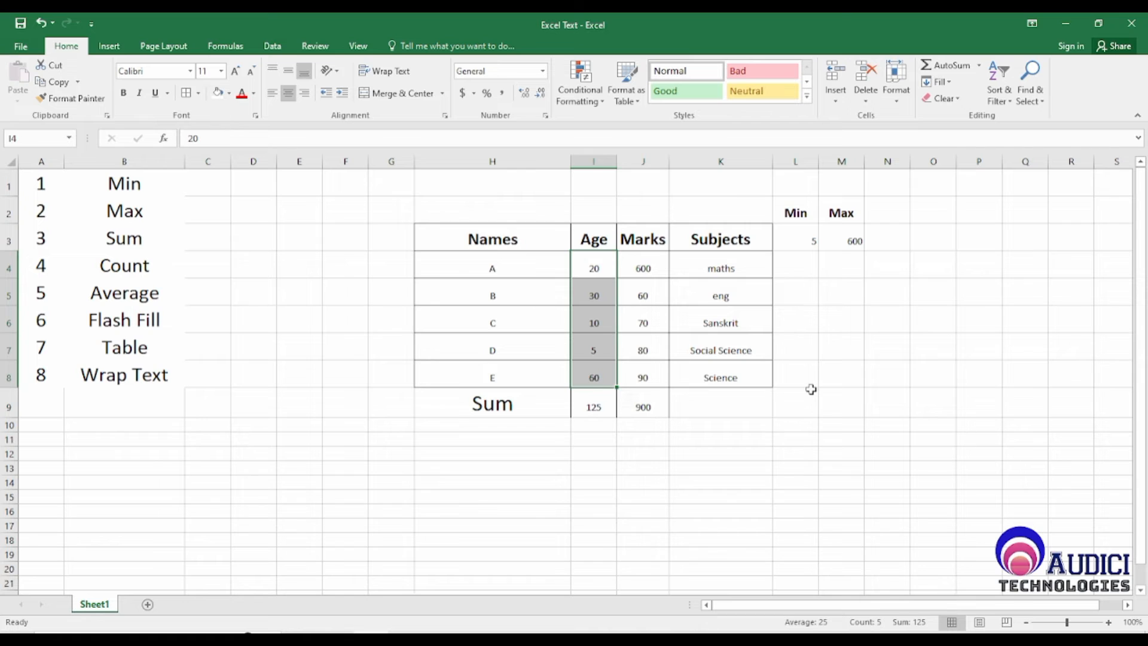
Step: Add the heading Count in N2, make it bold and increase its font size by one step
click(887, 209)
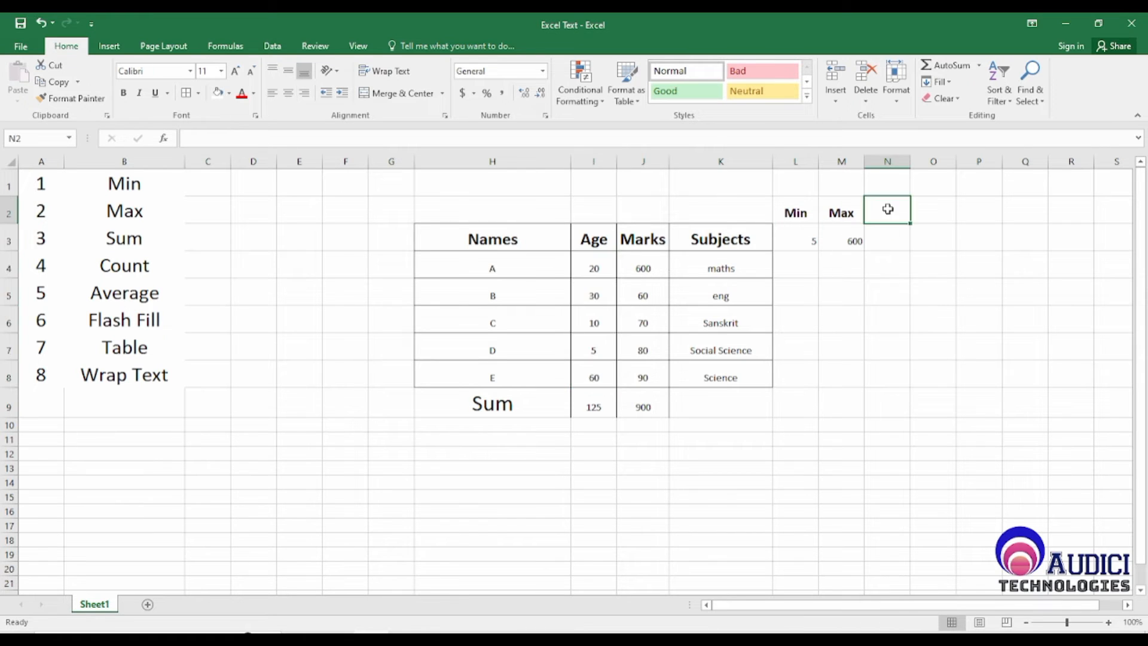
text(Count)
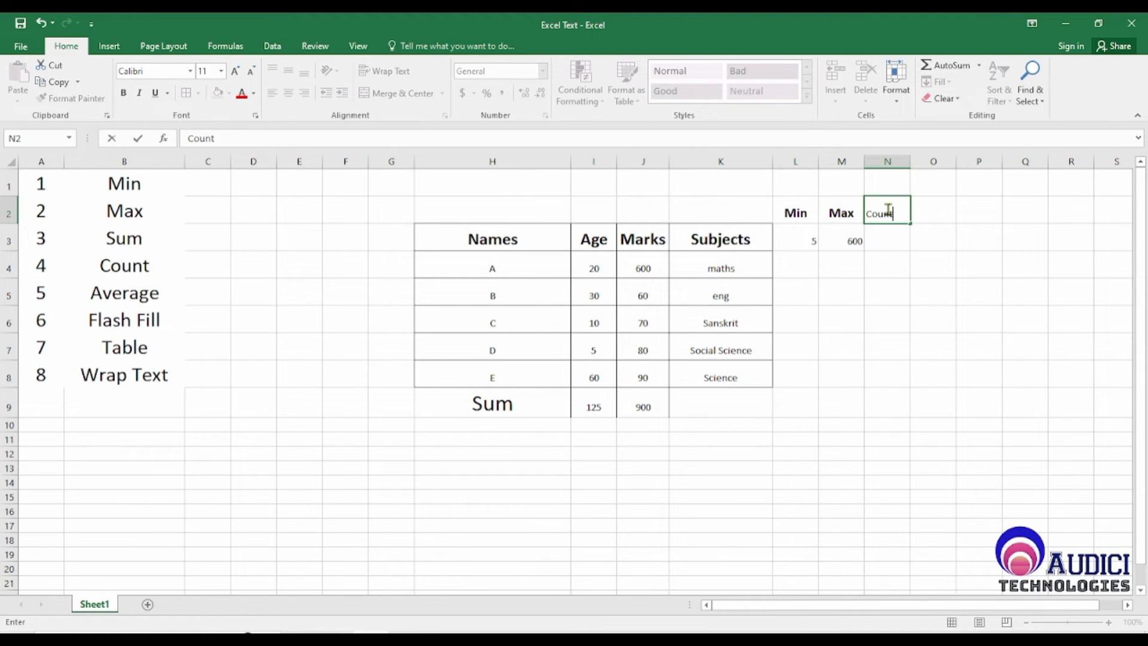
key(Return)
click(887, 208)
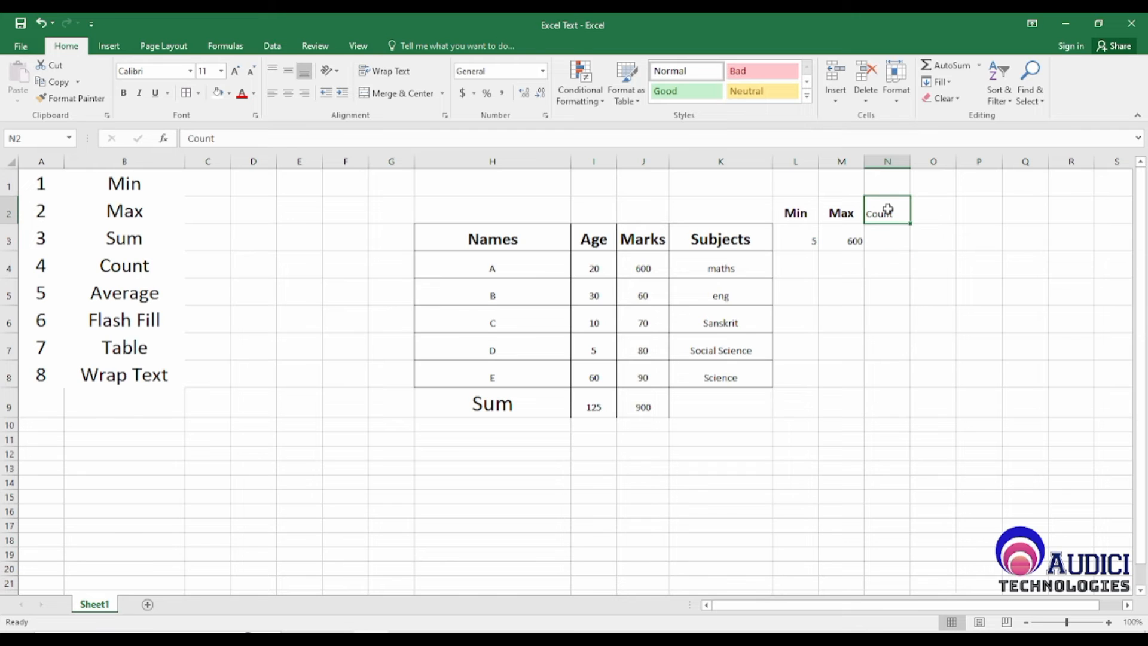
click(235, 70)
click(235, 70)
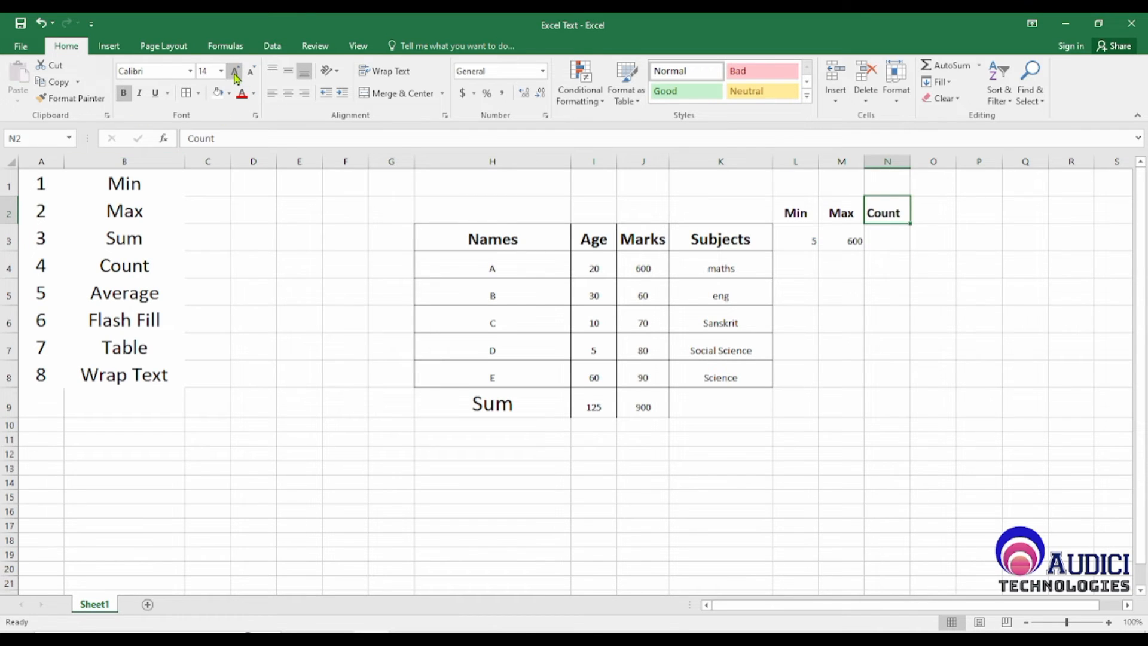
click(849, 215)
Step: Enter the formula =Count(I4:I8) in N3 under the Count heading to count the Age entries
click(895, 244)
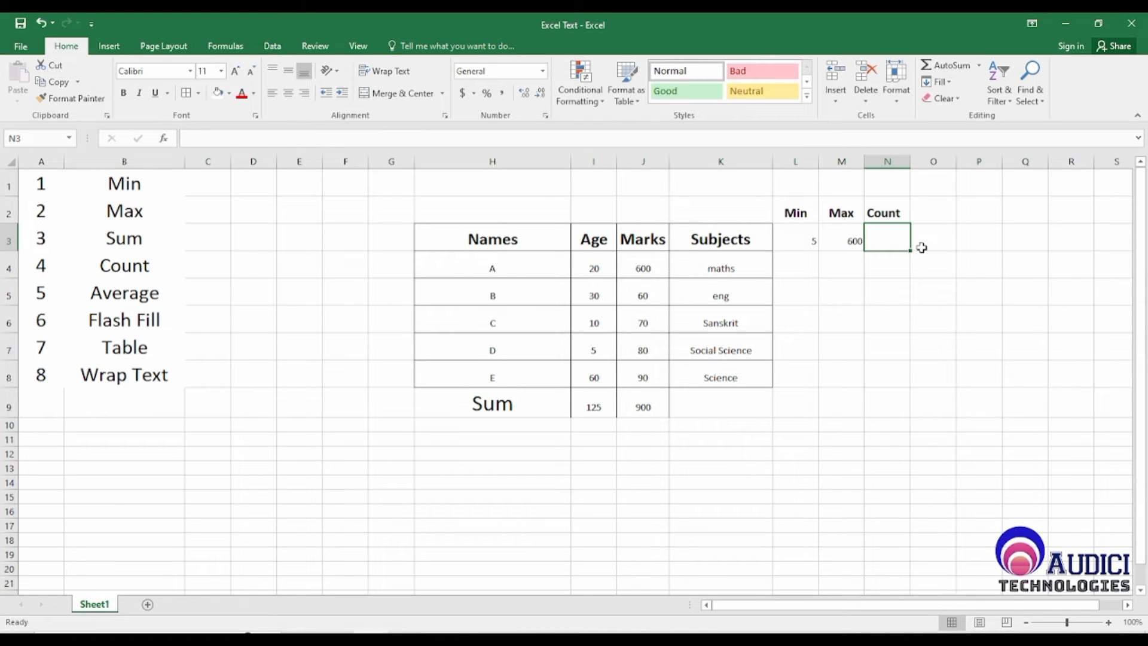
text(=)
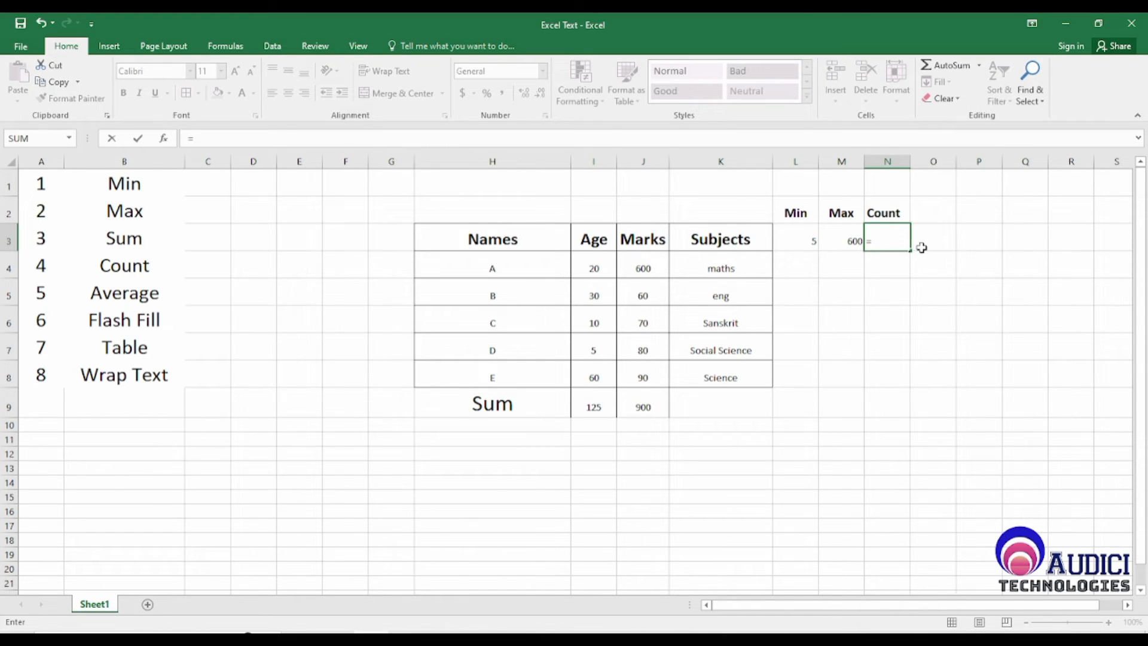
text(Count)
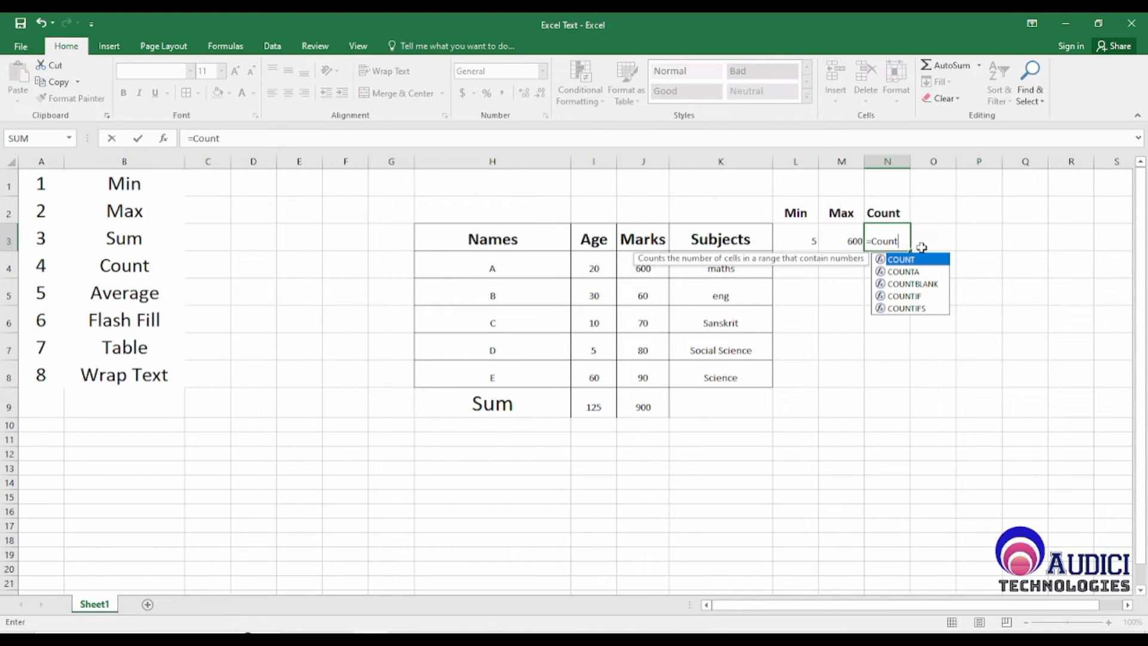
text(()
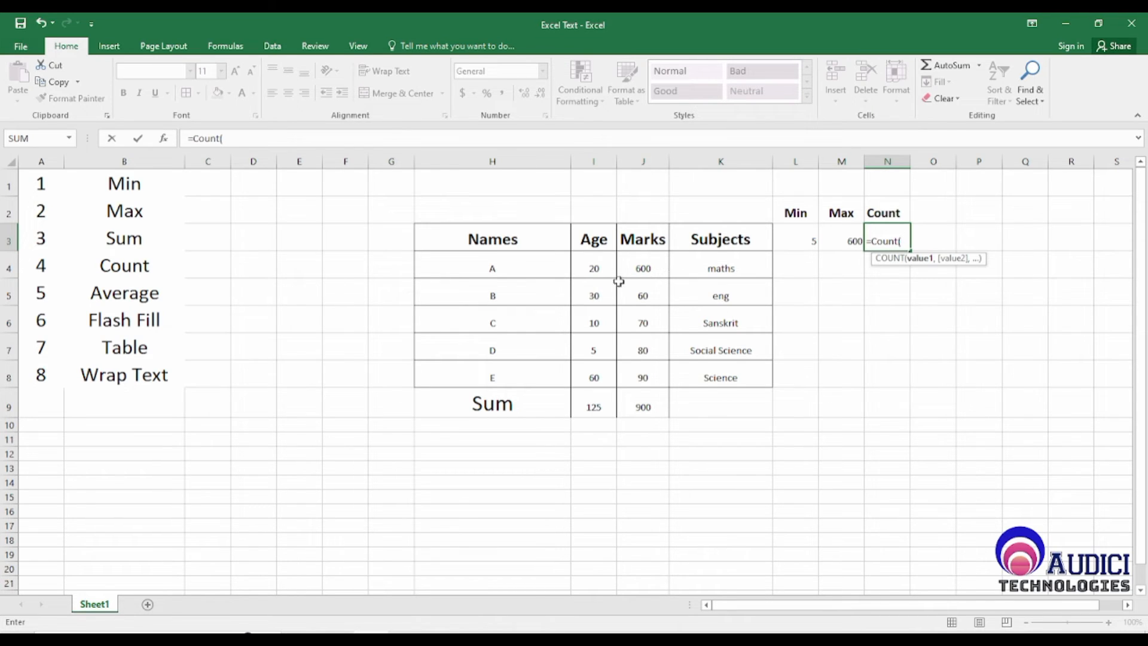
click(604, 257)
drag(604, 258, 600, 370)
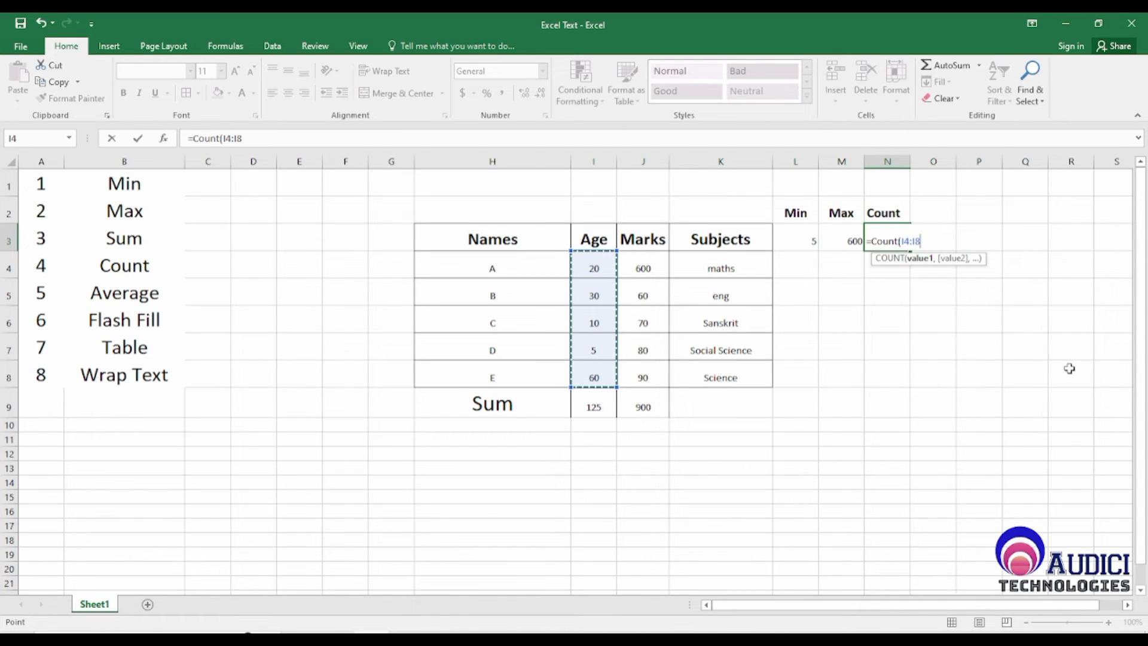
text())
key(Return)
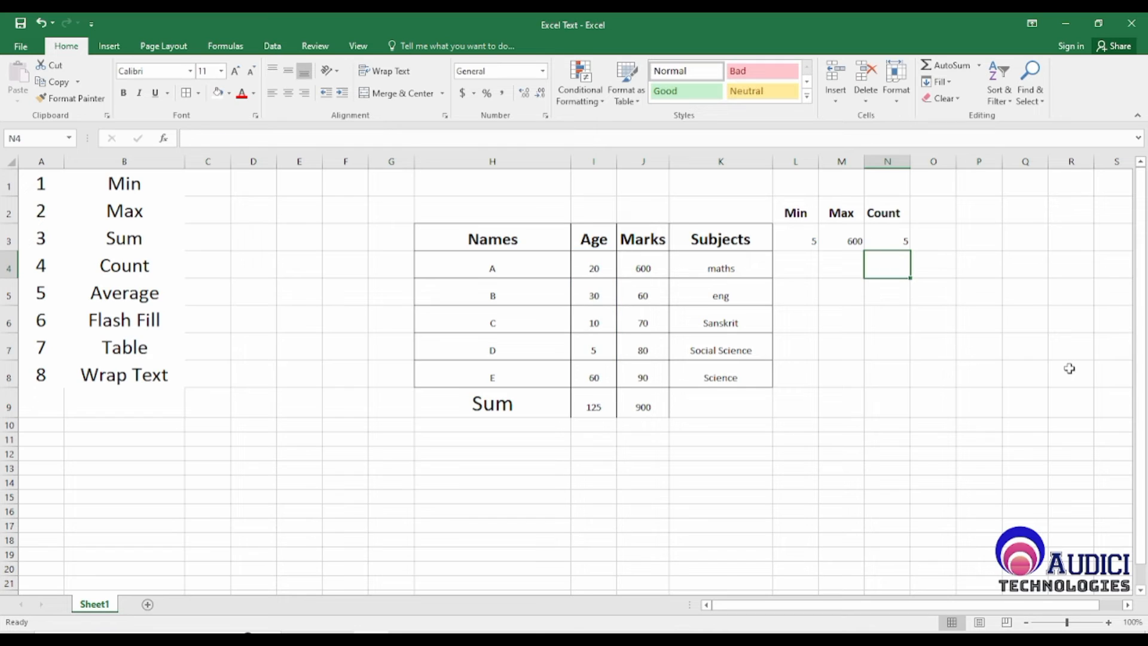
Step: Review the Count formula in N3 against the Age and Marks entries in row 4 of the table
key(Up)
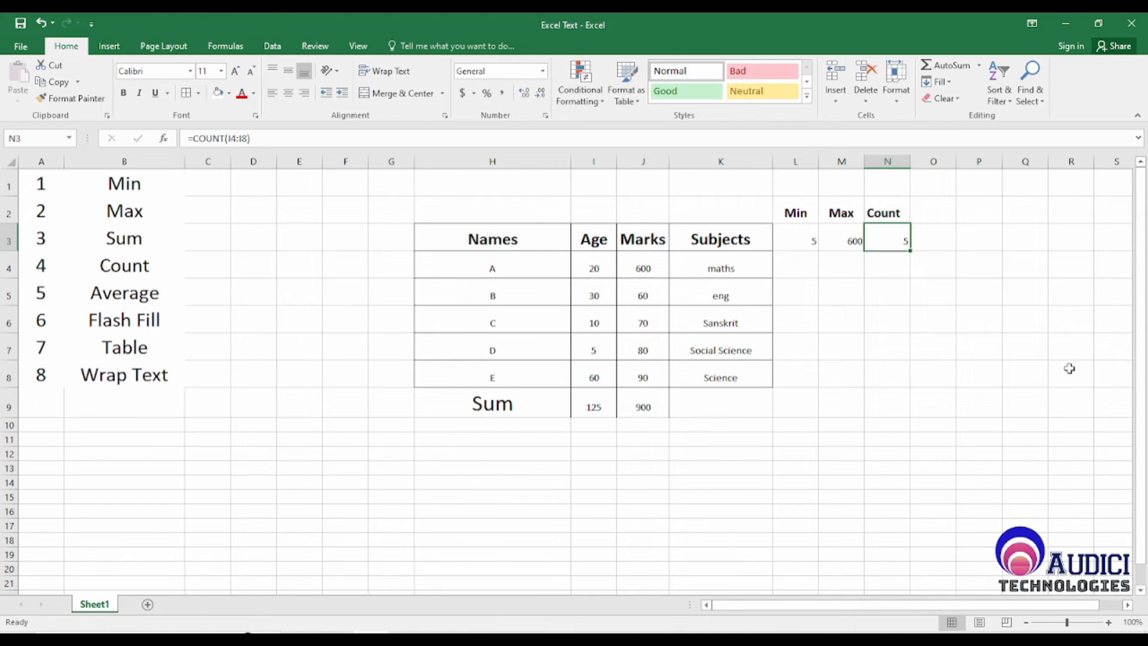
key(Left)
key(Left)
key(Left)
key(Left)
key(Left)
key(Down)
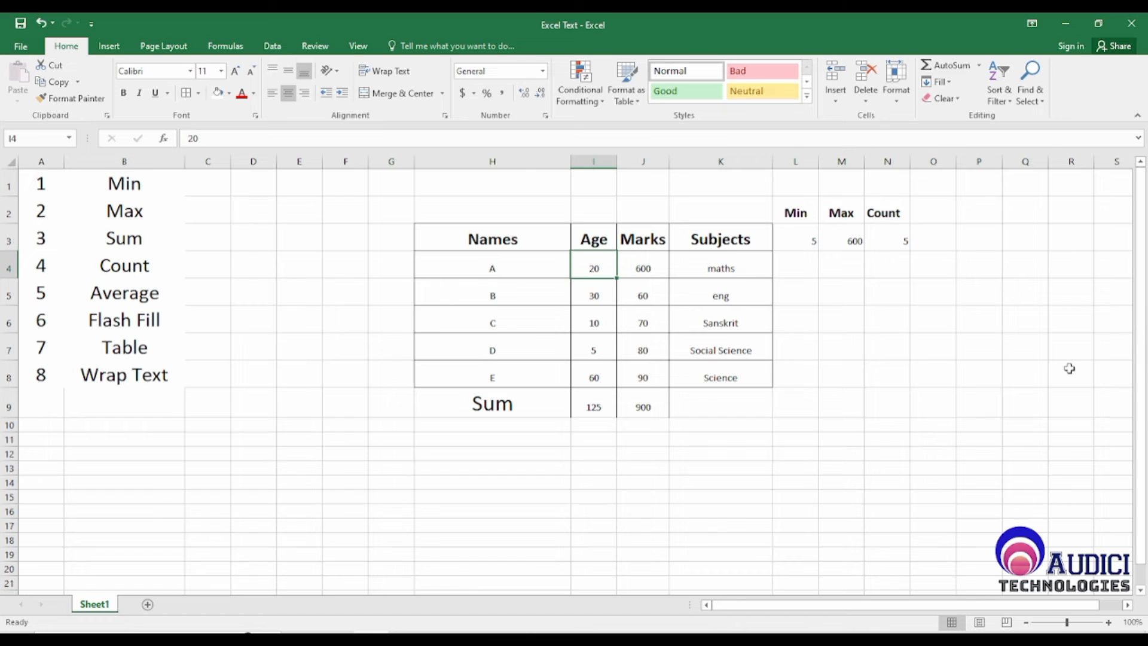
key(Right)
key(Right)
key(Right)
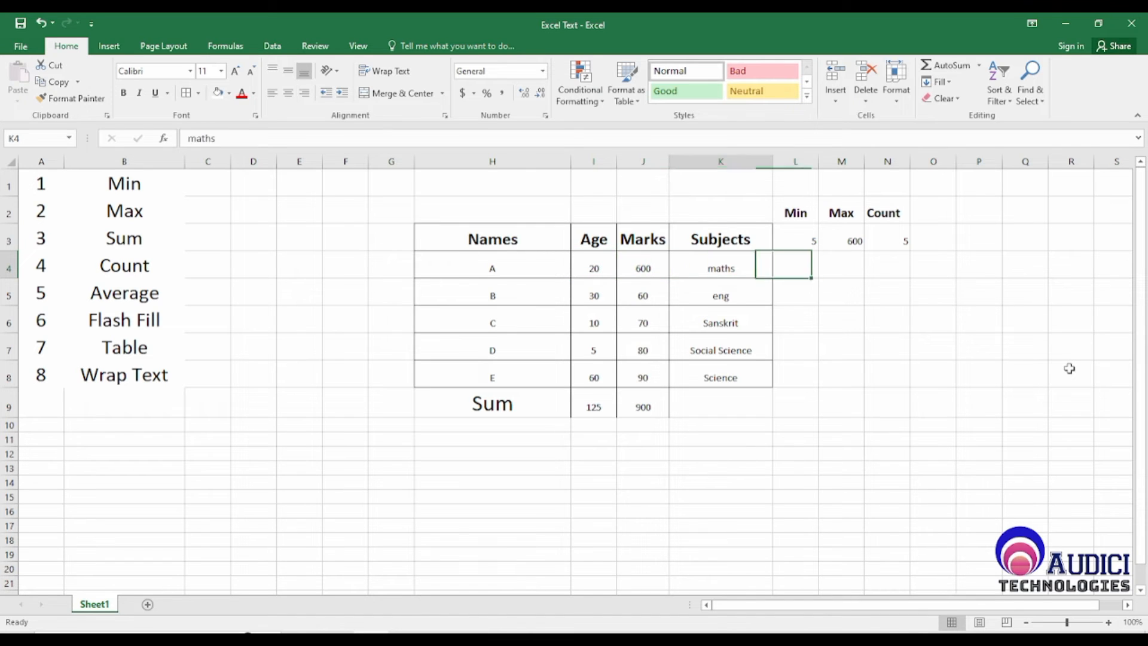
key(Left)
key(Left)
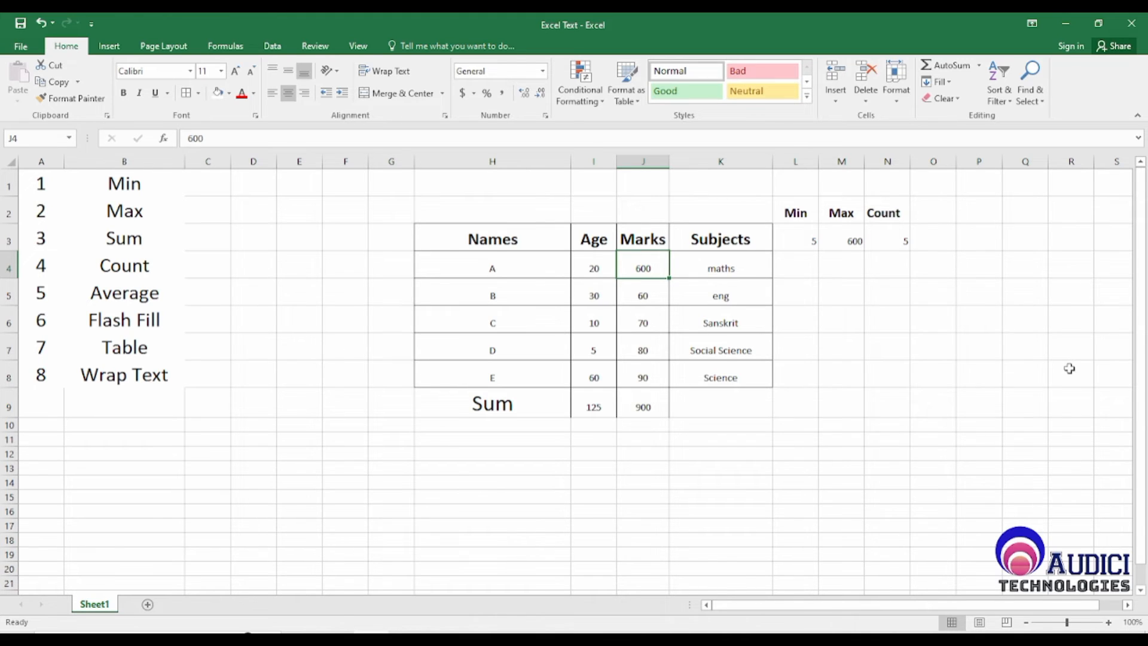
Step: Color the text of the Average entry in B5 of the function list red
key(Left)
key(Left)
key(Left)
key(Left)
key(Left)
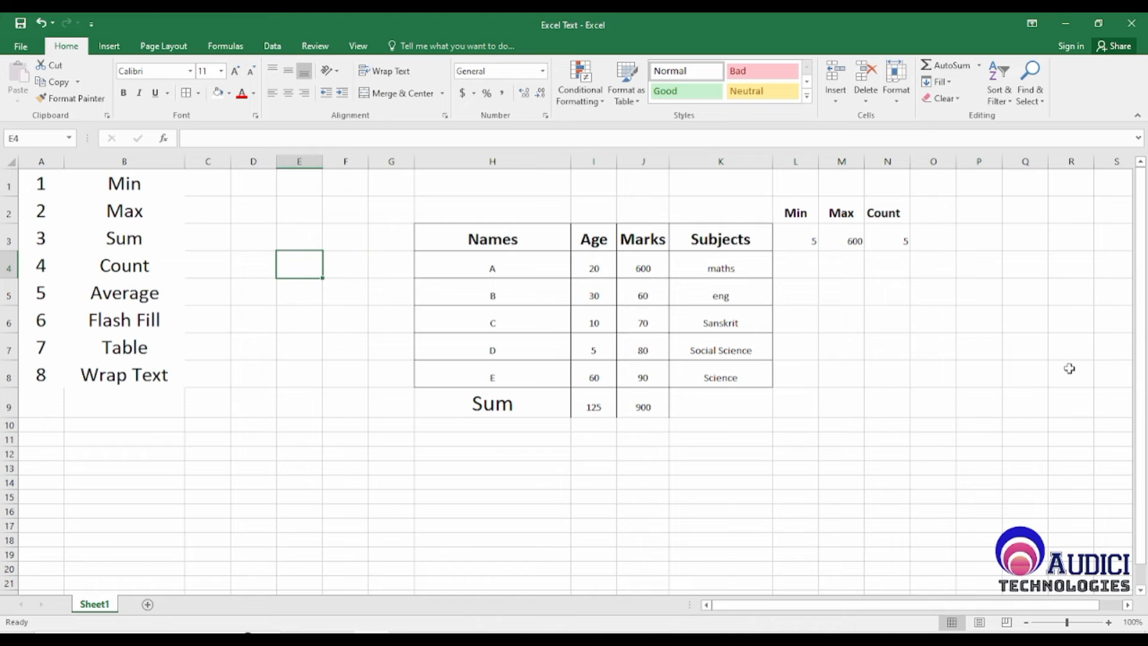
key(Down)
key(Left)
key(Left)
key(Left)
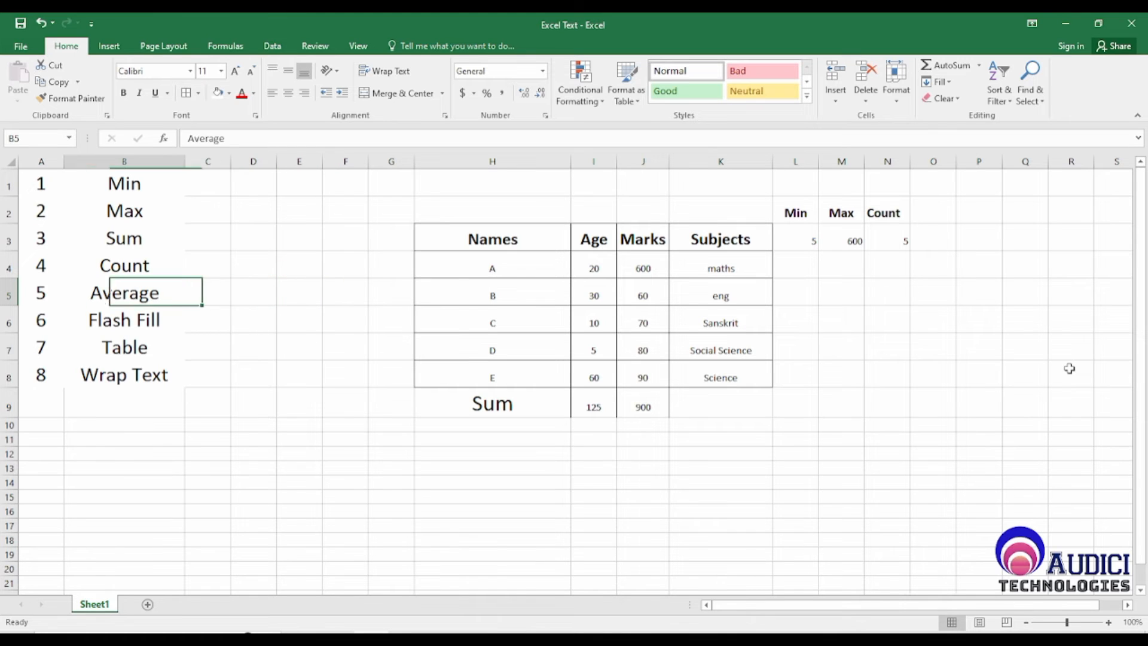
key(Down)
key(Up)
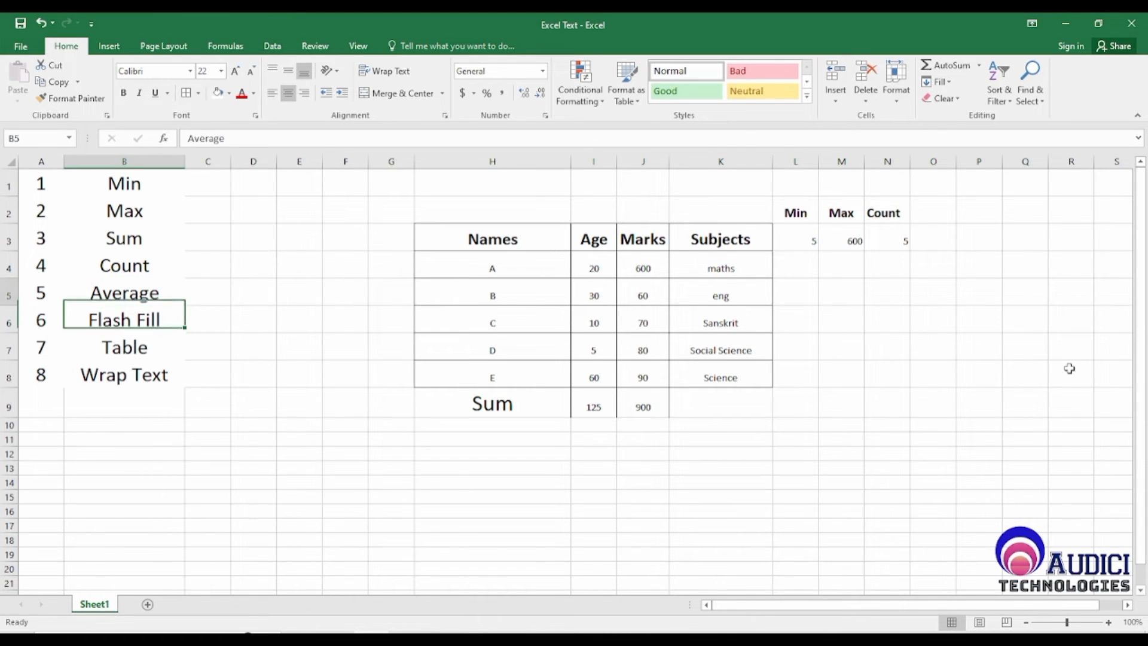
click(243, 95)
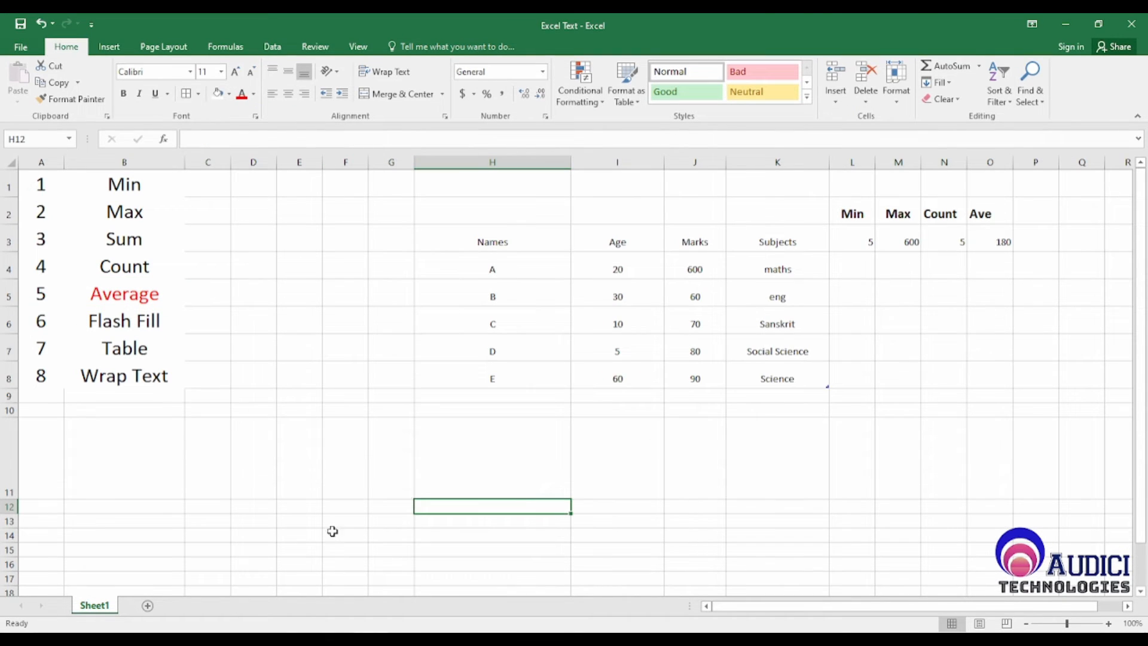
Step: Look at the Flash Fill entry in B6 and the data table in H3:K8
click(141, 323)
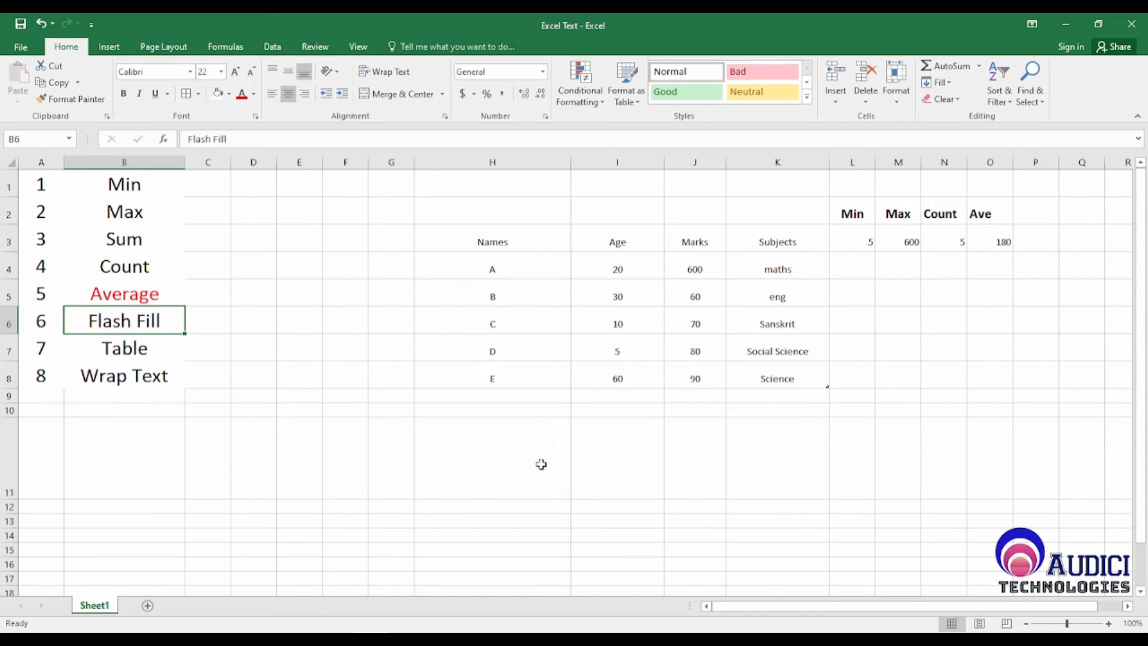
drag(449, 233, 759, 376)
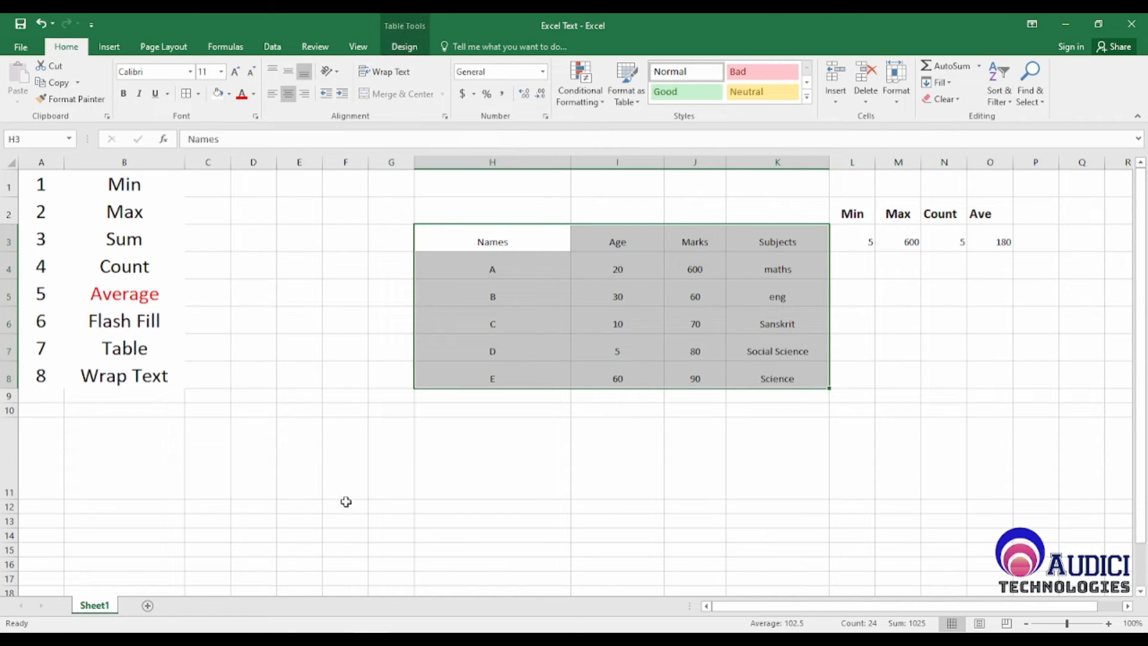
click(510, 460)
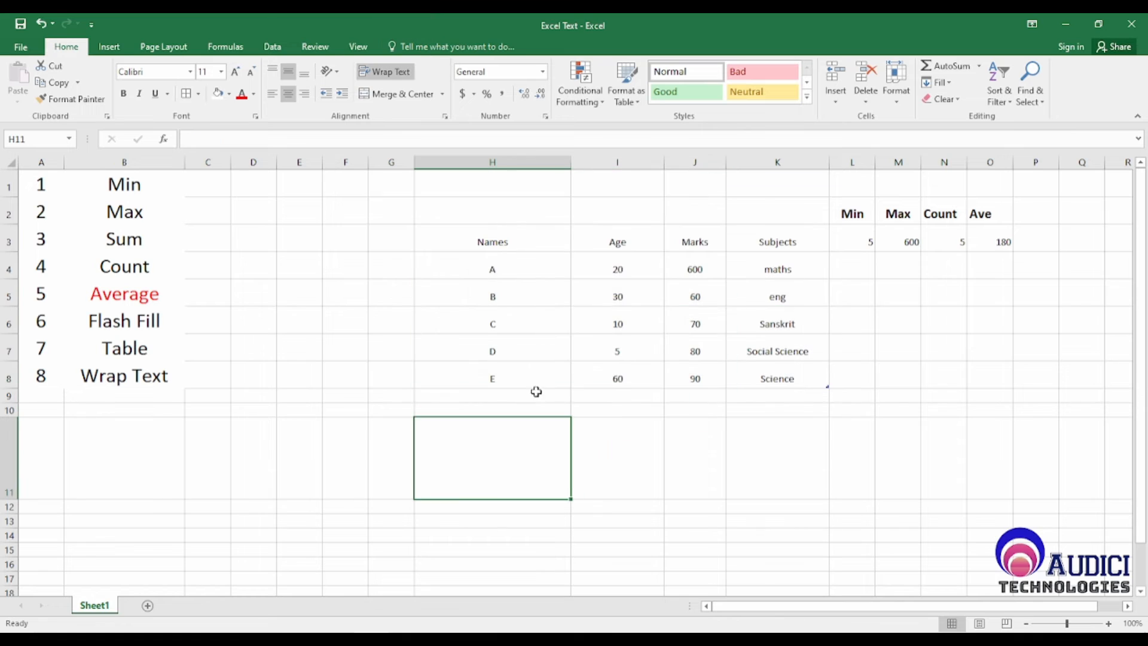
Step: Clear the single-letter entries from H4:H8 in the Names column and return to H4
drag(521, 266, 530, 378)
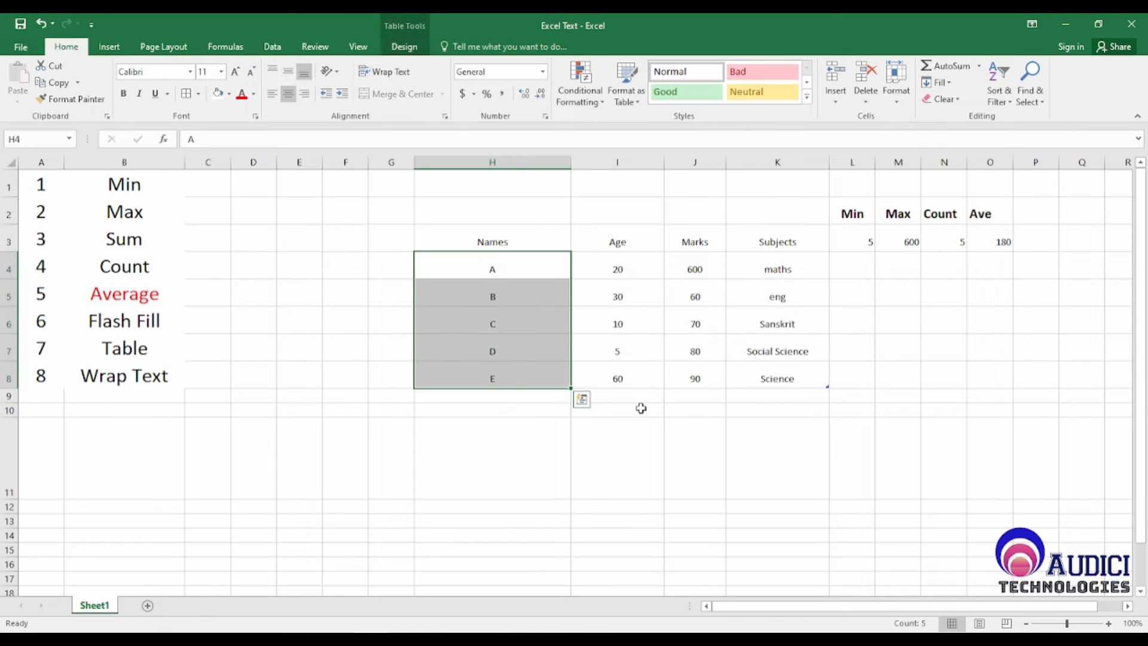
key(Delete)
key(Left)
key(Right)
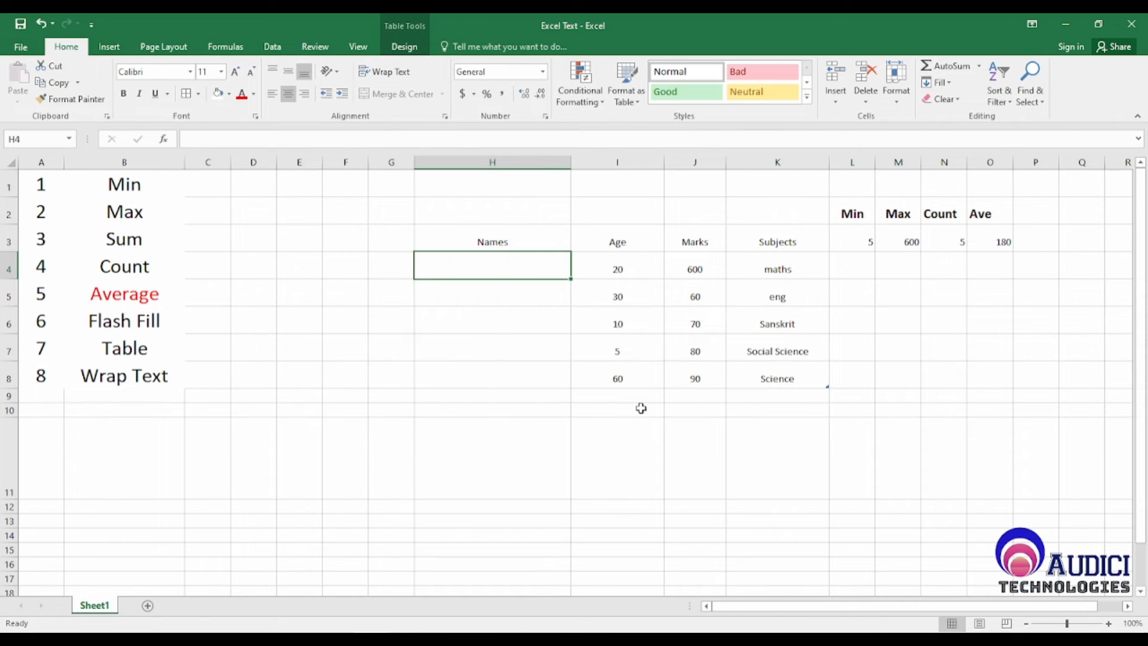
Step: Enter a person's full name, first and last, in each of the cells H4, H5 and H6 of the Names column
text(Amit Arya)
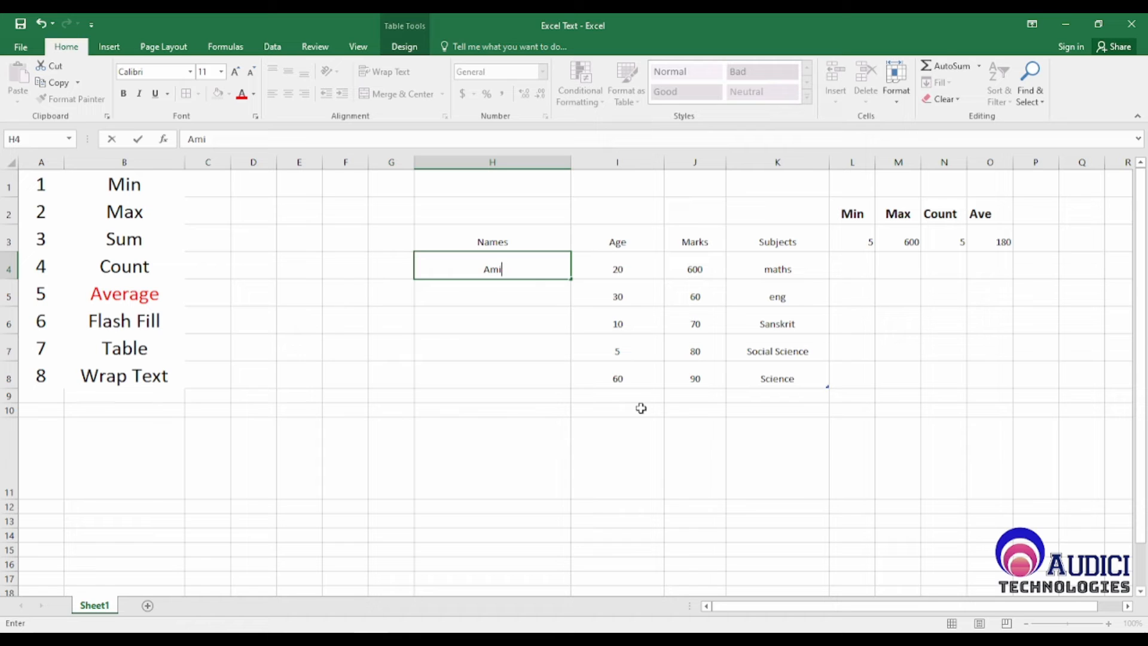
key(Return)
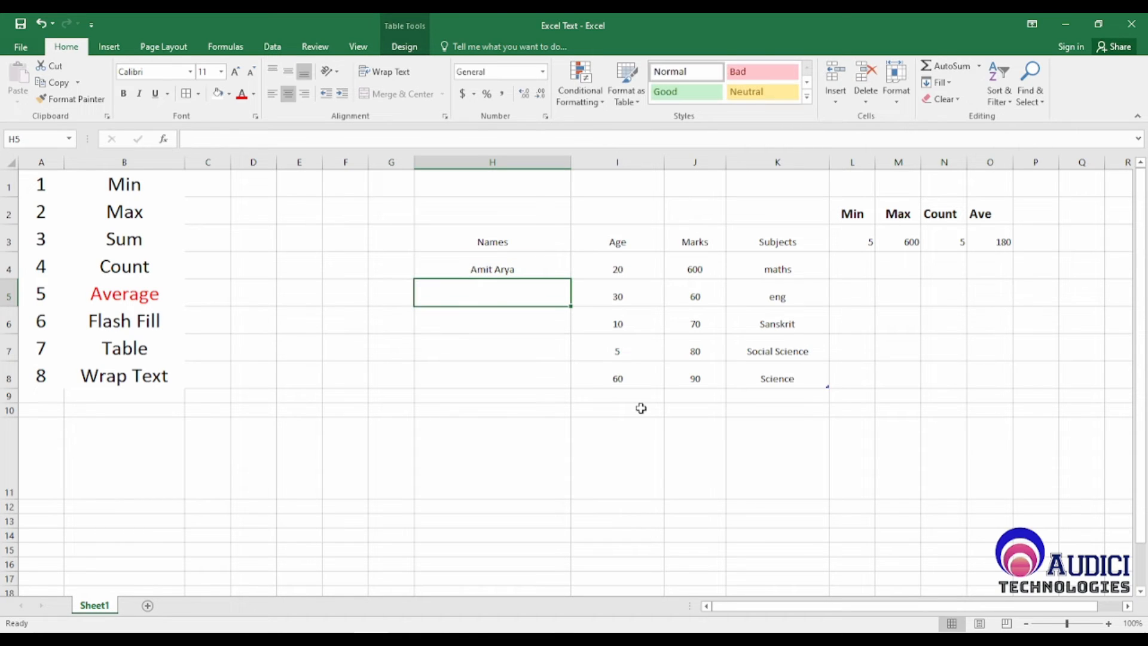
text(Naveen Singh)
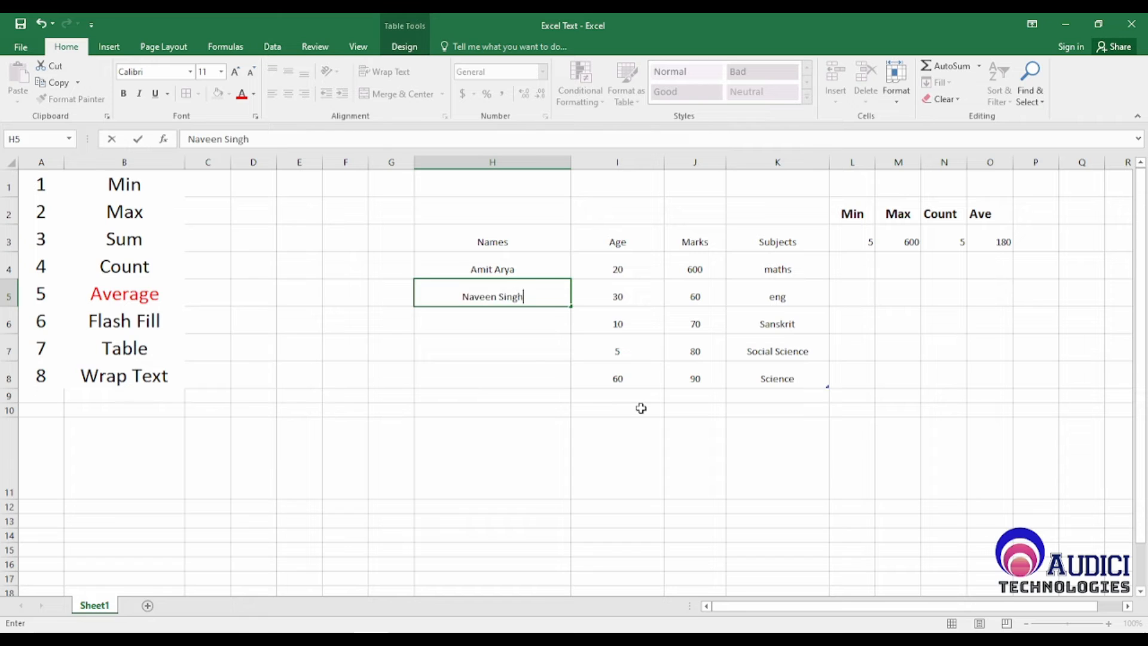
key(Return)
text(Sangeeta)
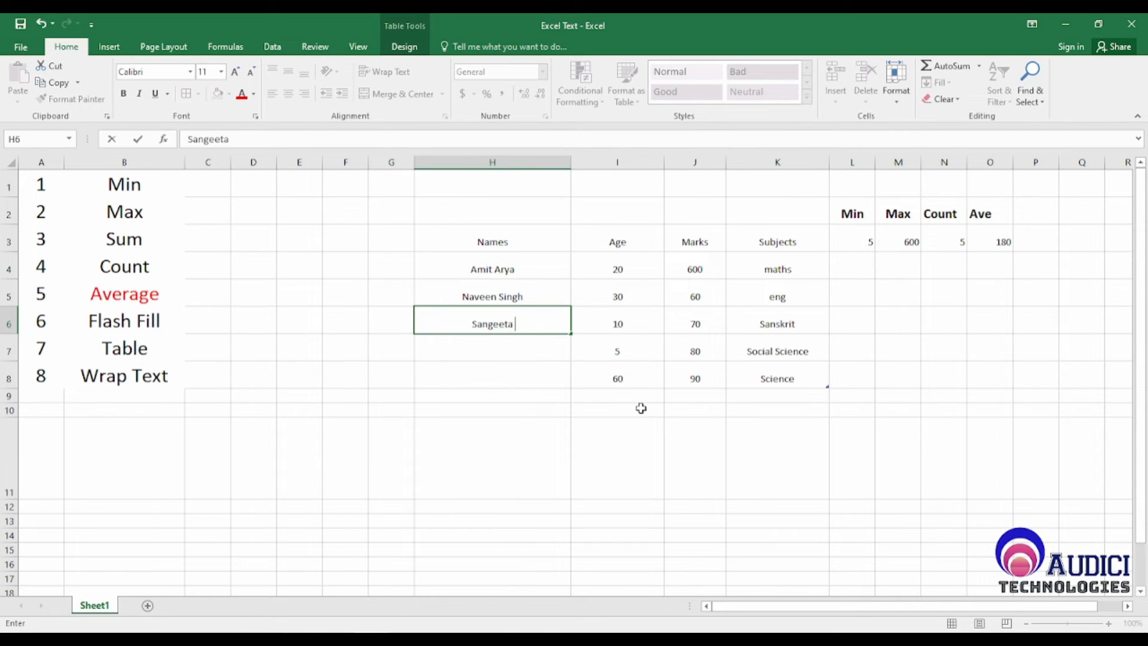
text( Rawat)
key(Return)
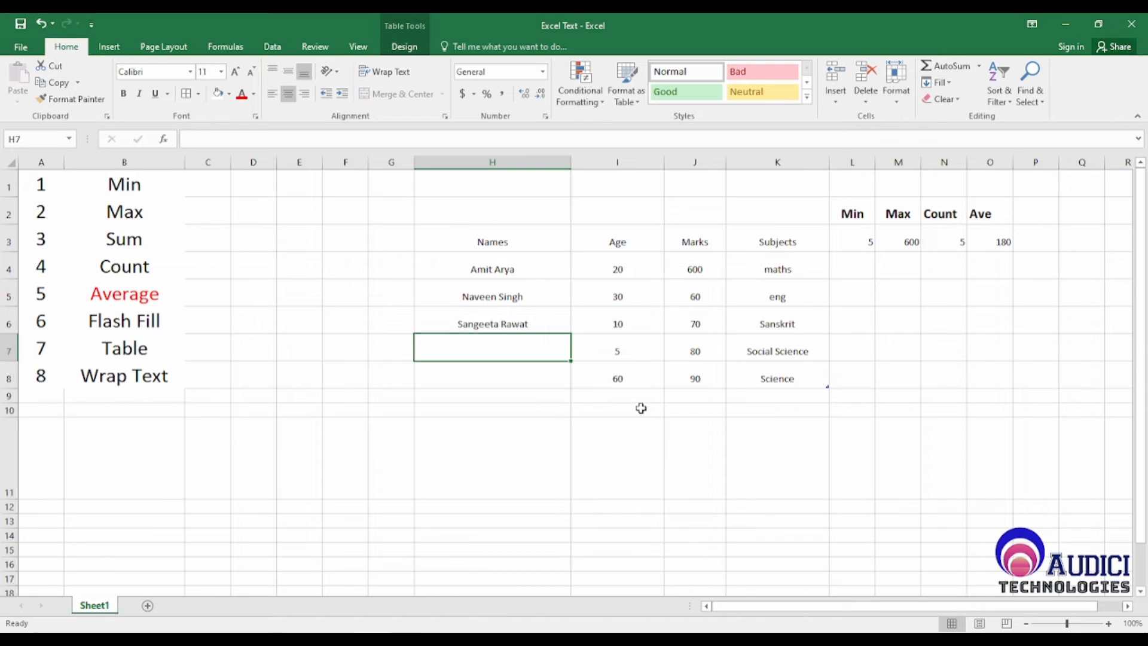
Step: Enter a person's full name in each of the last two Names cells, H7 and H8
text(Arjun )
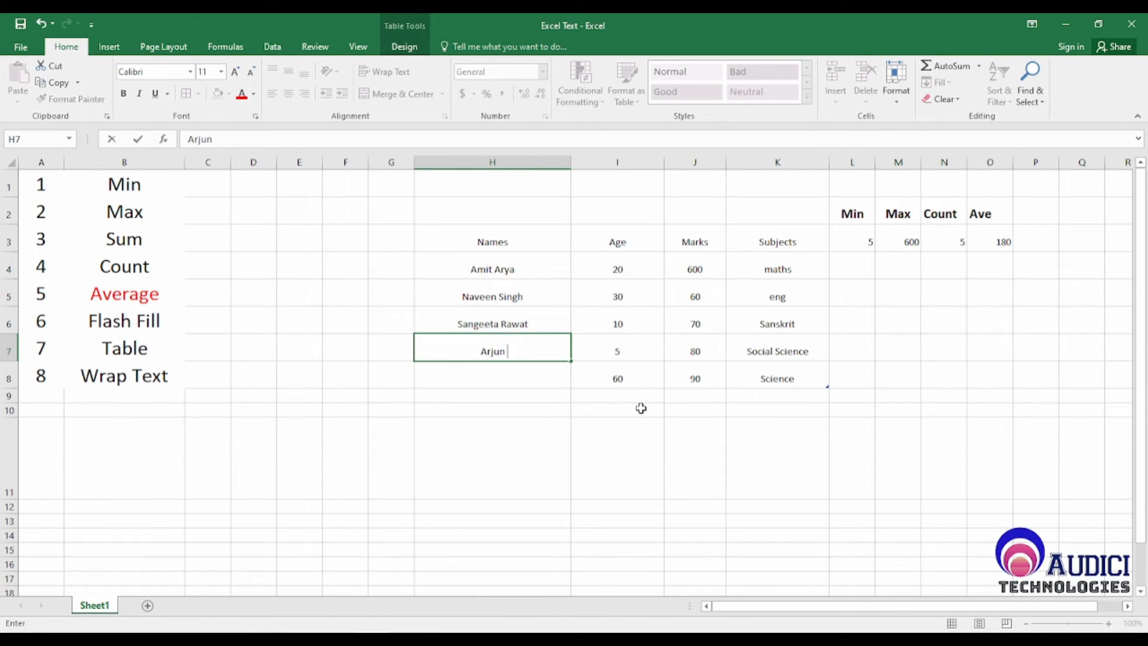
text(Singh)
key(Return)
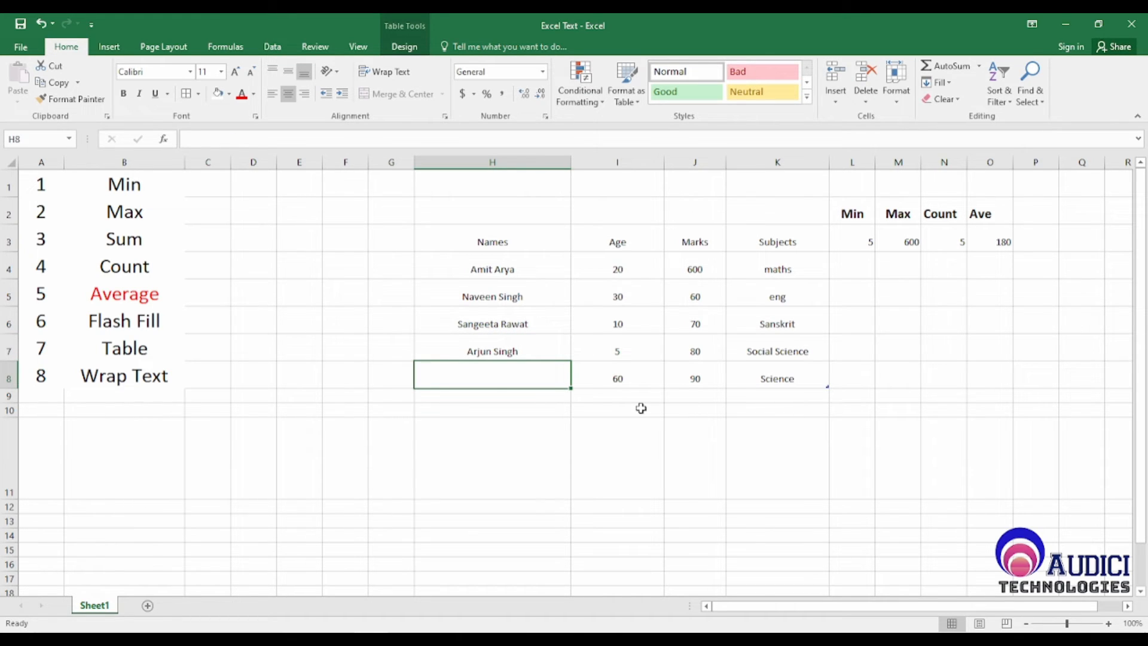
text(Priyank)
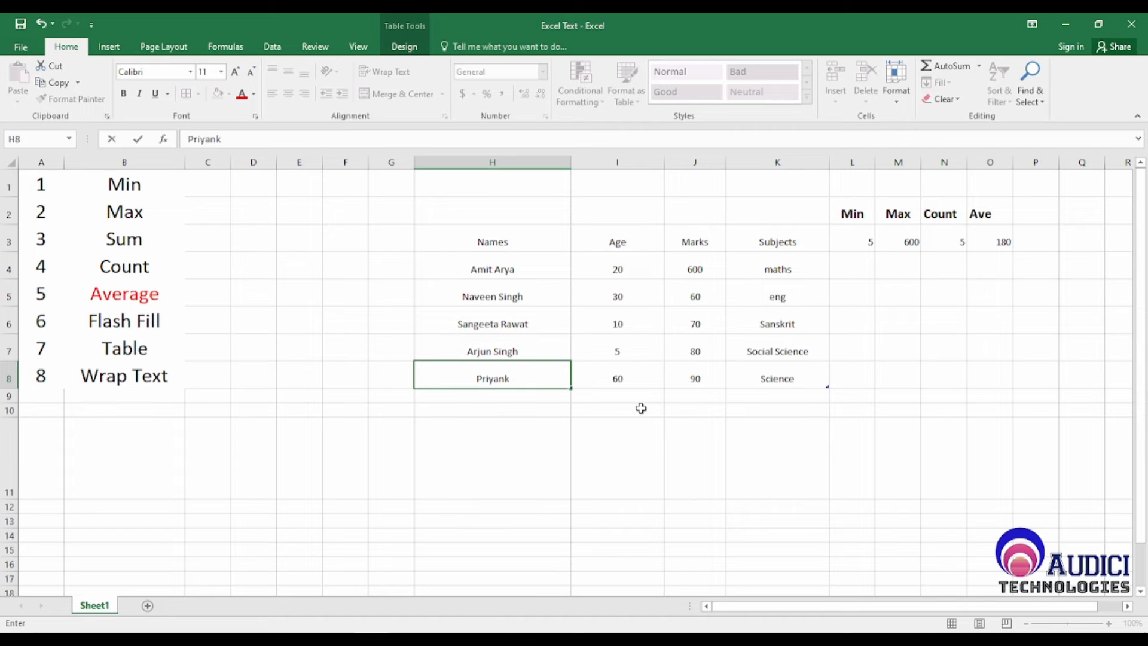
text( Raghav)
key(Return)
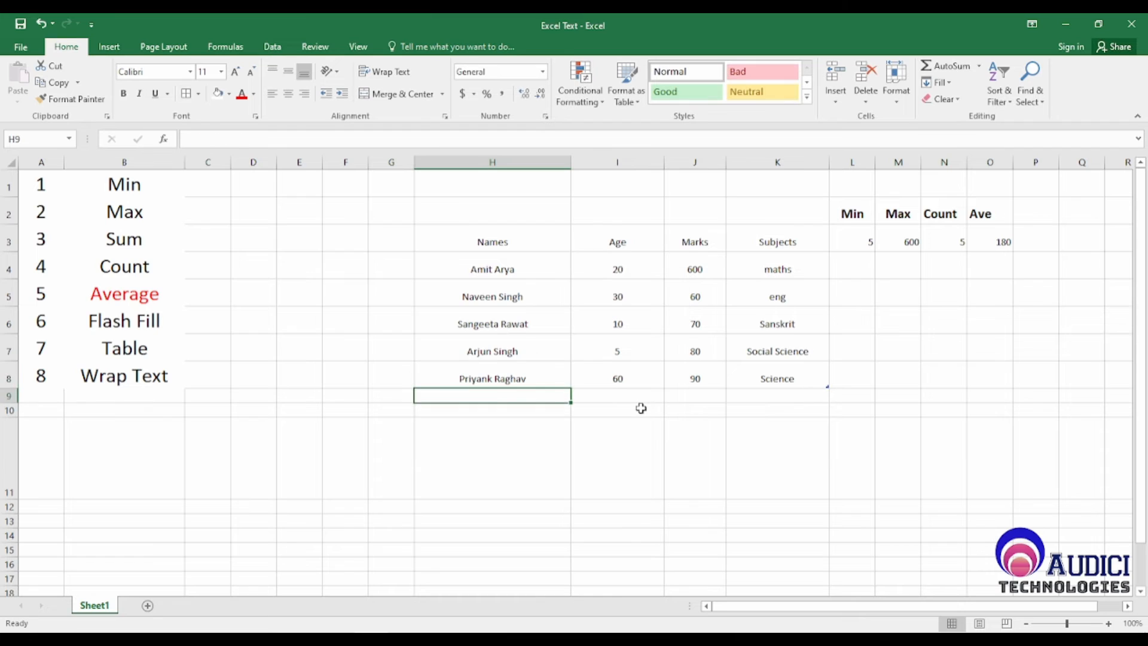
Step: Select H4:H8 in the Names column to look over the full names
key(Up)
key(Up)
key(Up)
key(Up)
key(Up)
key(Up)
key(Down)
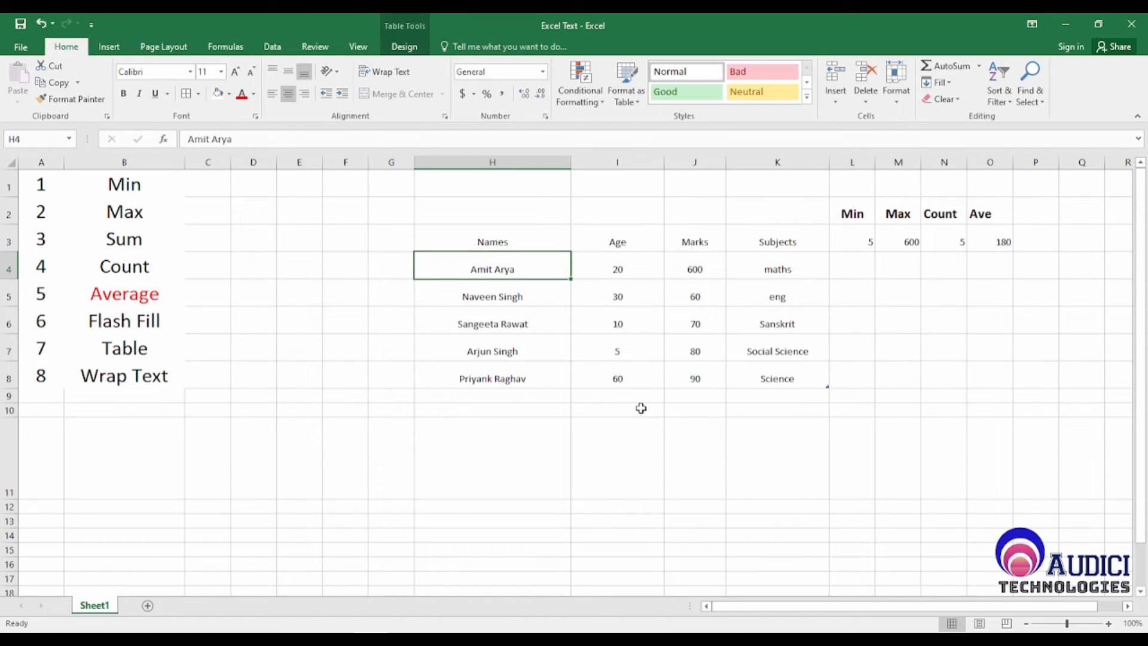
key(shift+Down)
key(shift+Down)
key(shift+Down)
key(shift+Down)
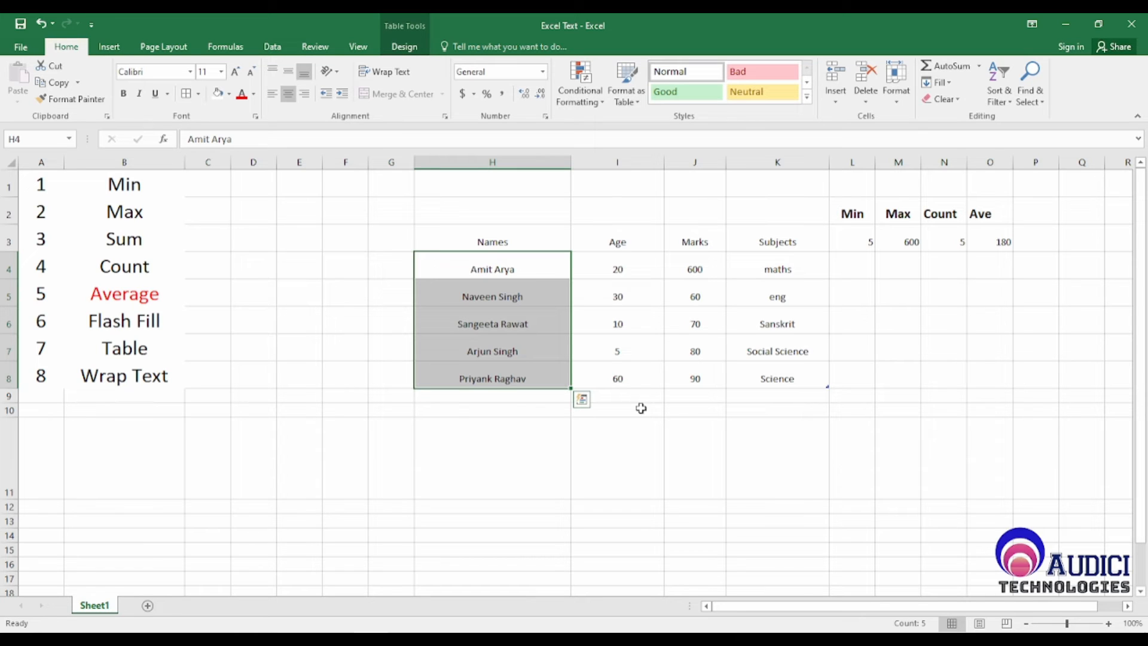
key(Right)
key(Right)
key(Right)
key(Left)
key(Left)
key(Left)
key(Left)
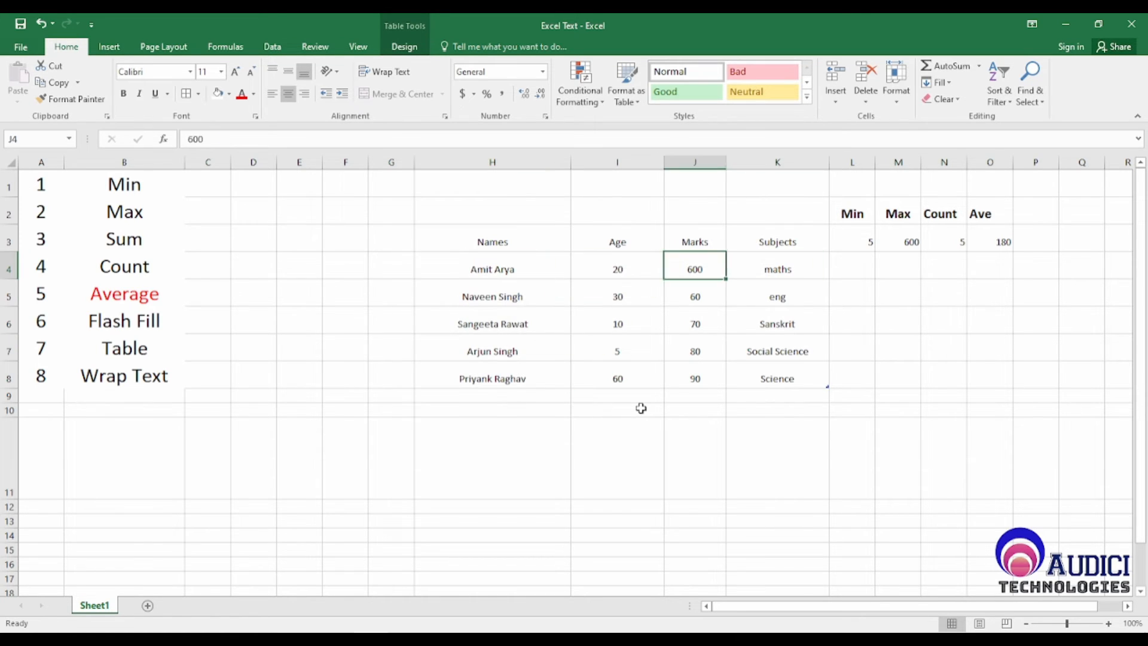
key(Right)
key(Down)
key(Down)
key(Down)
key(Down)
key(Down)
key(Down)
key(Down)
key(Down)
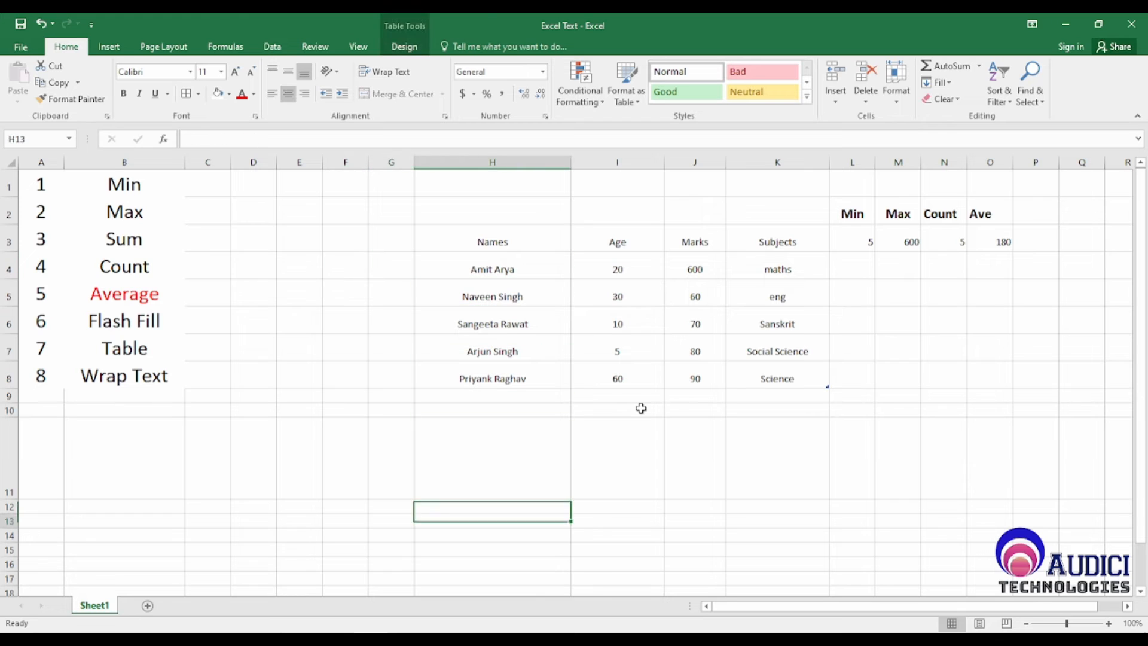
key(Up)
key(Up)
key(Up)
key(Right)
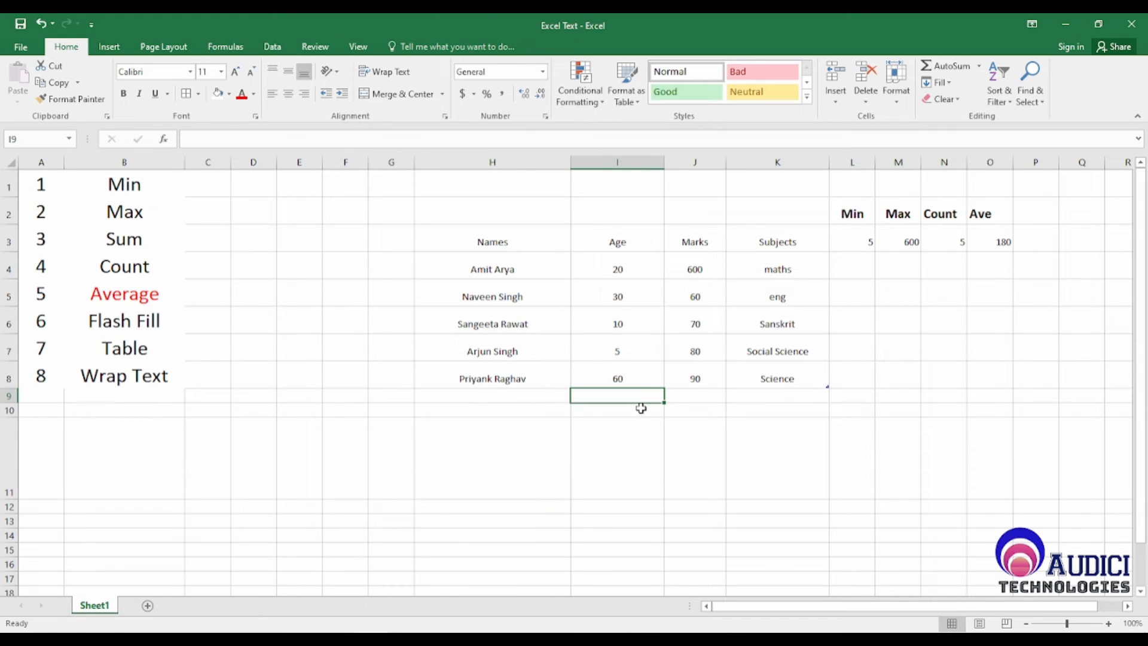
key(Down)
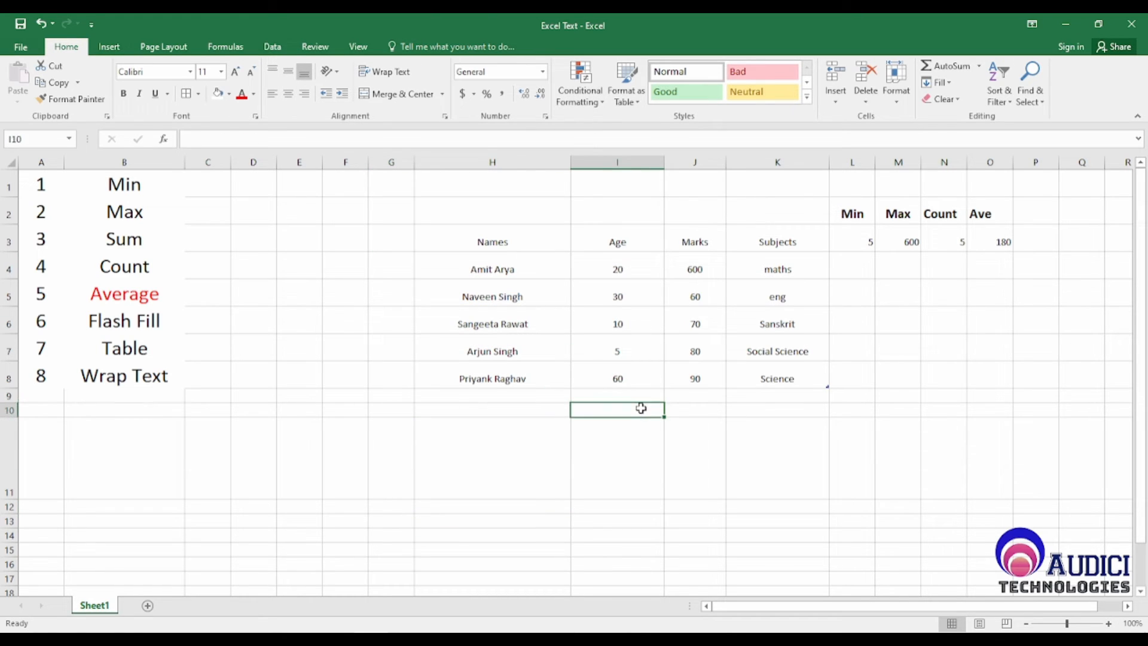
Step: Clear the contents of columns L to O, which hold the Min, Max, Count and Ave results
click(850, 164)
key(shift+Right)
key(shift+Right)
key(shift+Right)
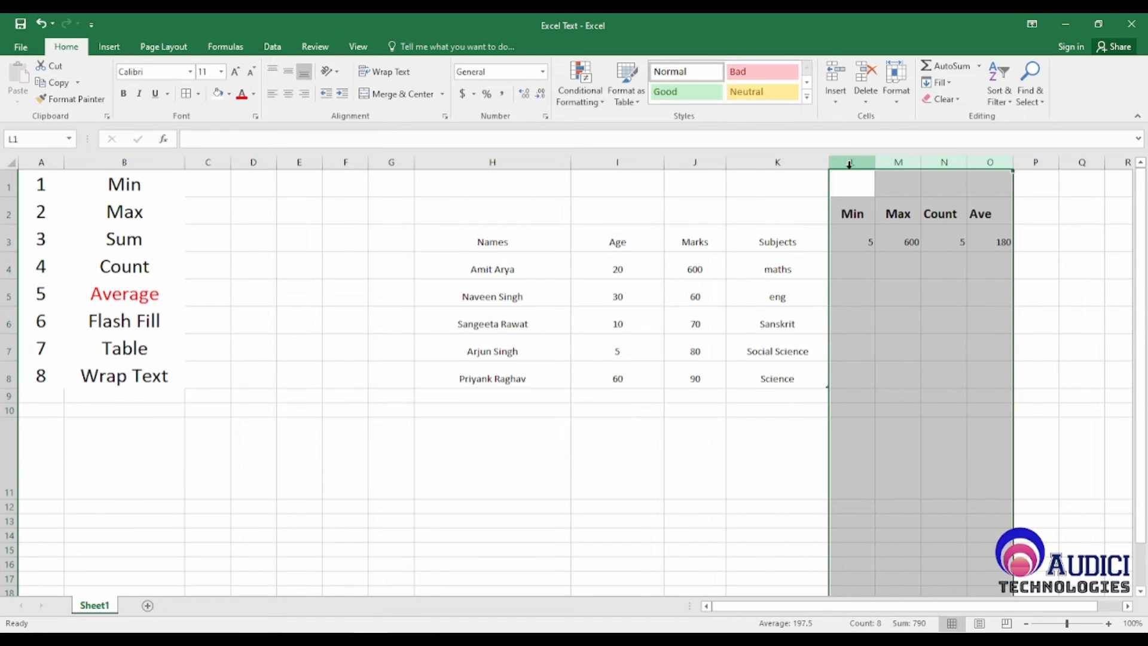
key(Delete)
Step: Add the headers "Fist Name" in L3 and "Second Name" in M3 beside the Subjects column
key(Left)
key(Down)
key(Down)
key(Right)
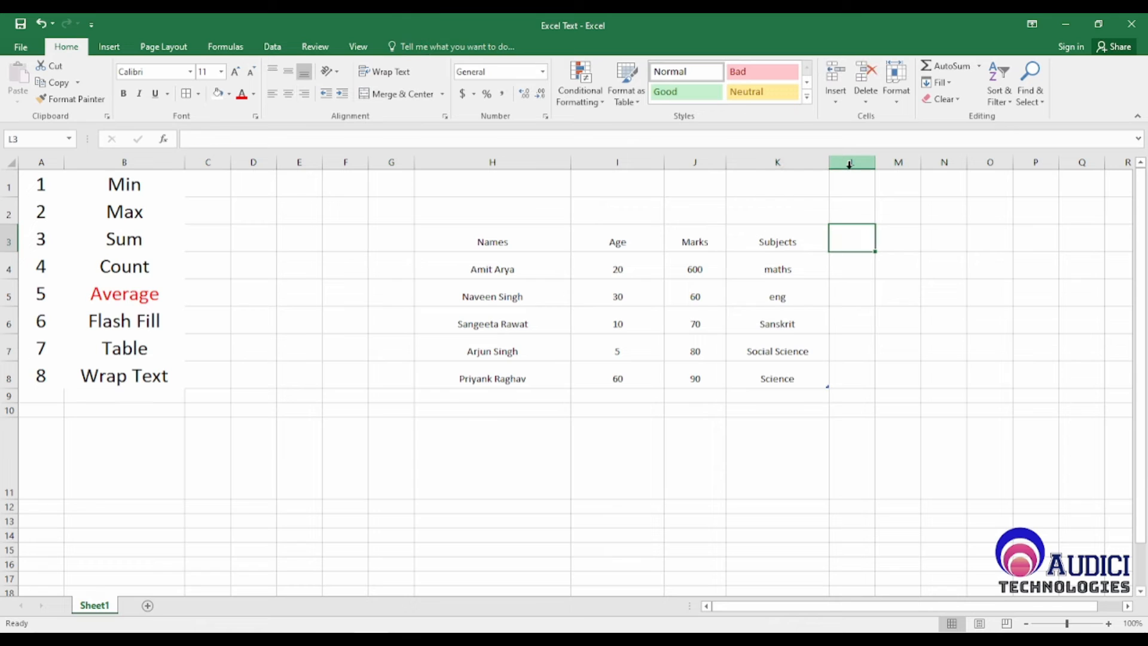
text(Fist Name)
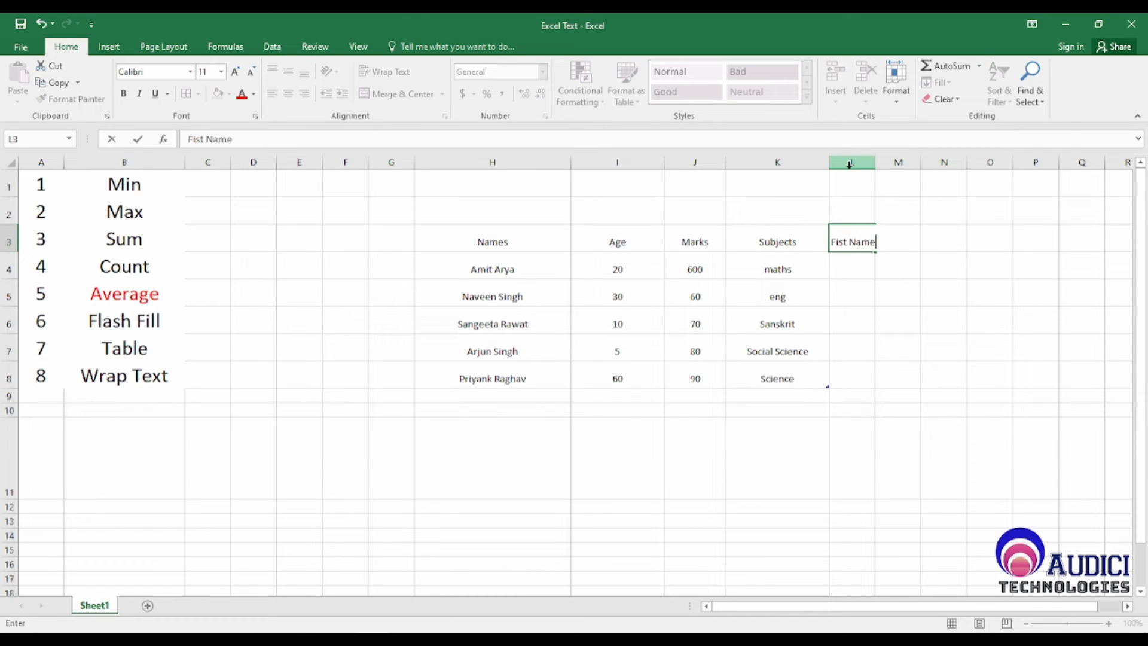
key(Return)
key(Up)
key(Right)
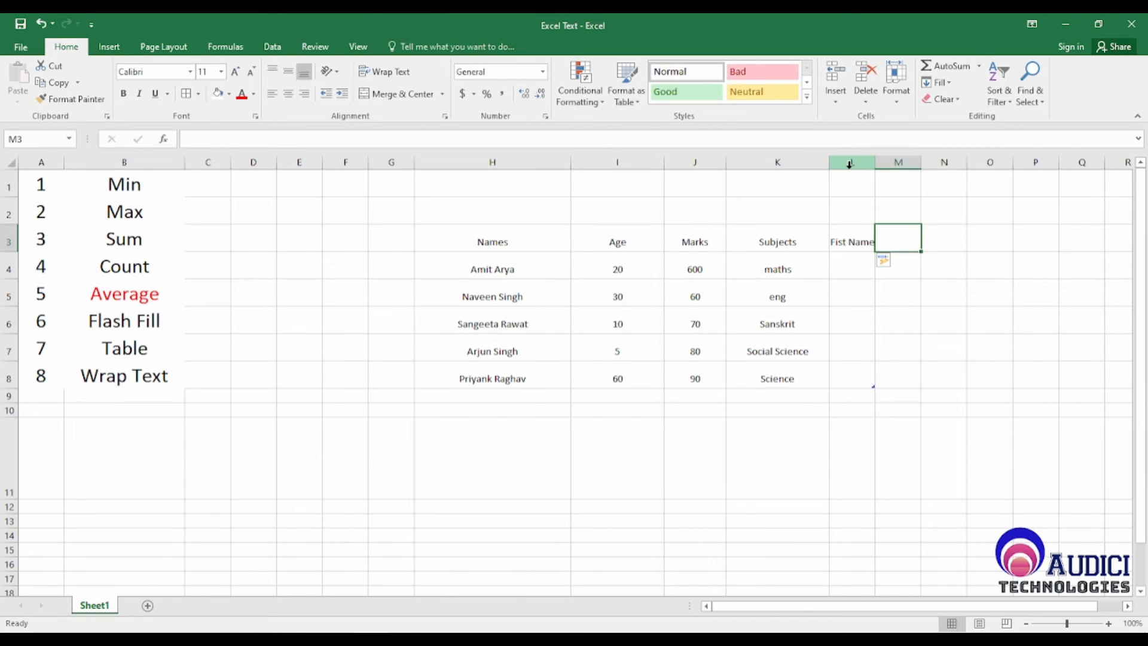
text(Seco)
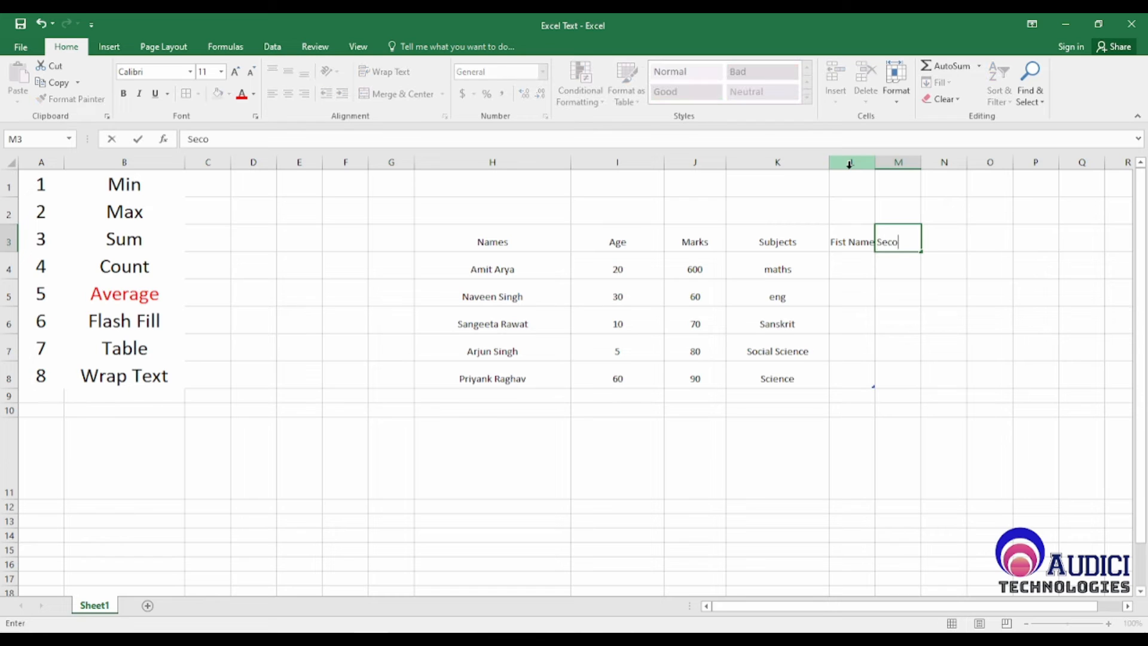
text(nd Name)
key(Return)
Step: Correct the header in L3 to "First Name"
key(Up)
key(Left)
key(F2)
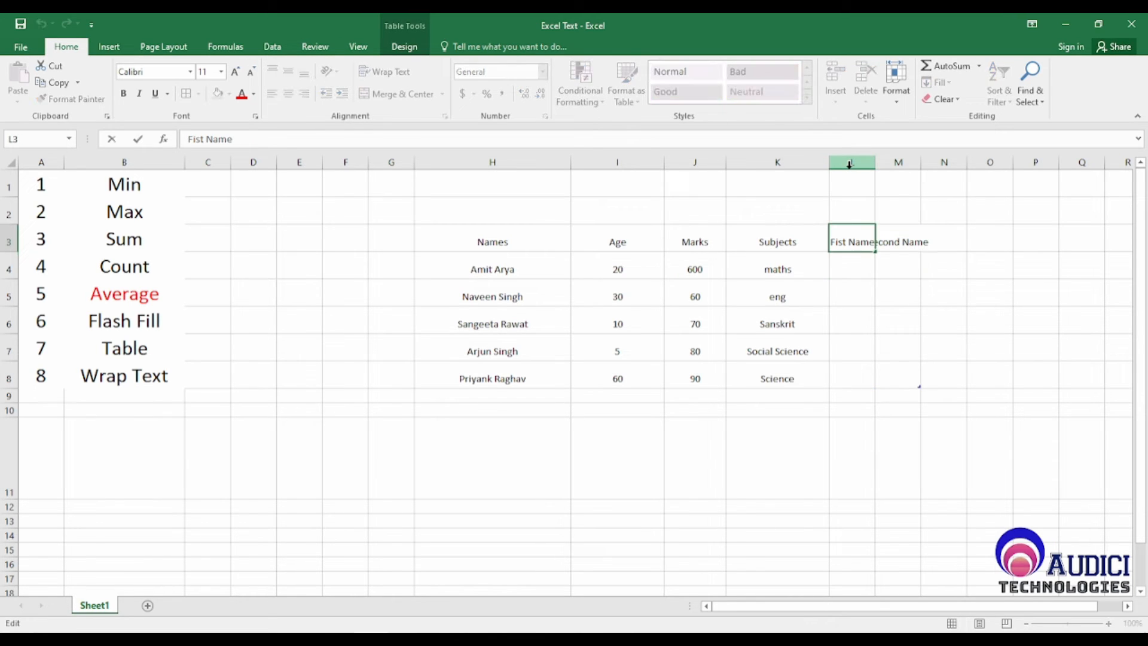
key(Left)
key(Left)
key(Left)
key(Left)
key(Left)
key(Left)
key(Left)
text(r)
key(Return)
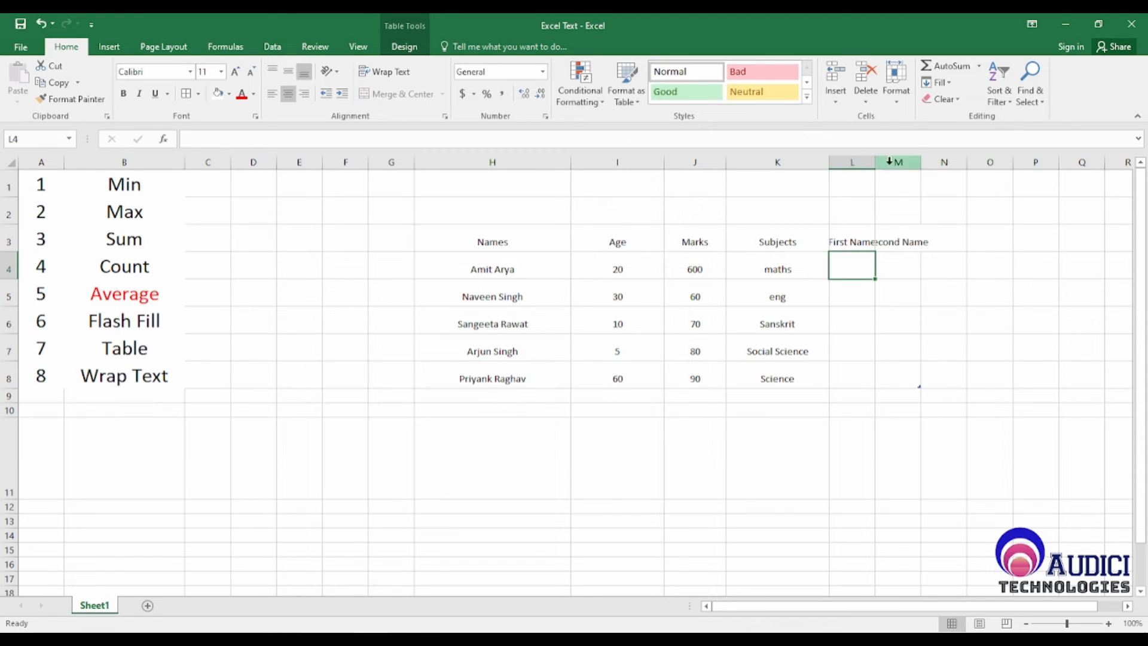
Step: Widen columns L and M to fit the First Name and Second Name headers, and return to L4
drag(875, 162, 919, 162)
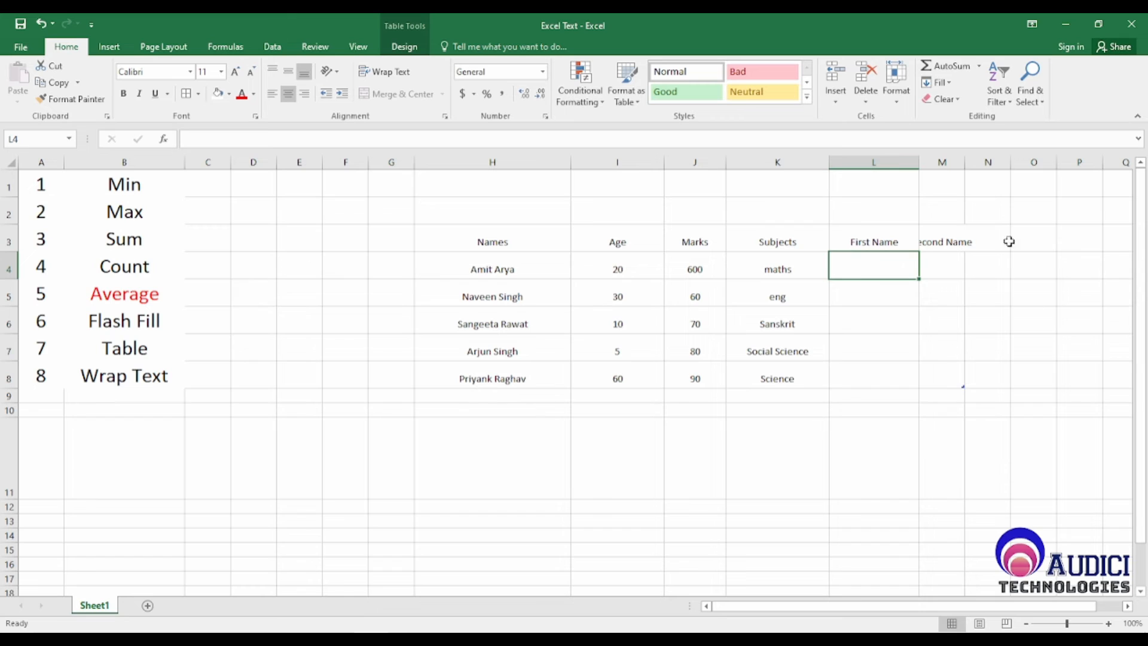
drag(964, 163, 1018, 162)
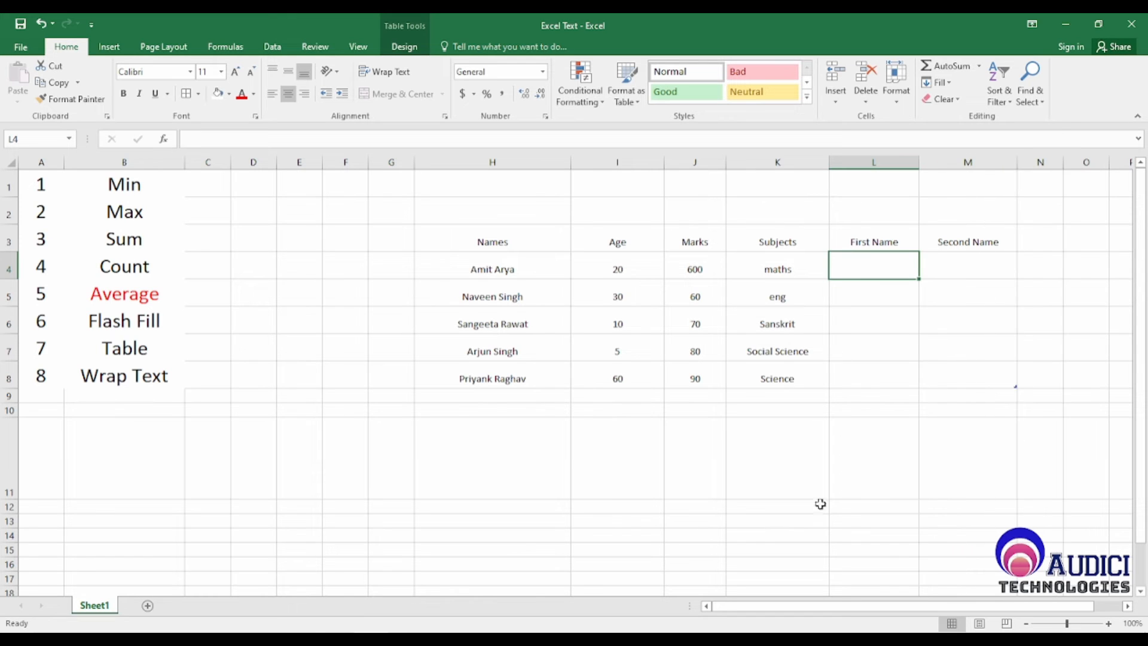
click(897, 374)
click(866, 273)
Step: Review the full names in H4:H8 that the First Name column will draw from
click(505, 263)
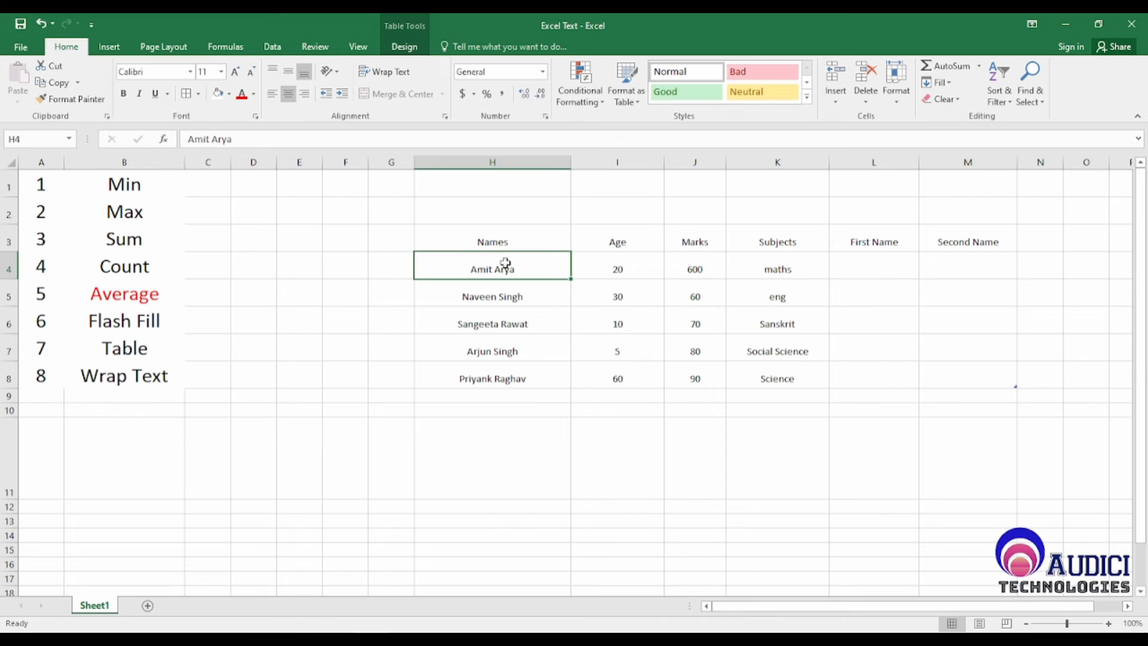
click(517, 380)
drag(529, 268, 533, 372)
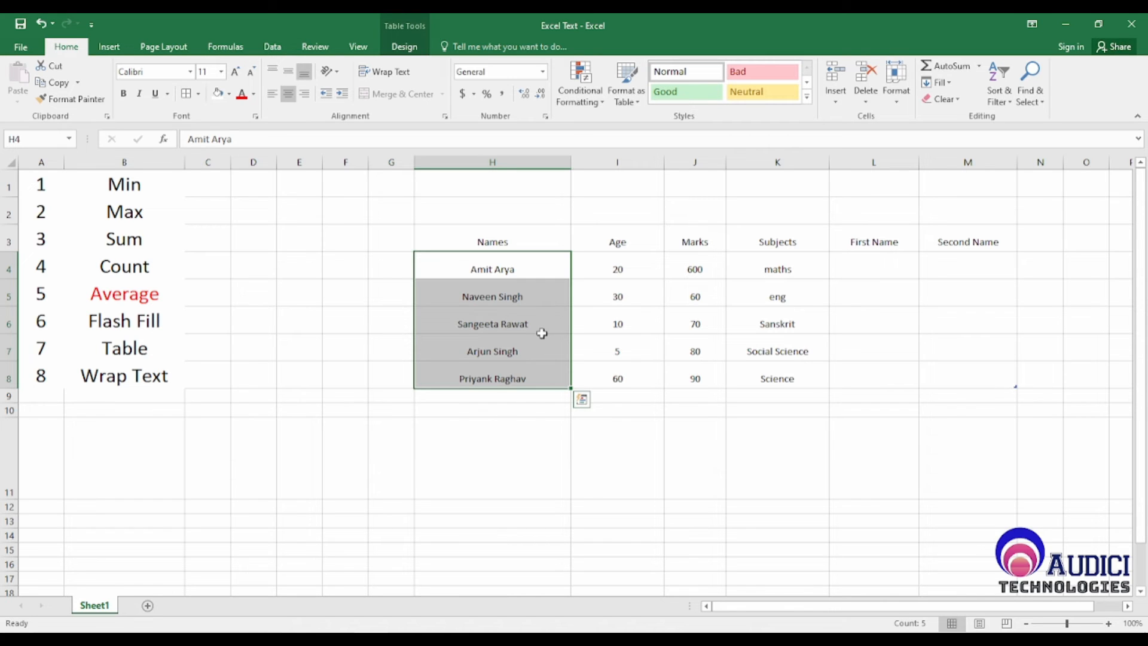
Step: Enter the first name from H4 in L4 and fill L5:L8 with Flash Fill
click(881, 266)
text(Amit)
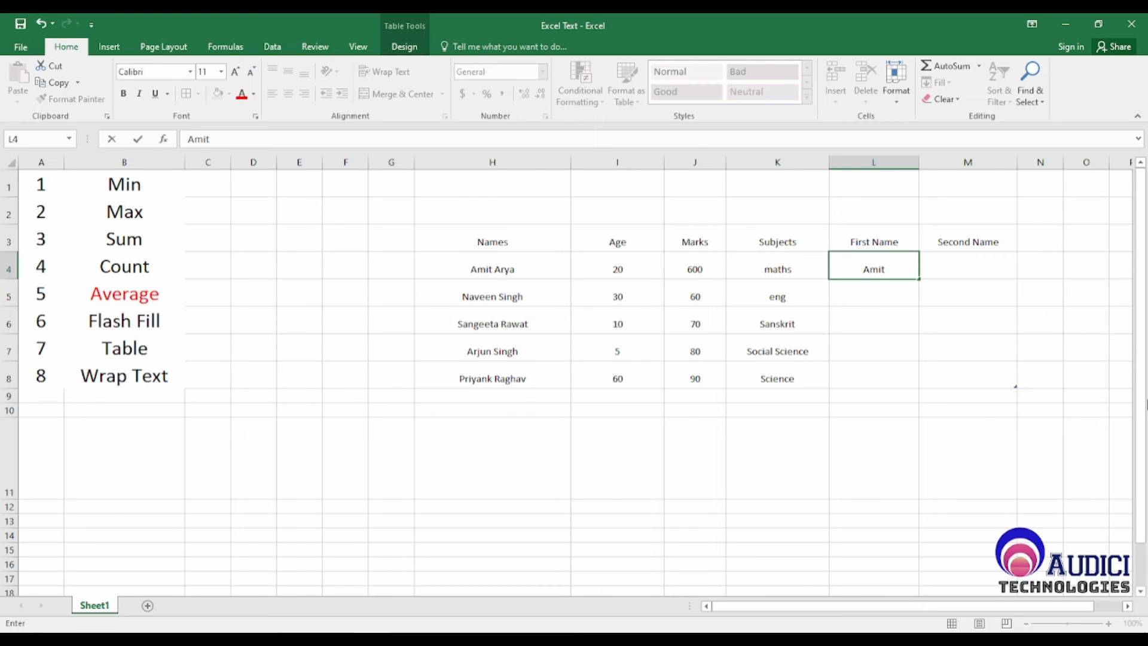
key(Return)
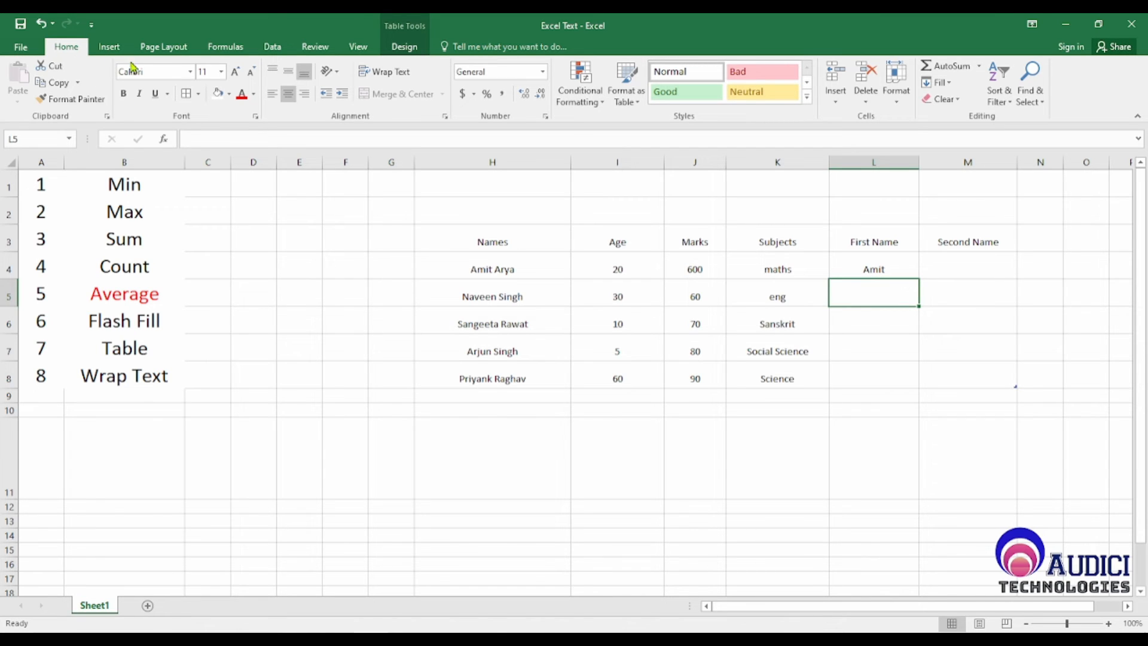
click(272, 47)
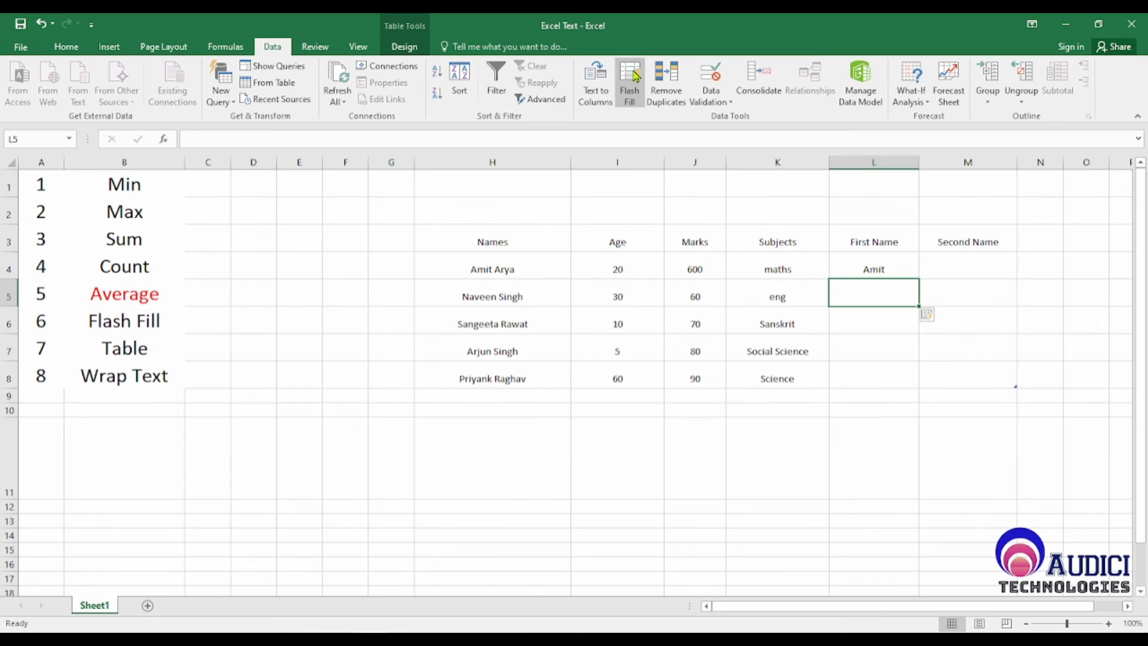
click(636, 75)
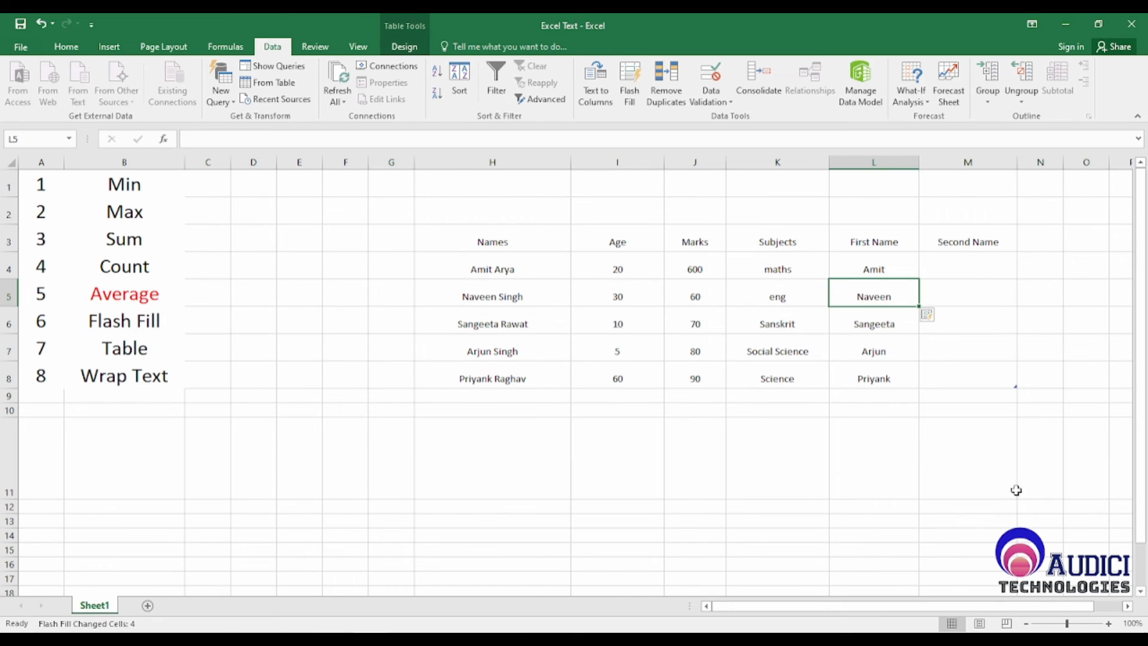
click(867, 452)
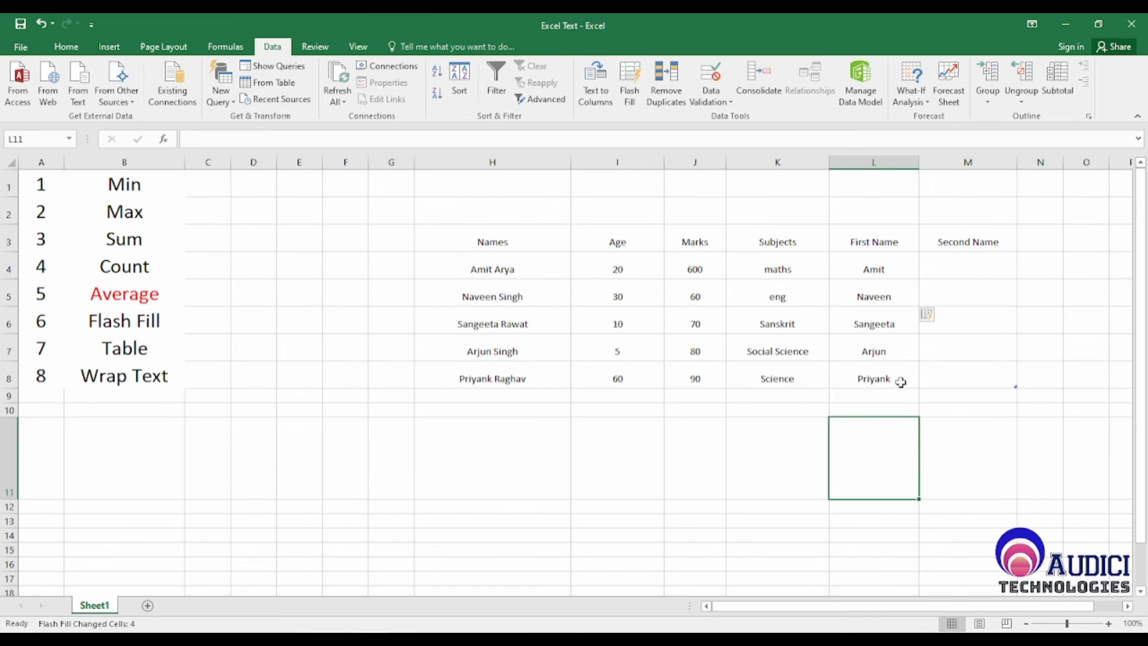
Step: Add the letter "a" to the end of the first name in H8 and select the matching cell L8
click(517, 372)
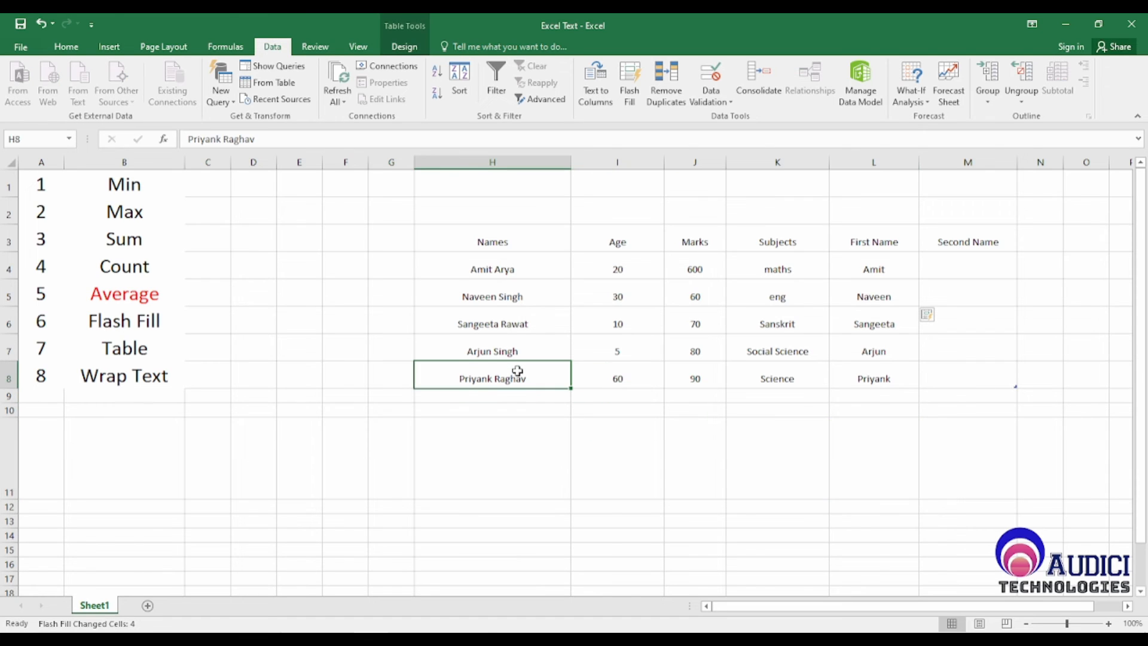
double_click(518, 371)
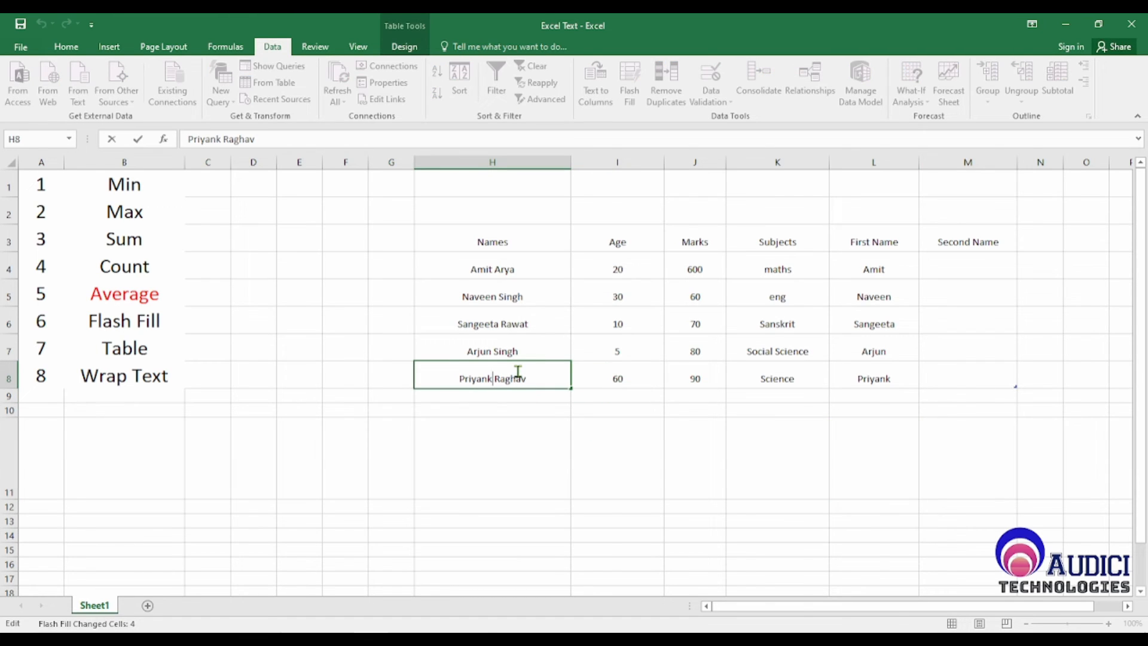
text(a)
key(Return)
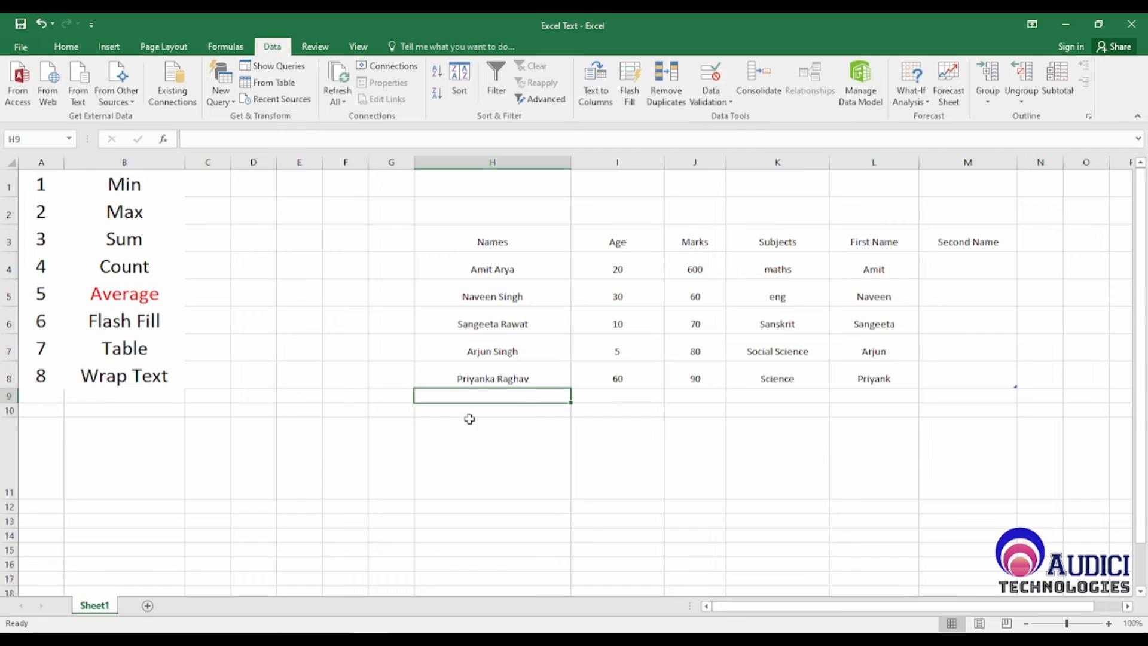
click(901, 378)
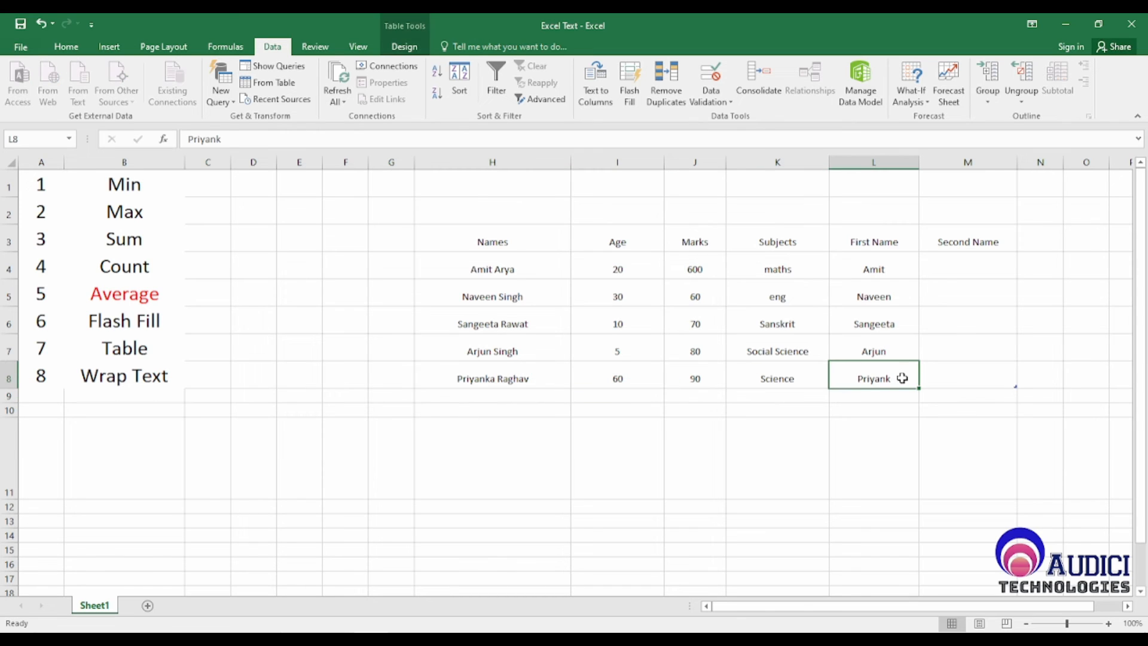
Step: Enter the second name from H4 in M4 and fill M5:M8 with Flash Fill
click(507, 377)
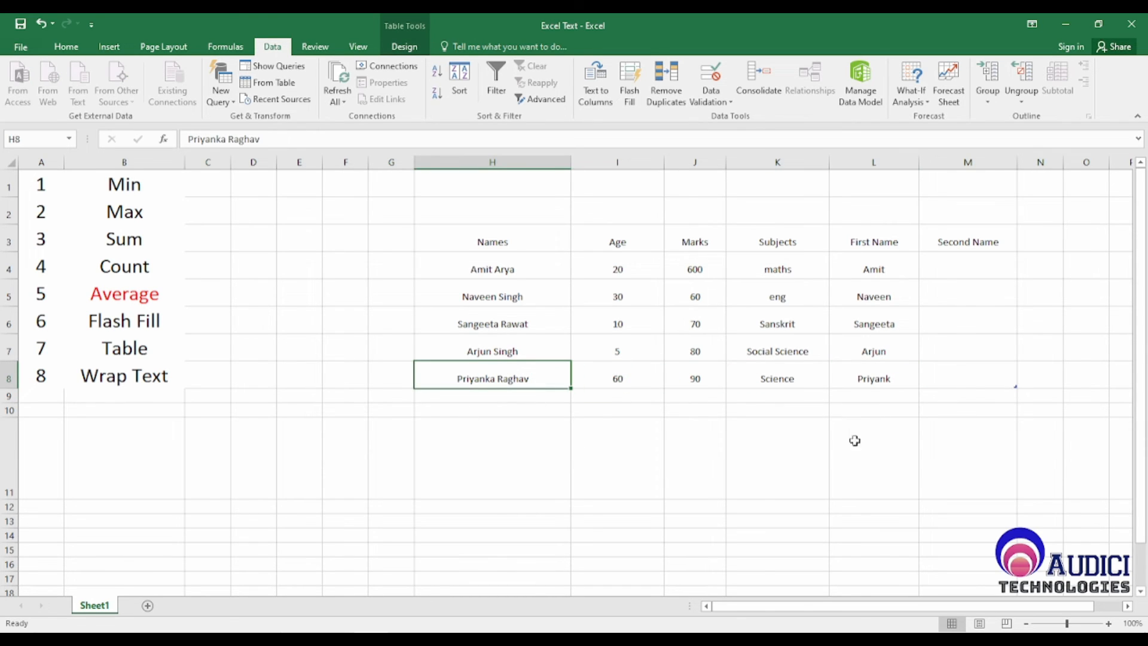
click(883, 377)
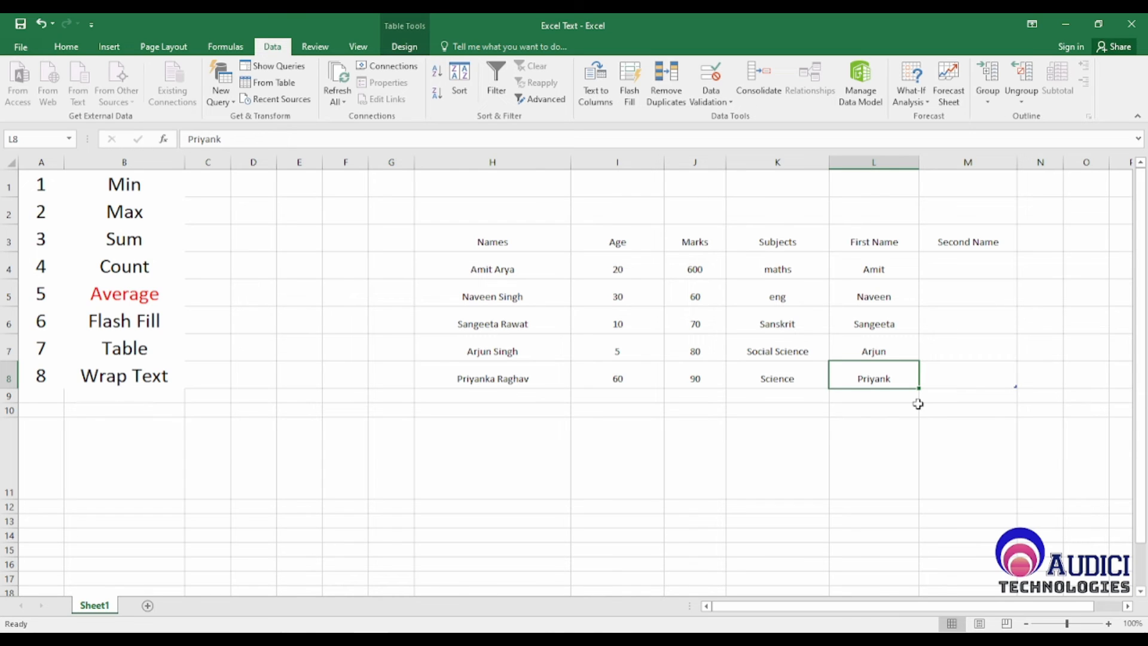
click(953, 264)
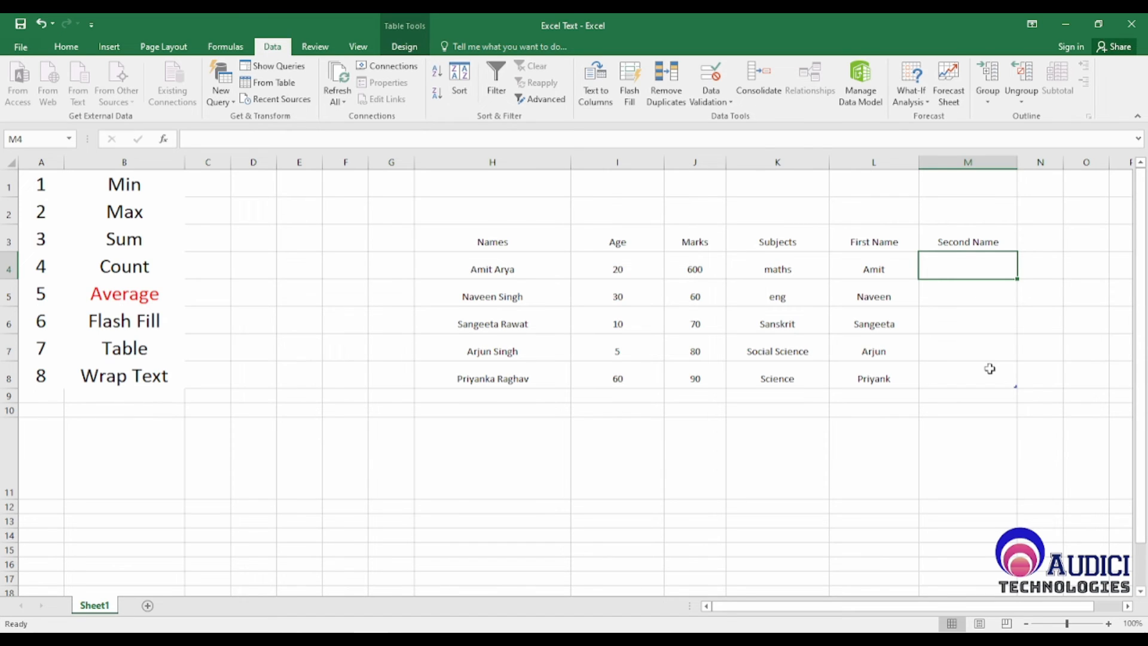
text(Arya)
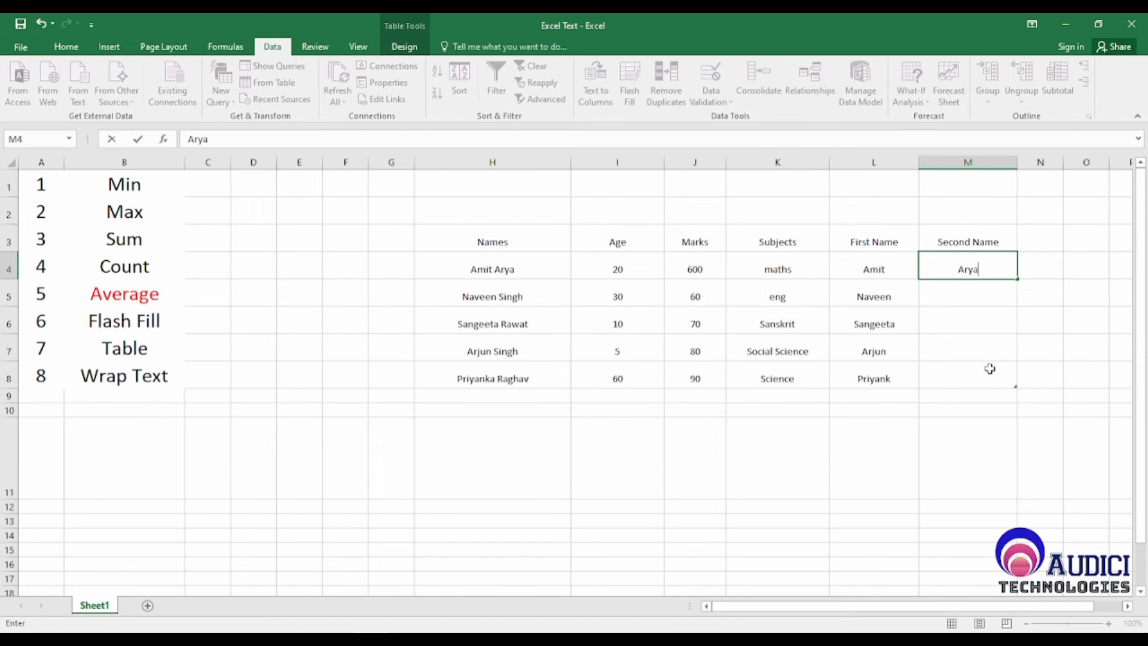
key(Return)
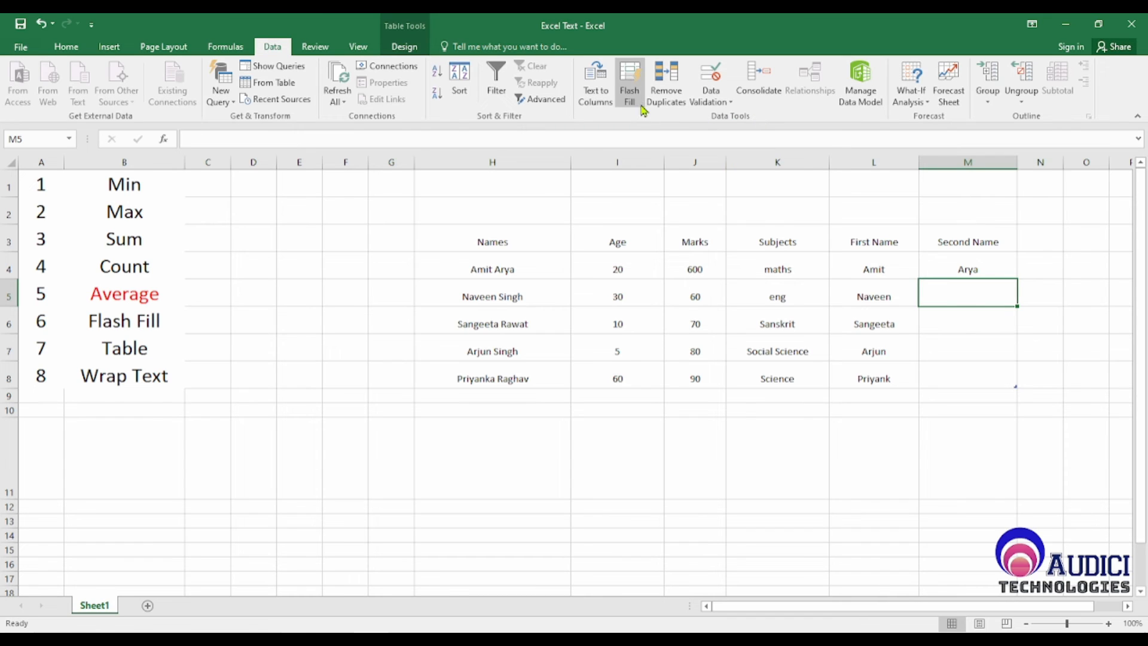
click(630, 83)
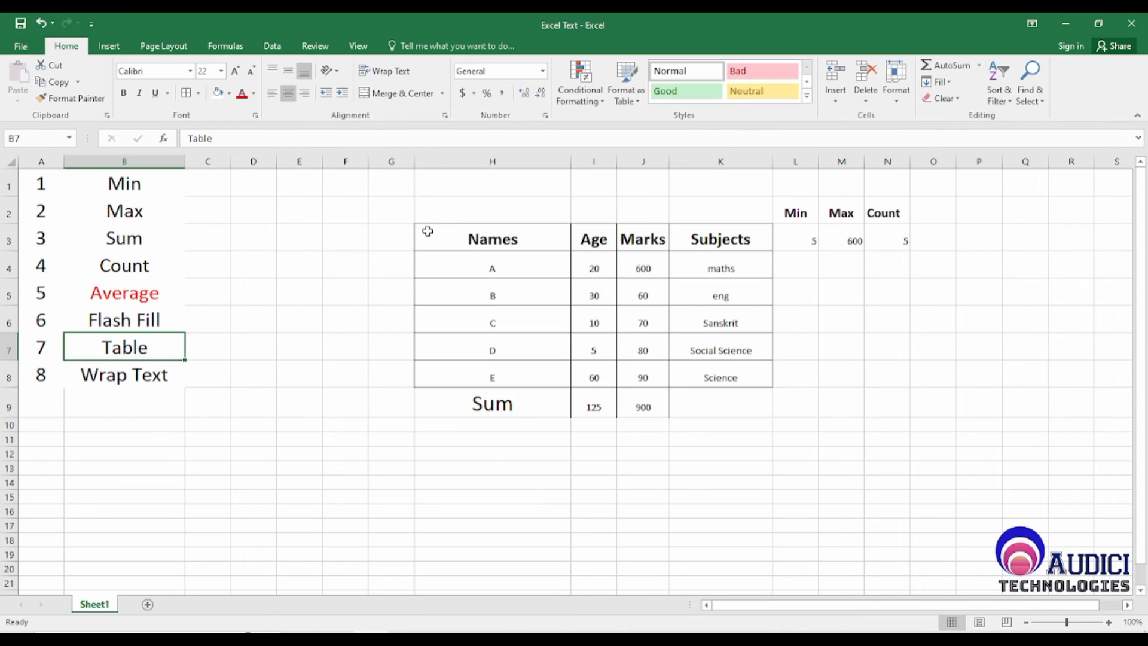
Step: Format H3:K8 as a table with headers in Table Style Light 21 and widen the Age column
drag(485, 239, 712, 376)
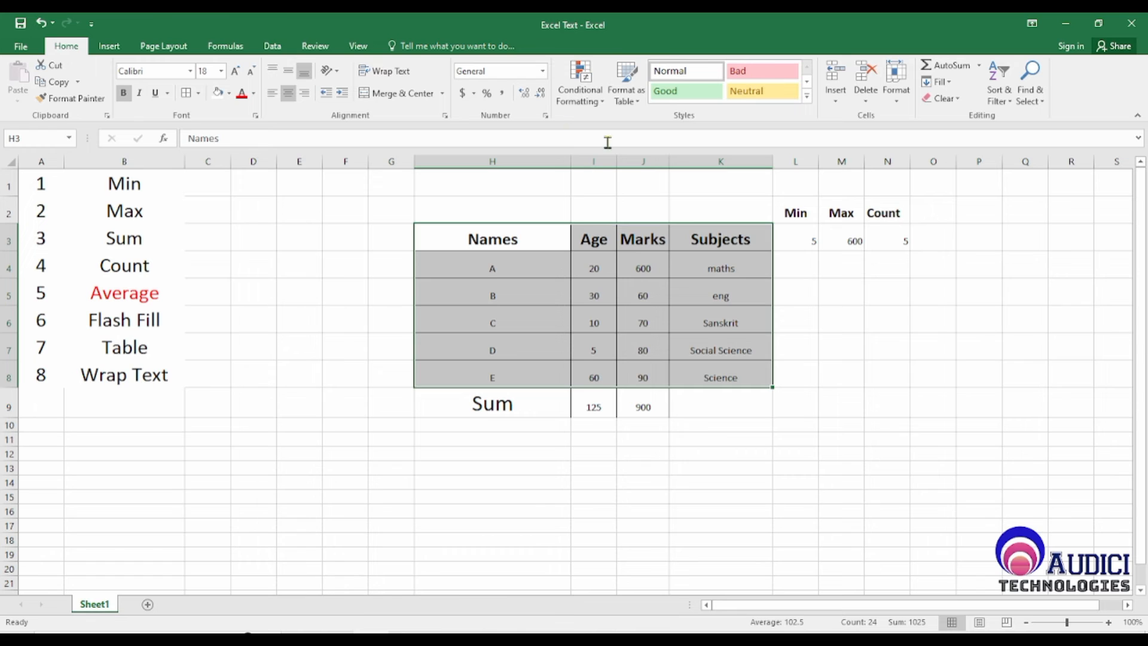
click(637, 99)
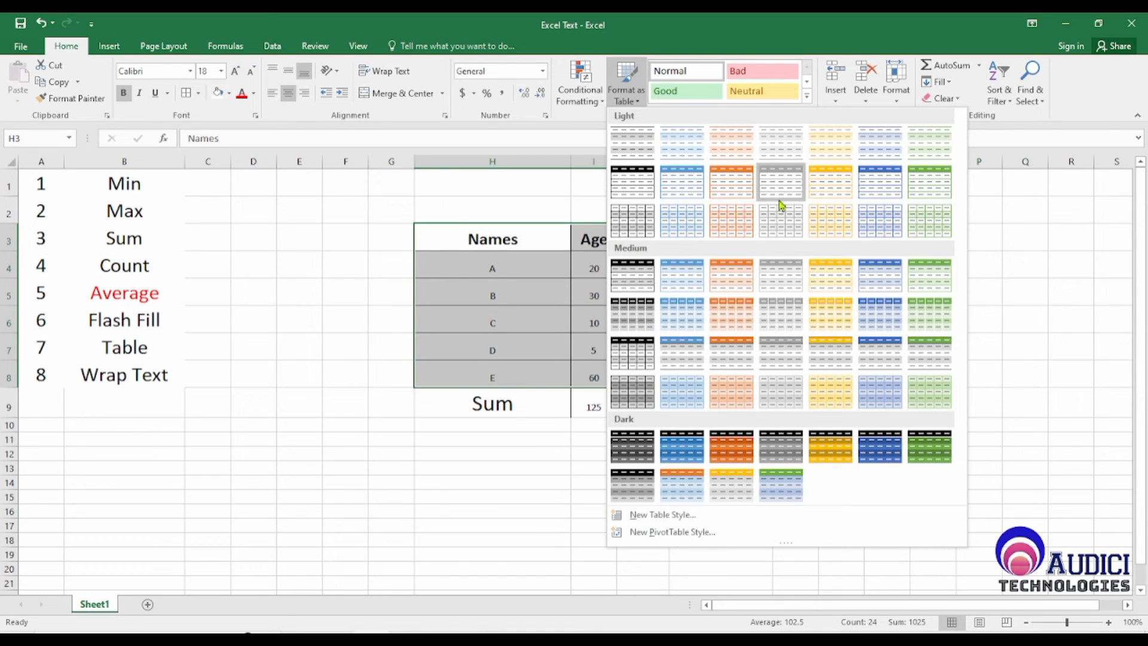
click(941, 223)
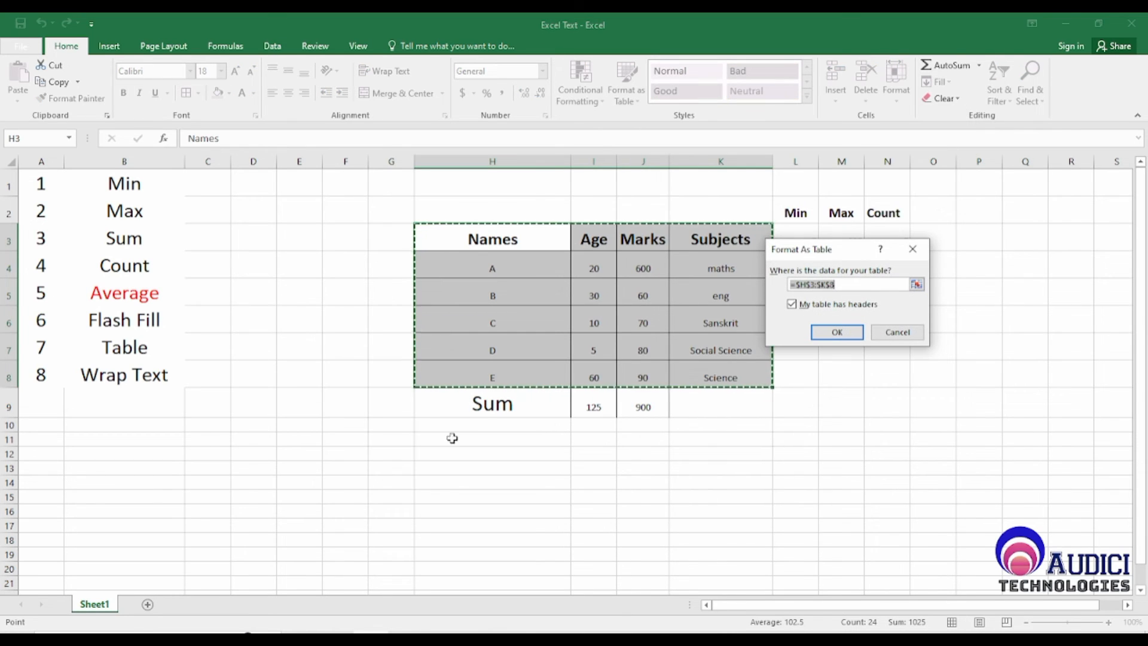
click(839, 332)
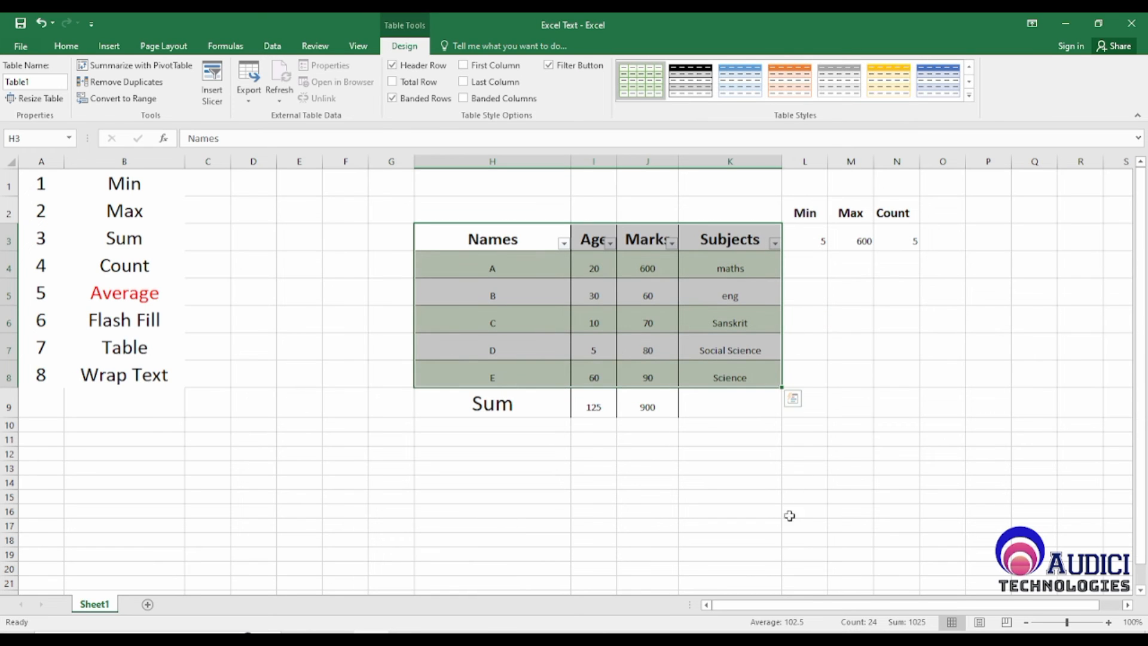
click(790, 516)
drag(622, 162, 664, 163)
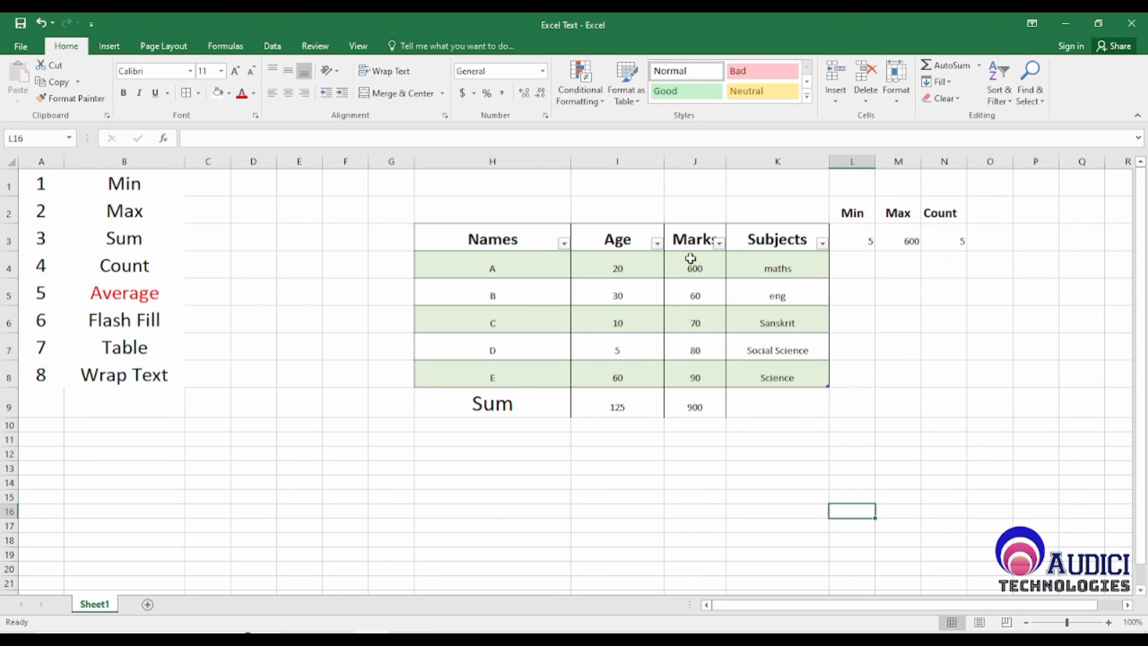
Step: Examine the filter options of the Names header and the extent of the table's header row and data rows
click(563, 243)
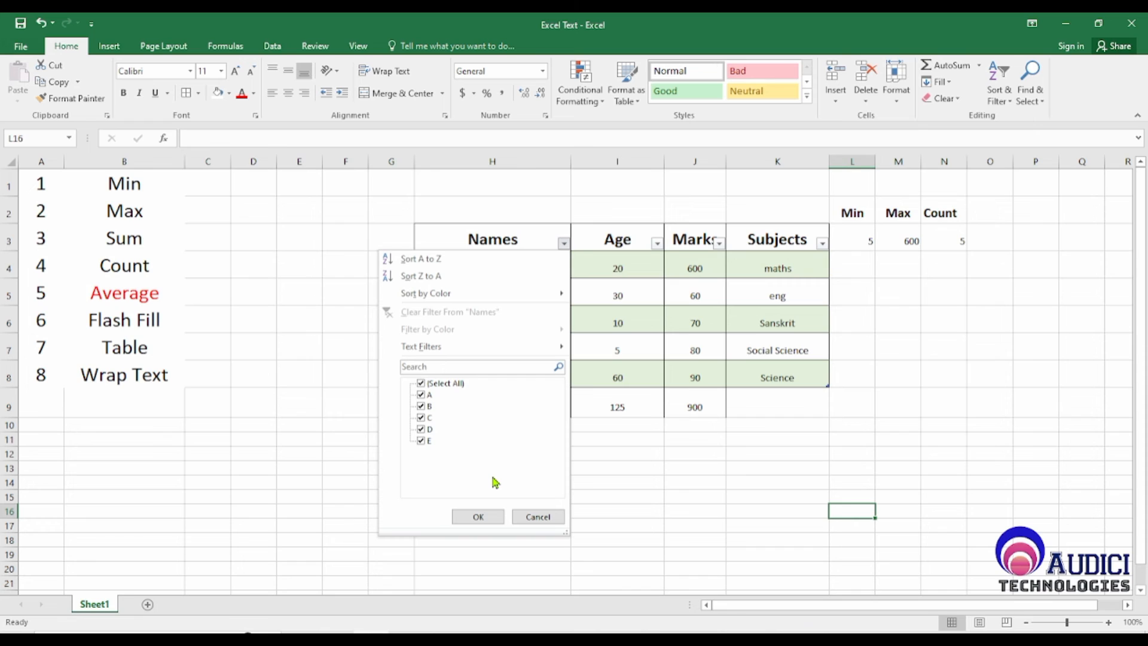
click(532, 518)
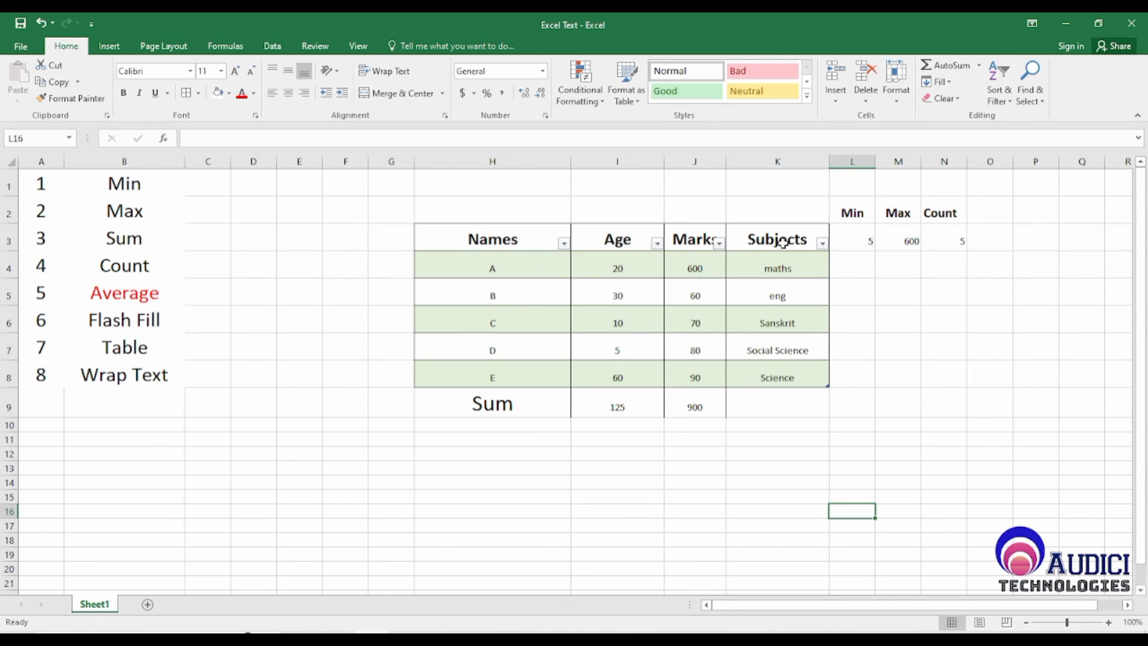
click(419, 238)
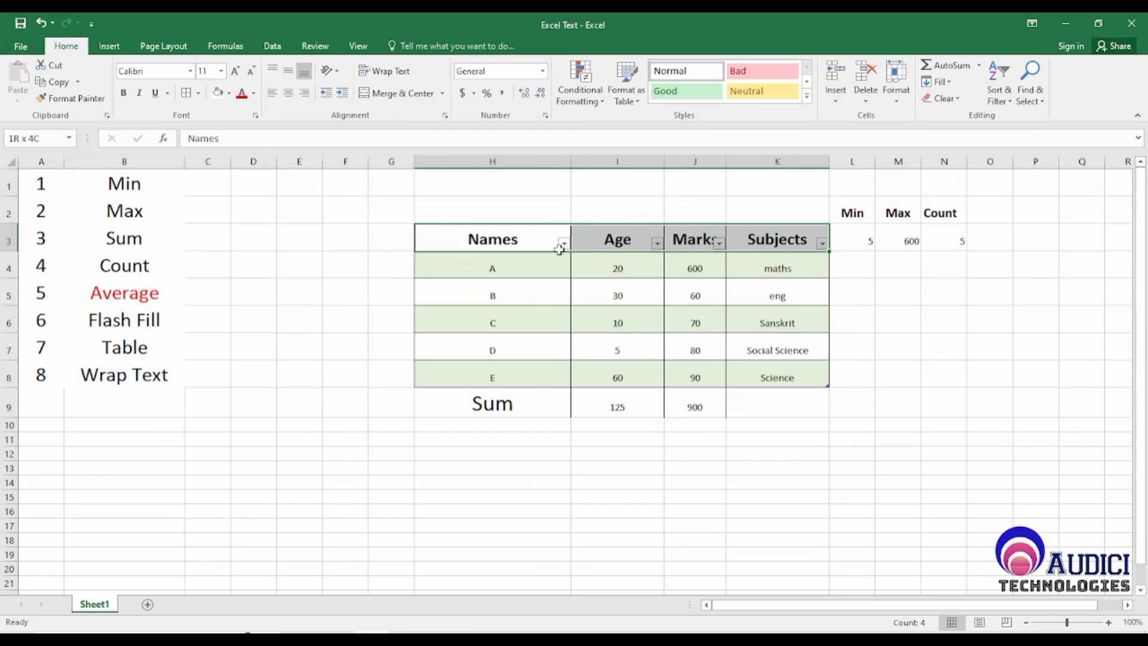
click(479, 325)
drag(451, 224, 689, 253)
click(770, 300)
key(ctrl+a)
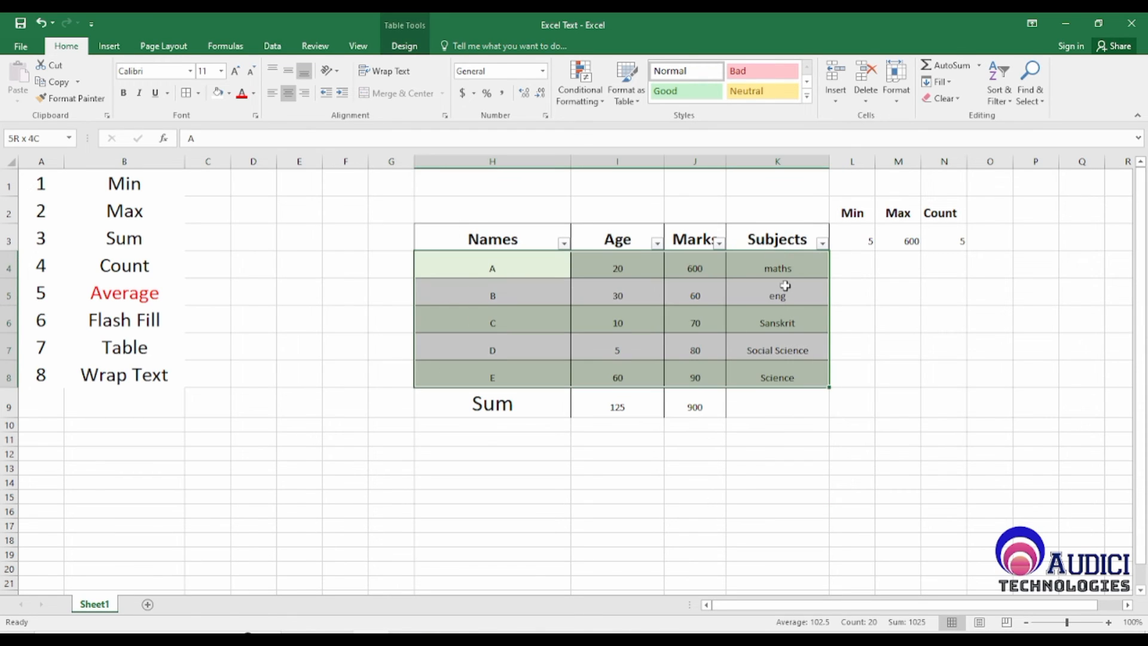
click(513, 185)
Step: Restyle the Names, Age, Marks and Subjects table with the first black style in the Dark group
drag(463, 234, 749, 392)
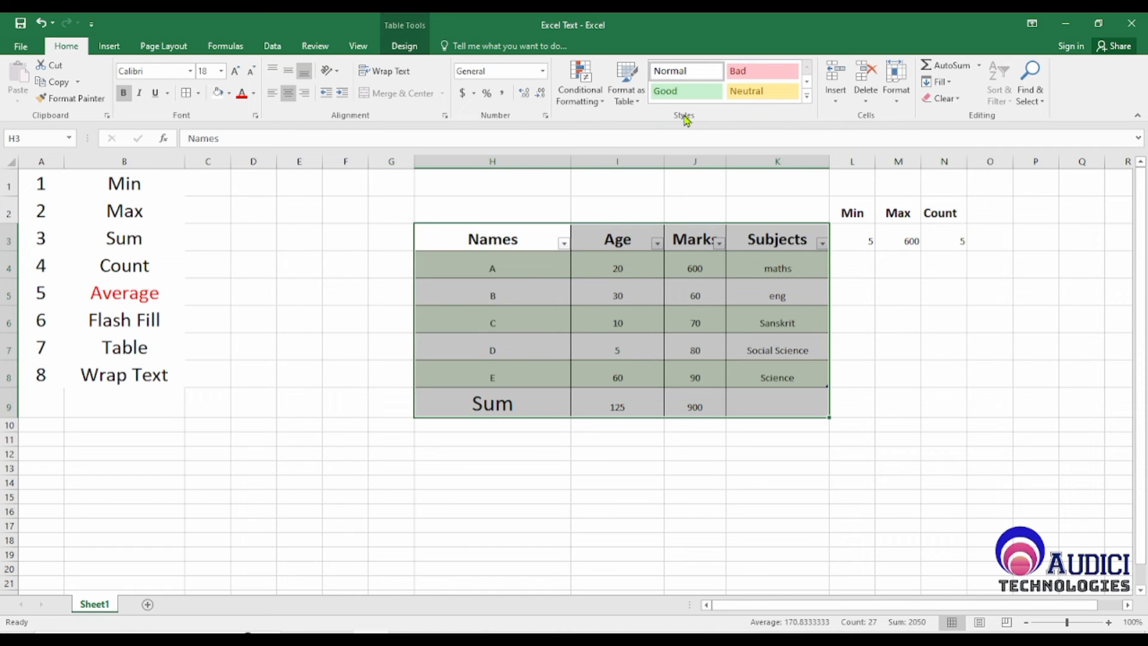
click(628, 84)
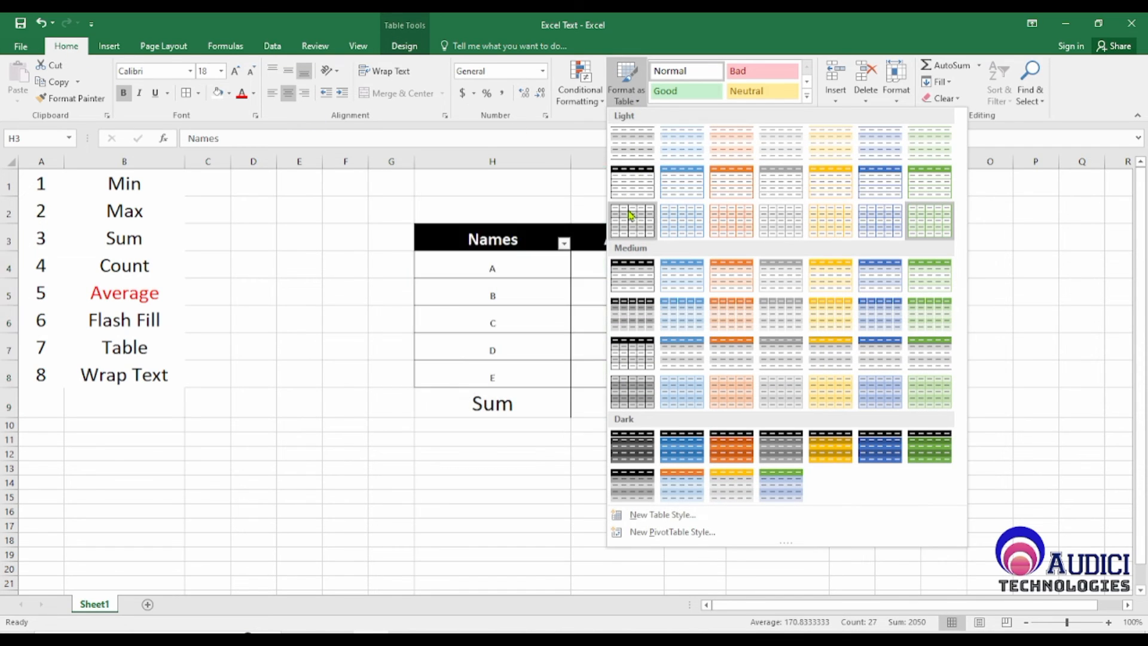
click(633, 450)
click(682, 555)
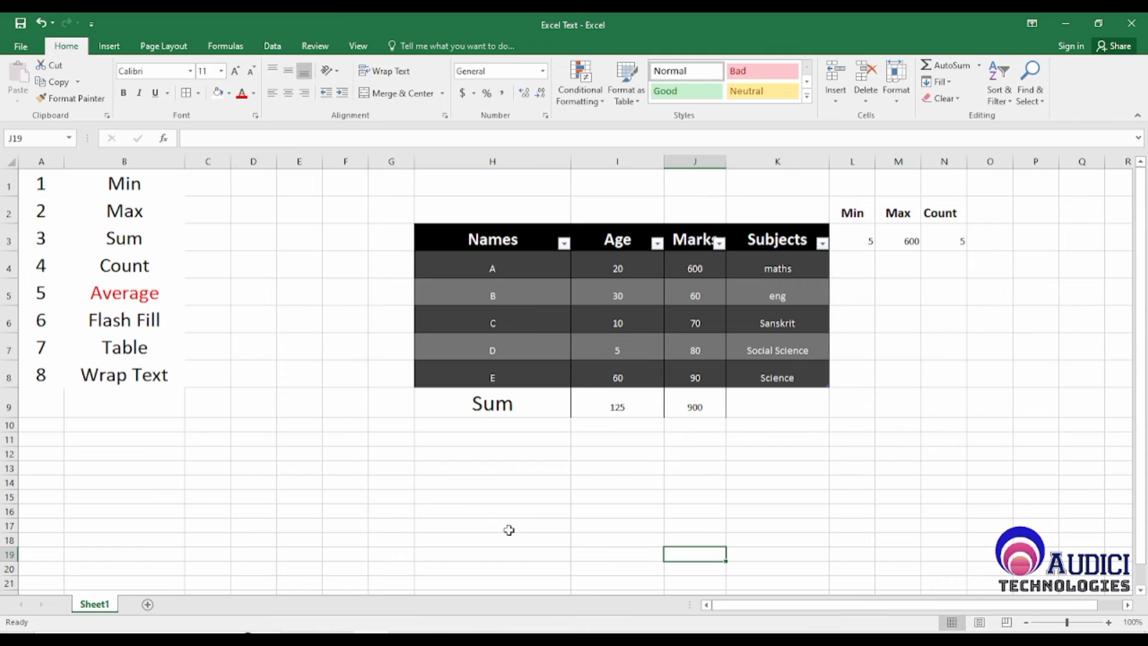
Step: Enter a sentence in H12 made of a person's full name followed by "wants to go to college and then I will have my lunch"
click(122, 376)
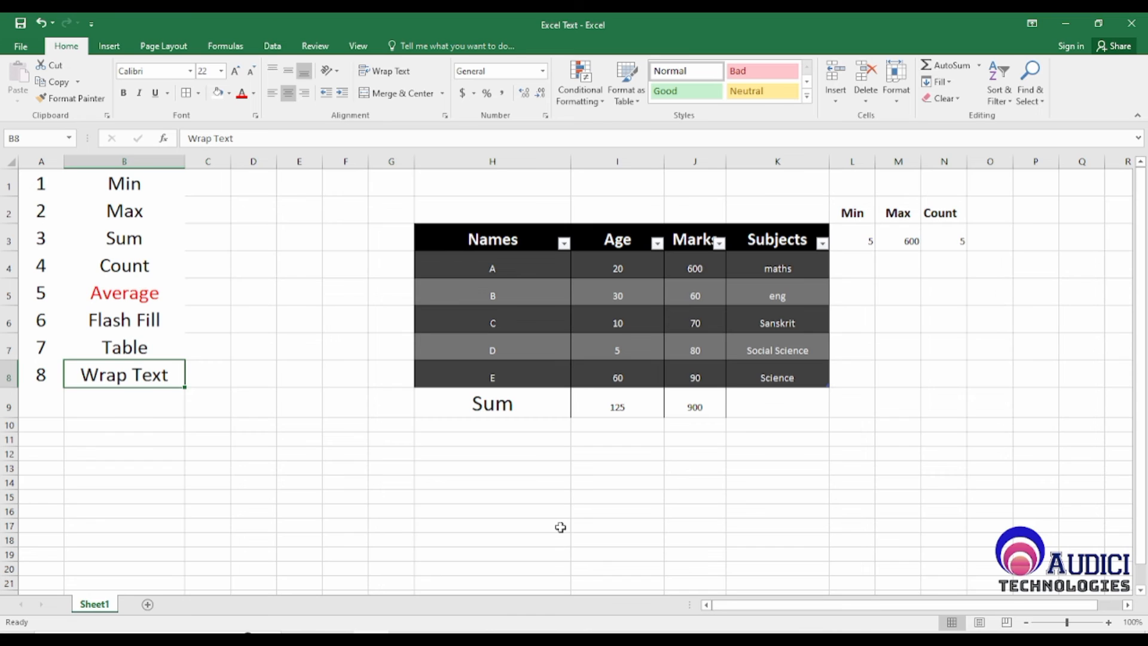
click(462, 454)
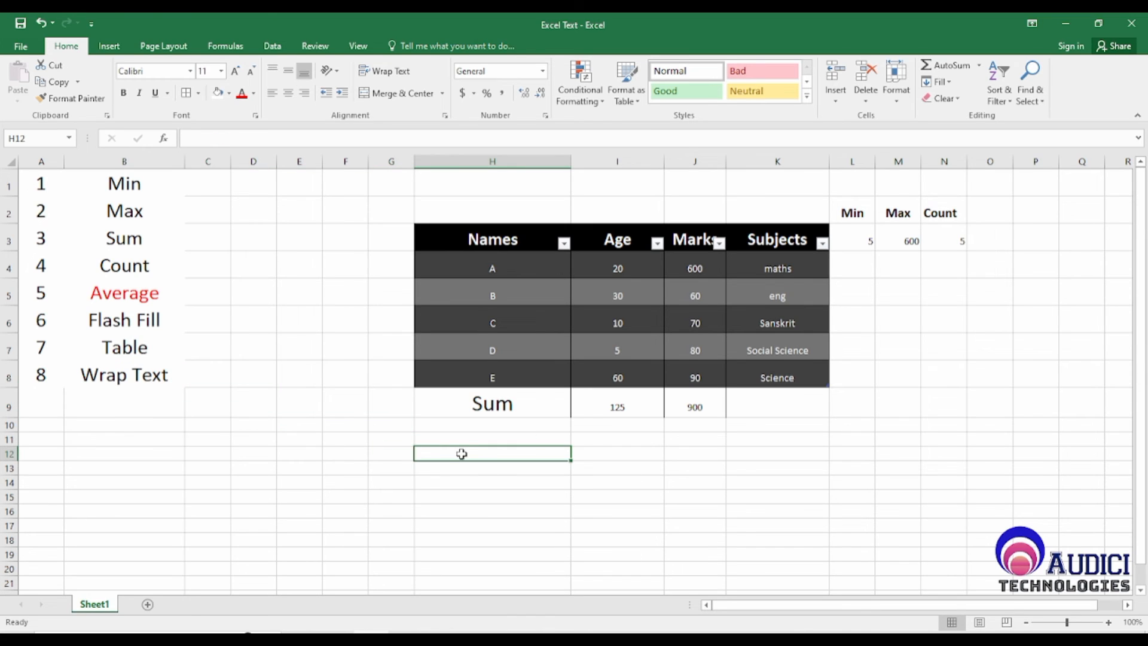
text(Amit Arya)
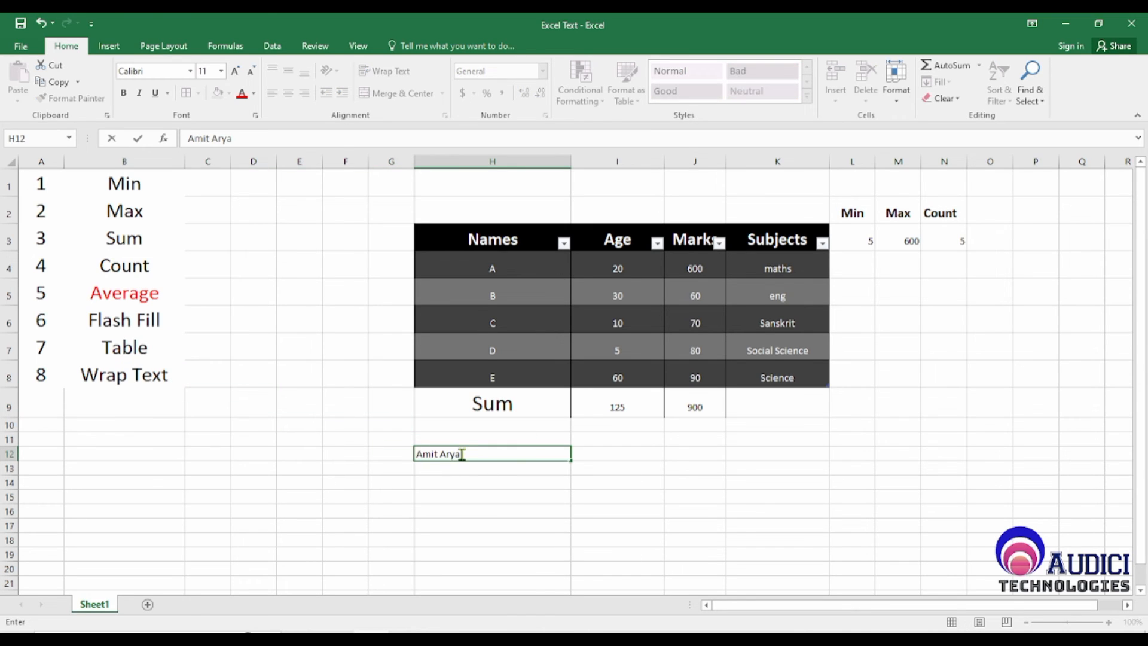
text( wants to go to co)
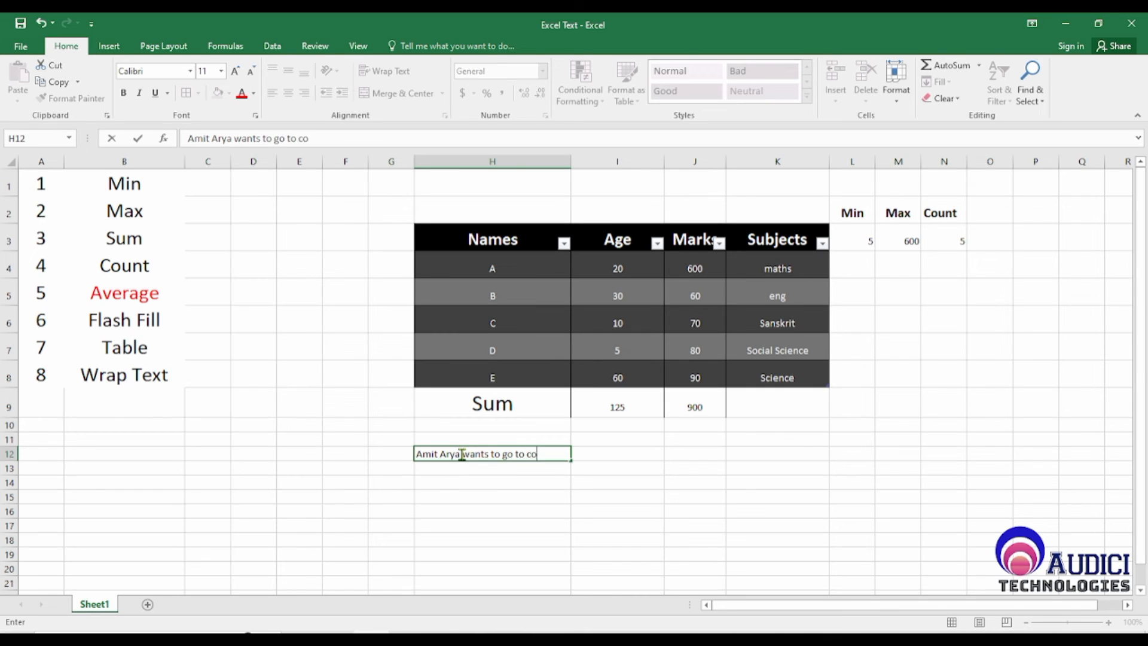
text(llege and then I will have)
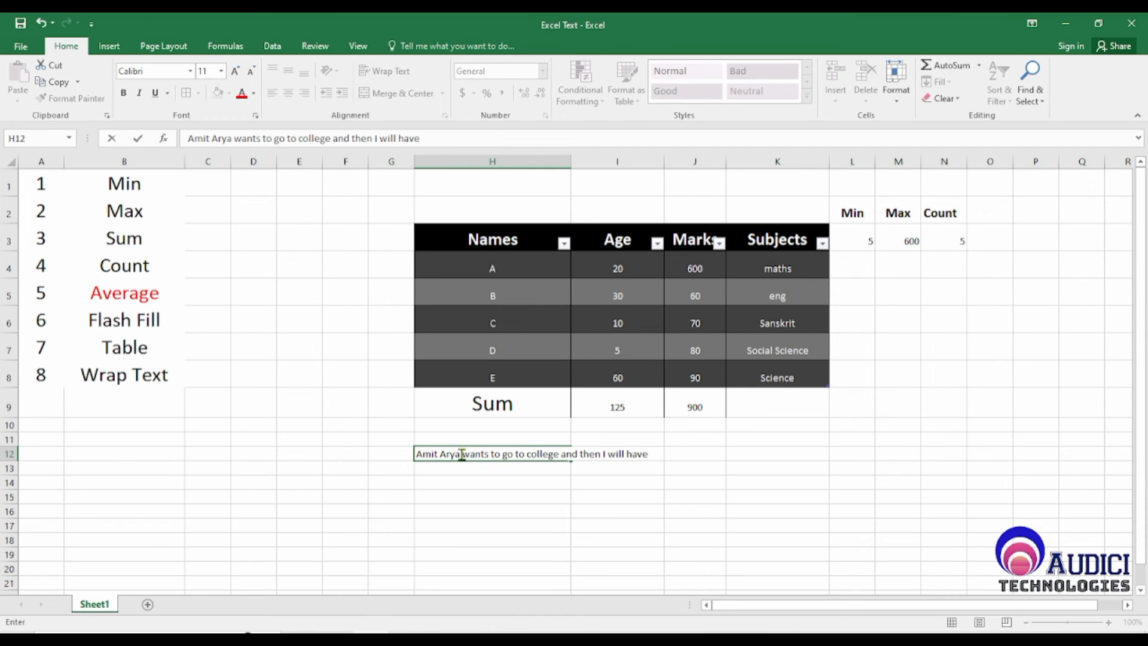
text( my luc)
text(h)
key(BackSpace)
text(n)
key(BackSpace)
key(BackSpace)
text(nch)
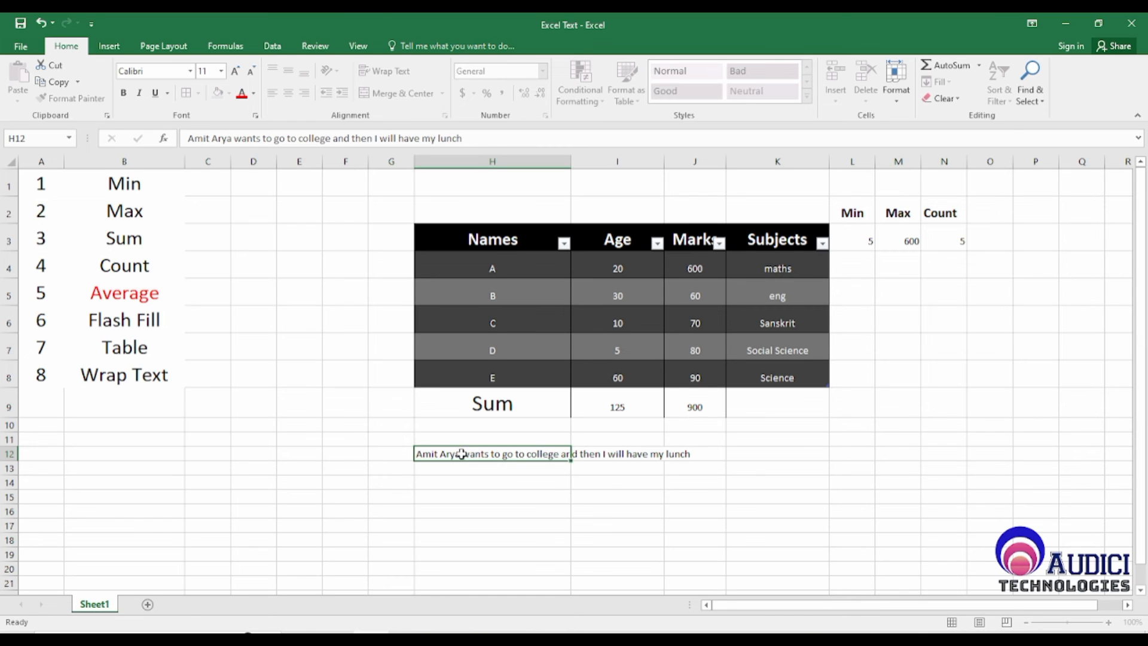
key(Return)
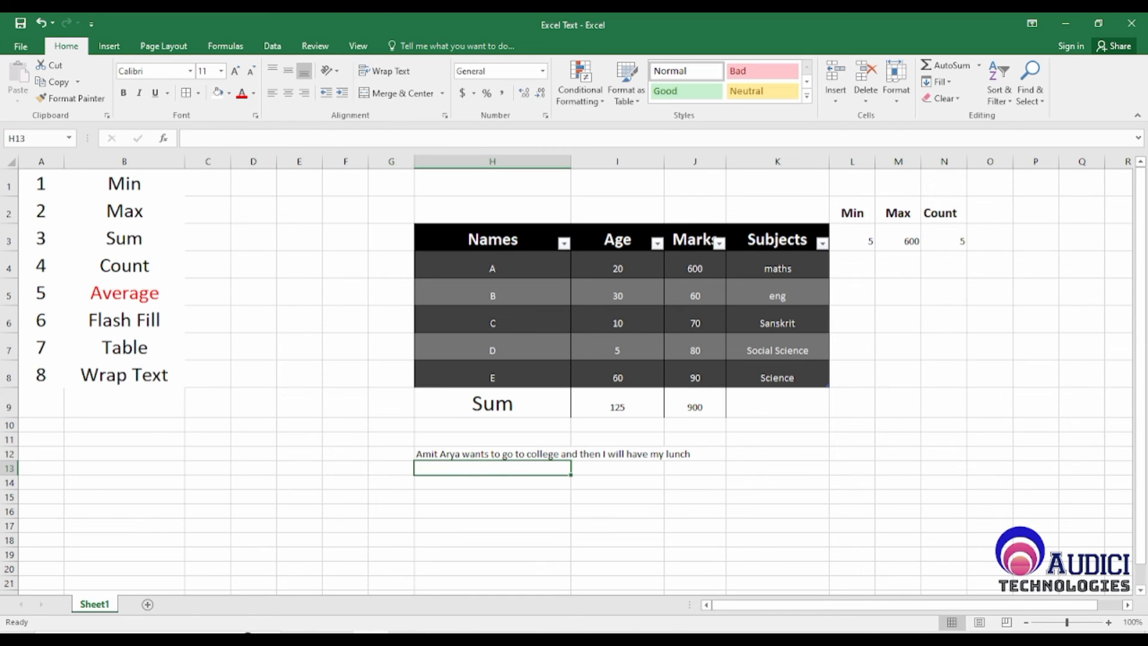
Step: Wrap the long sentence in H12 and make row 12 several lines taller
click(438, 454)
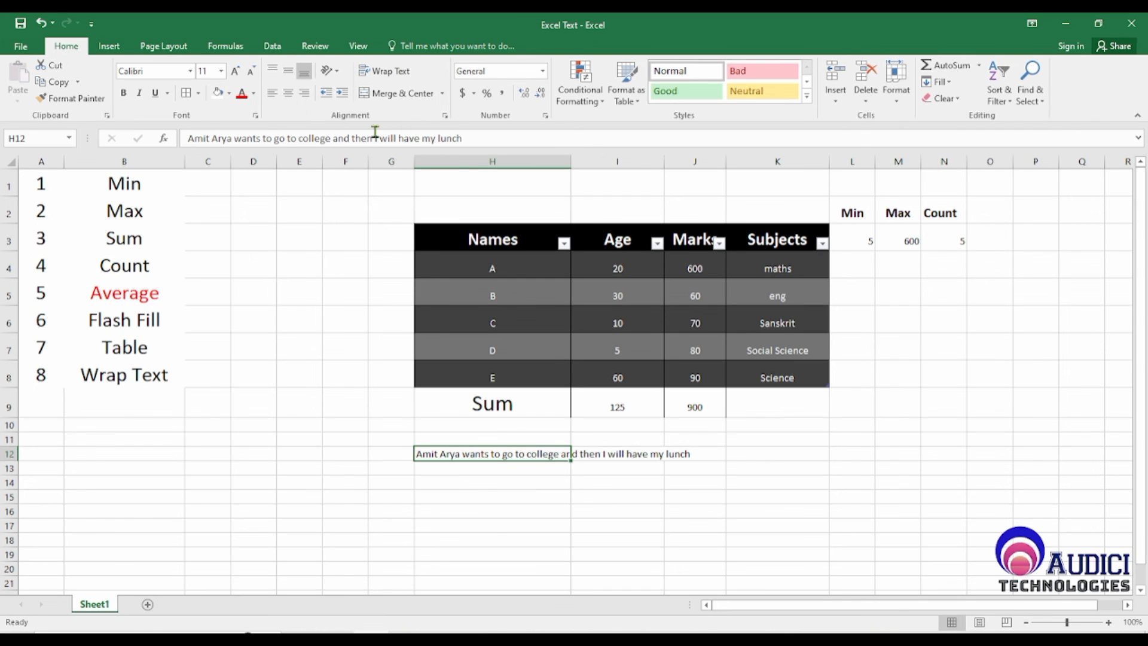
click(416, 74)
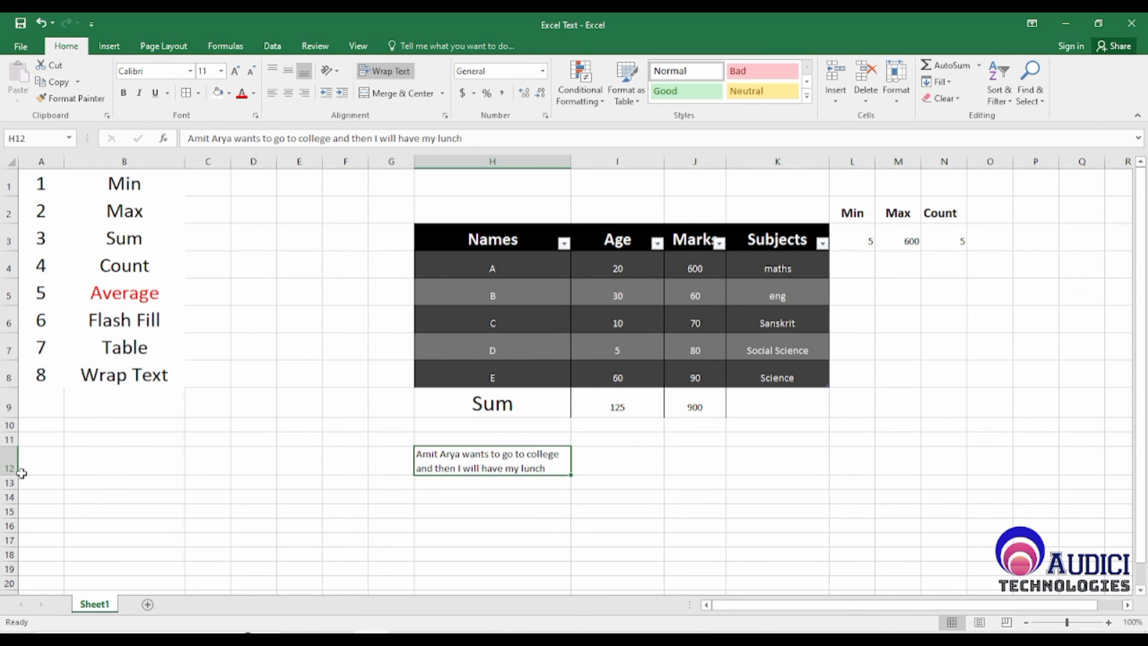
drag(15, 473, 13, 528)
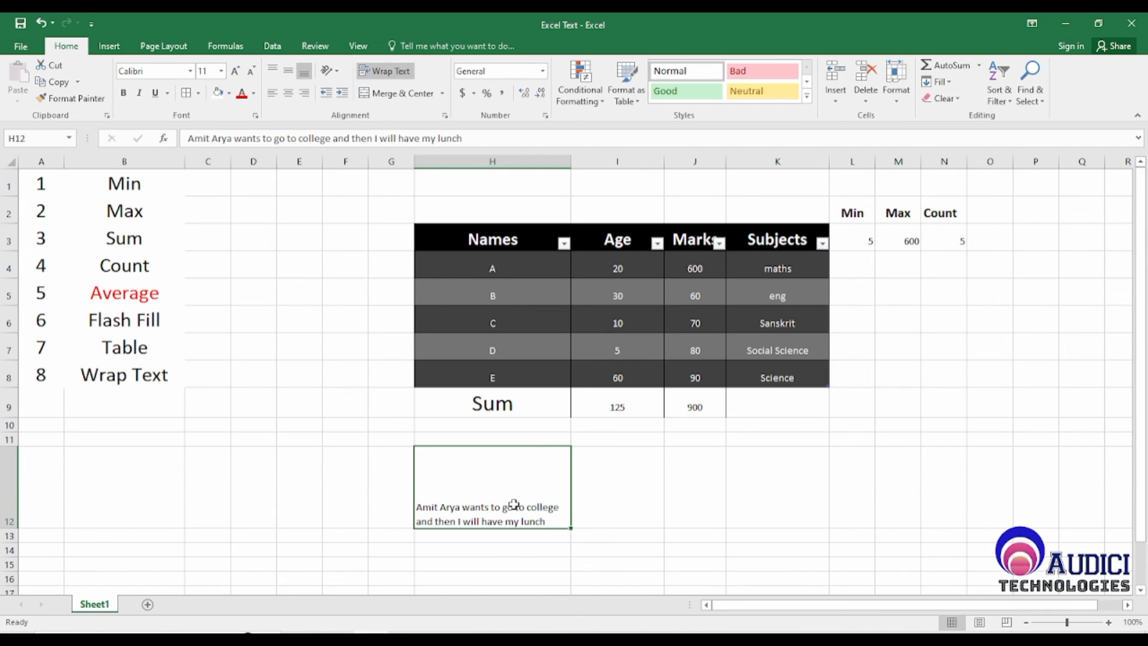
Step: Center the sentence in H12 horizontally and align it to the middle vertically
click(289, 94)
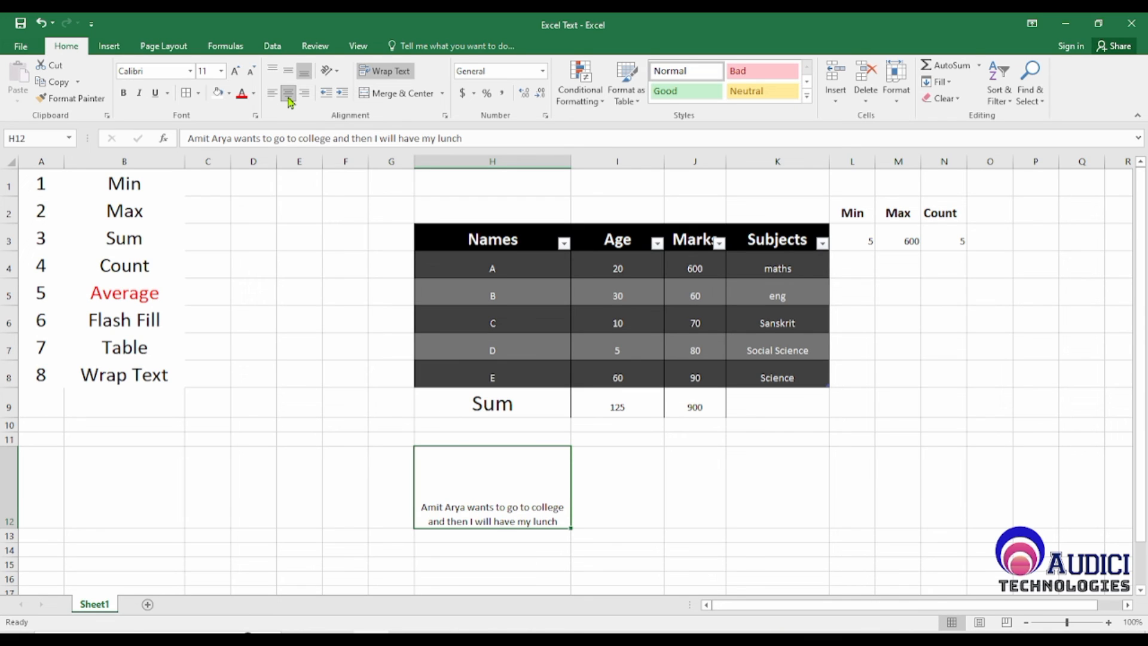
click(289, 73)
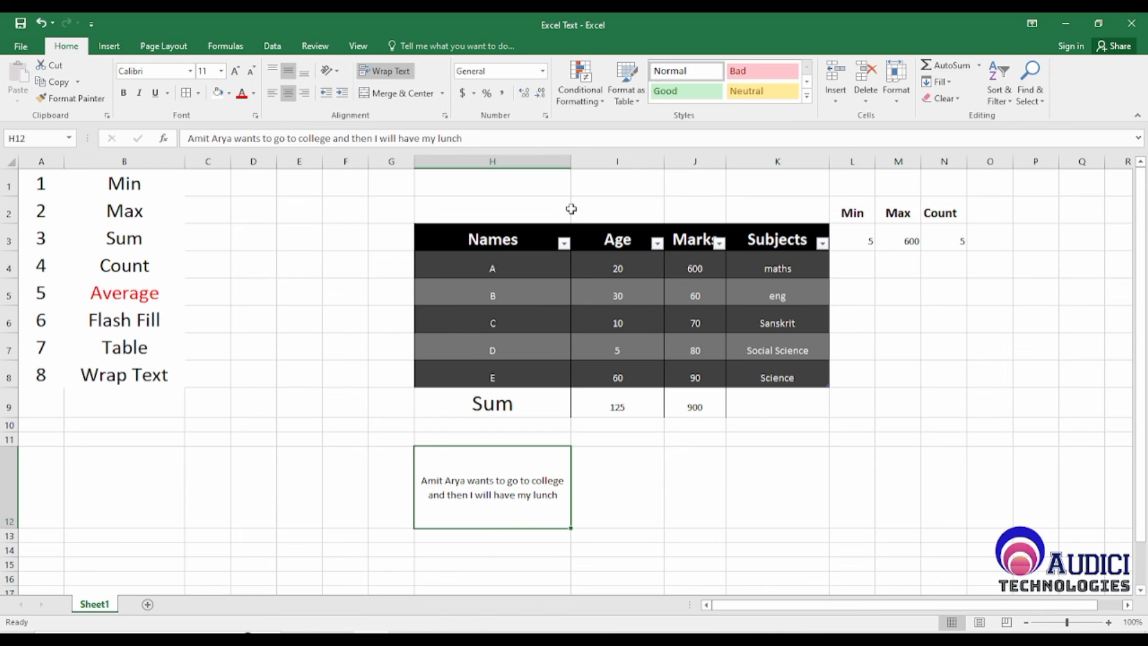
Step: Turn off text wrapping in H12, reapply it, and return to the Wrap Text entry in B8
click(395, 75)
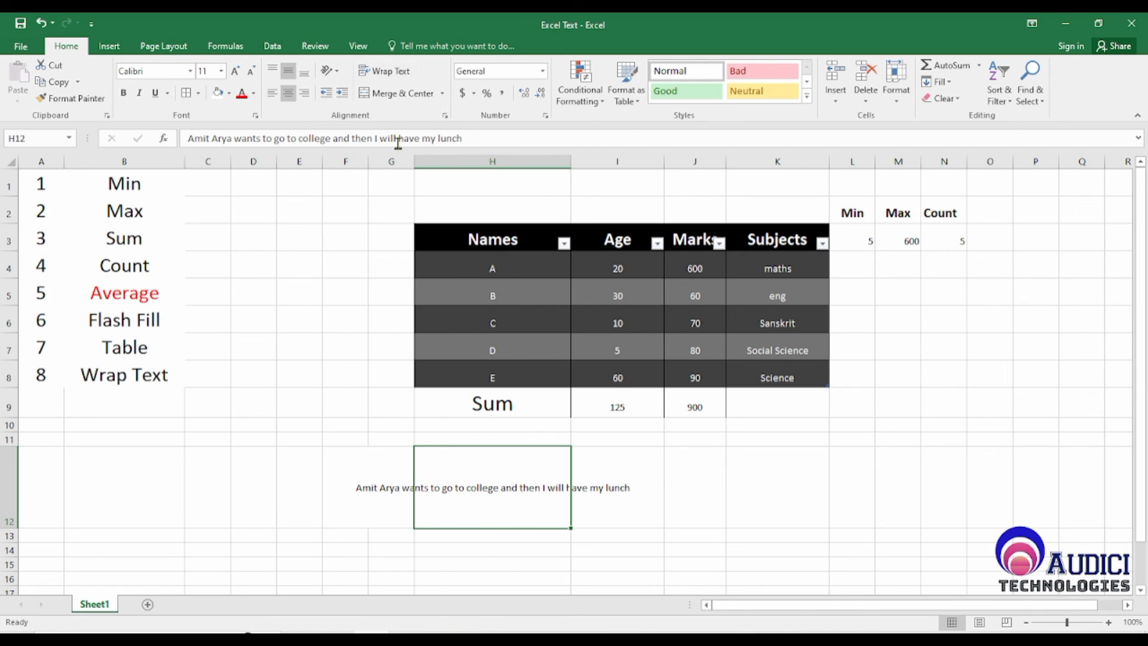
click(817, 531)
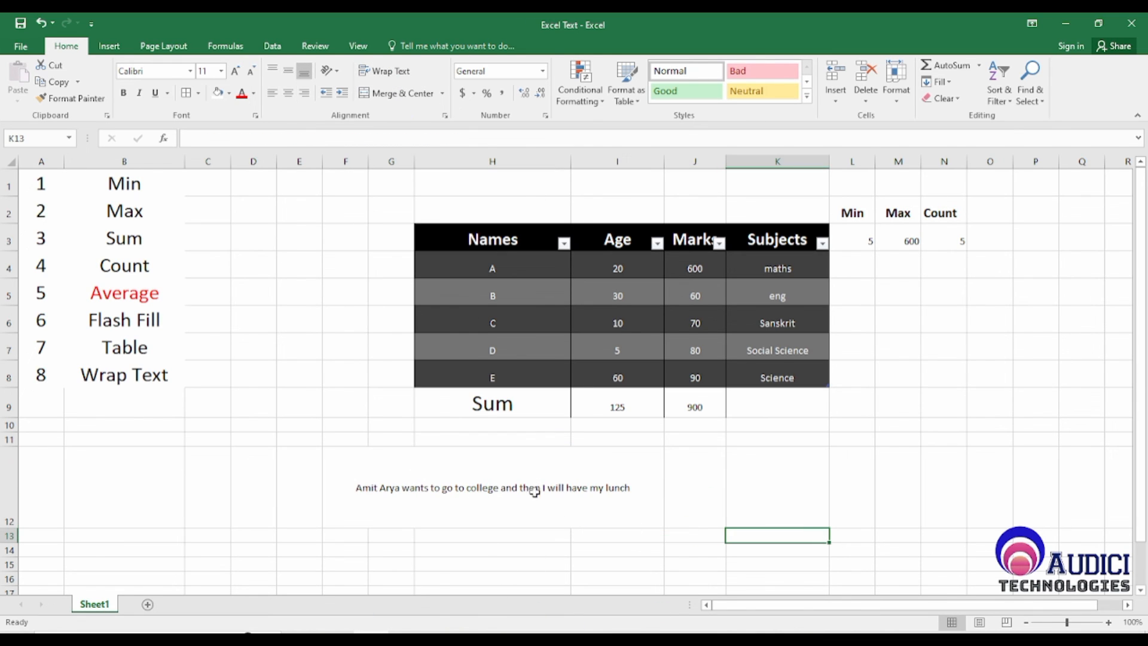
click(513, 477)
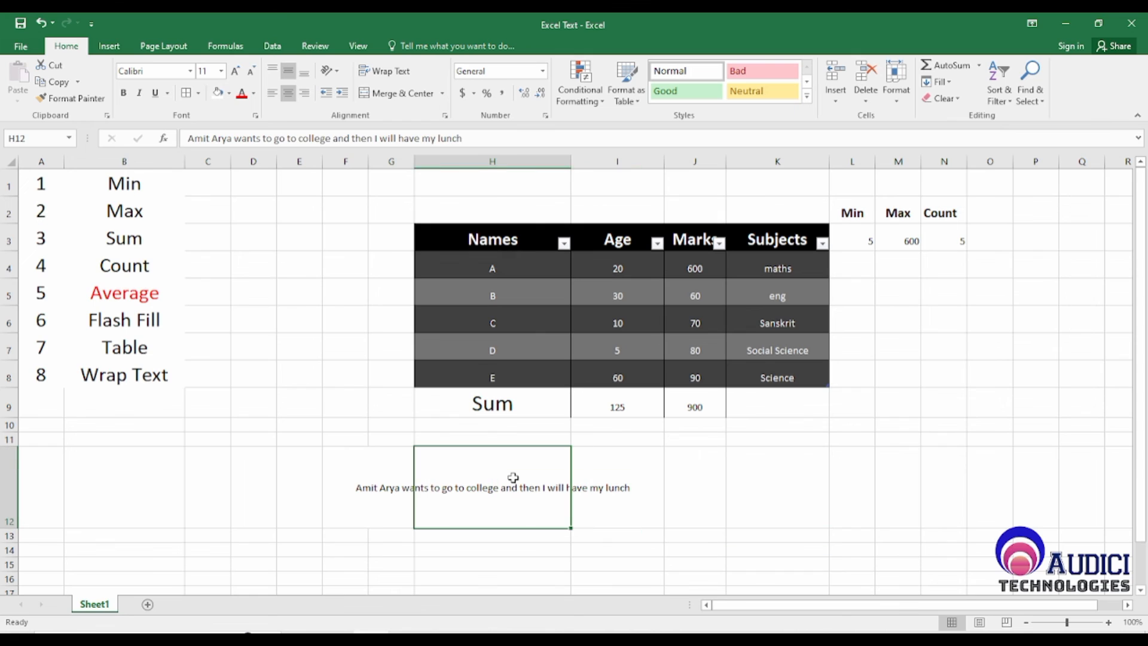
click(395, 75)
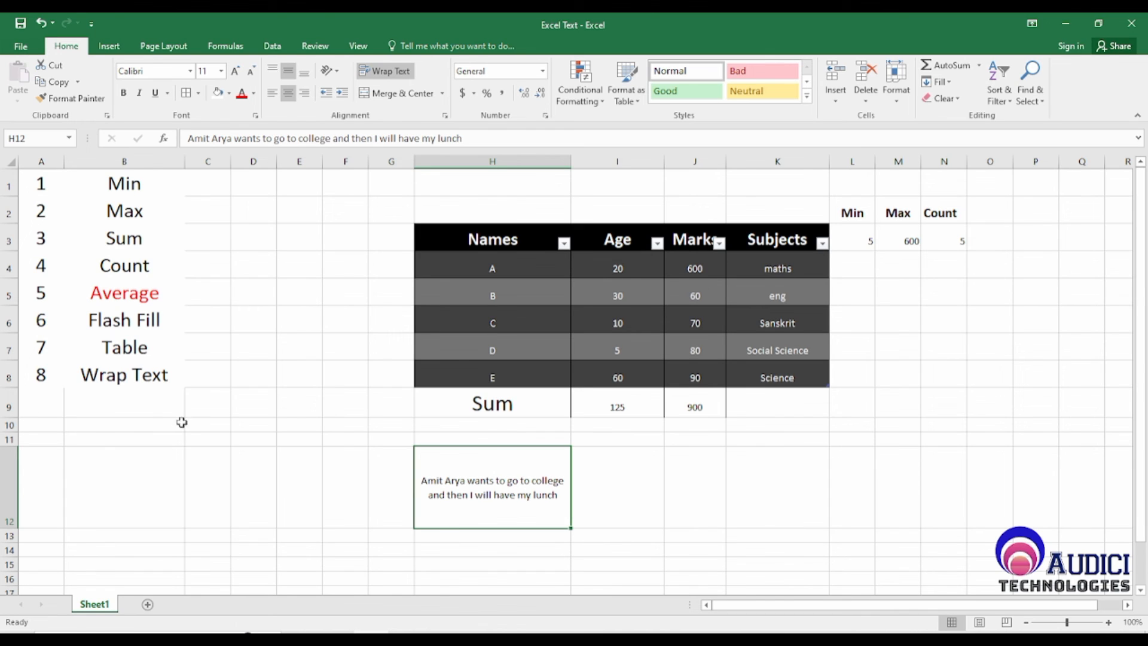
click(150, 351)
click(140, 377)
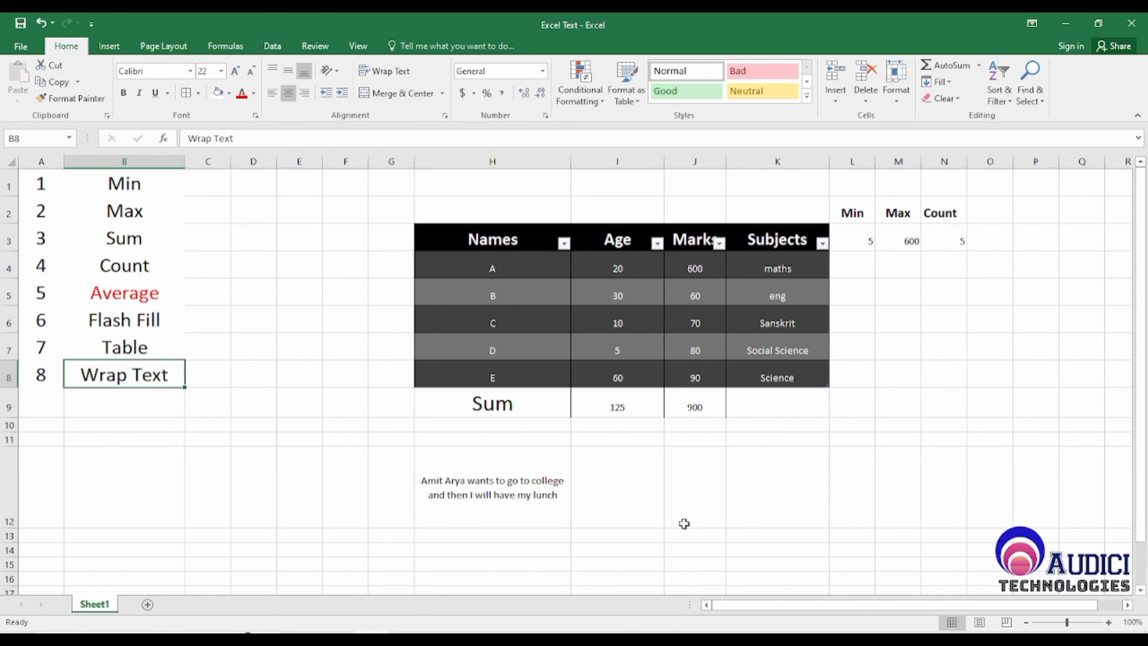
Step: Select the Average entry in B5, then the Age values in I4:I8 to review what is averaged
click(93, 292)
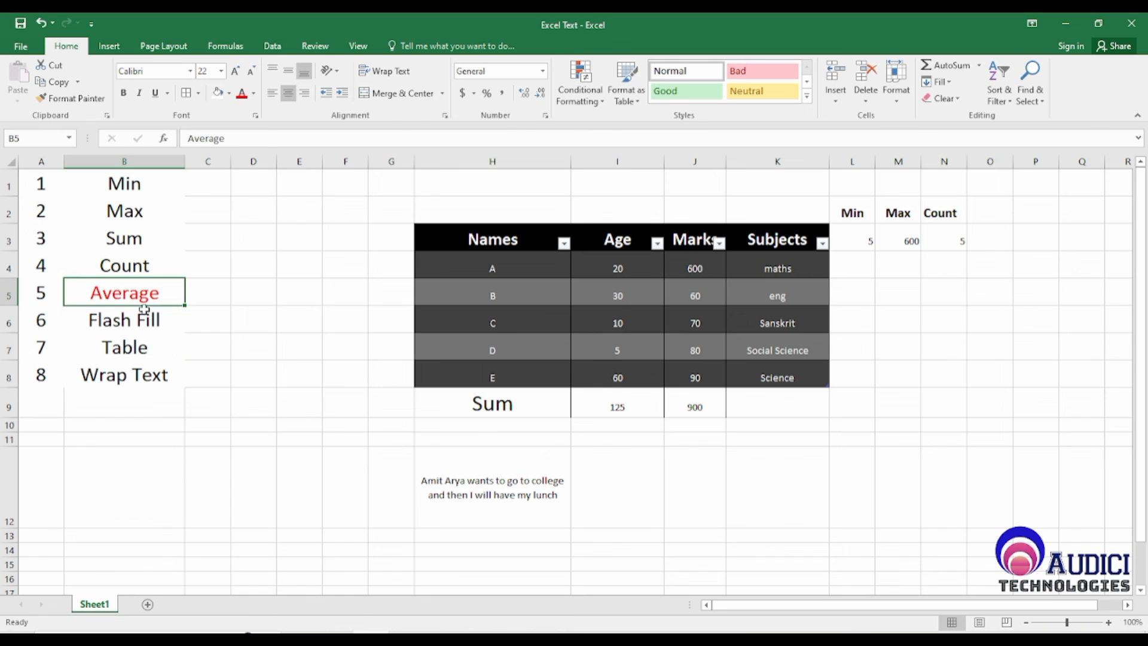
click(654, 541)
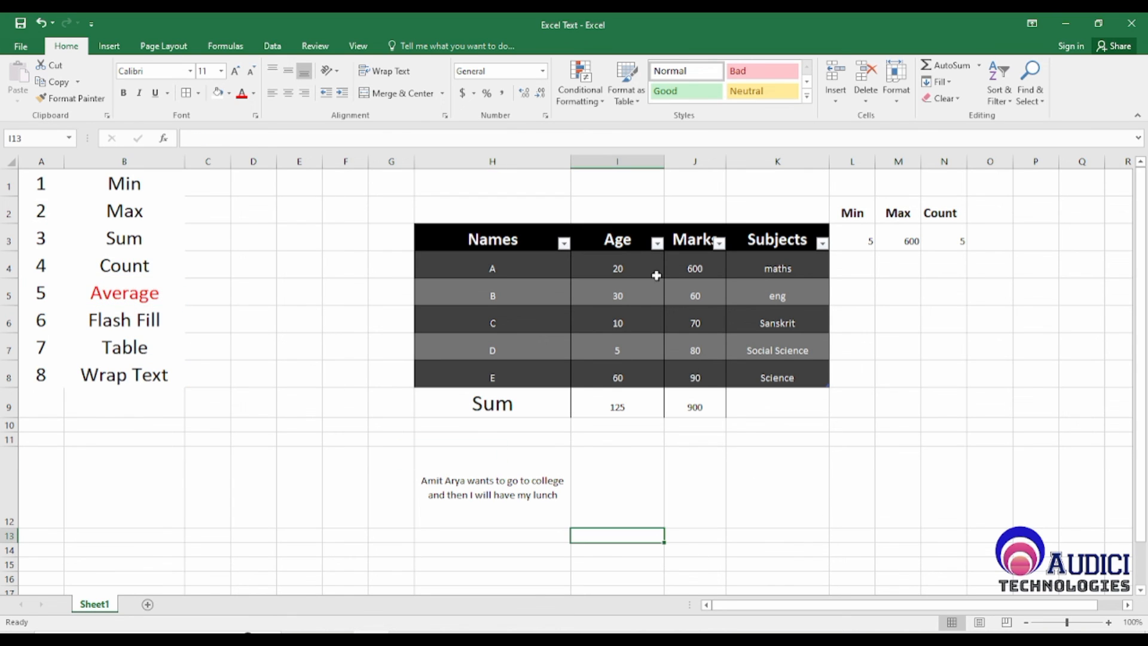
drag(632, 263, 630, 379)
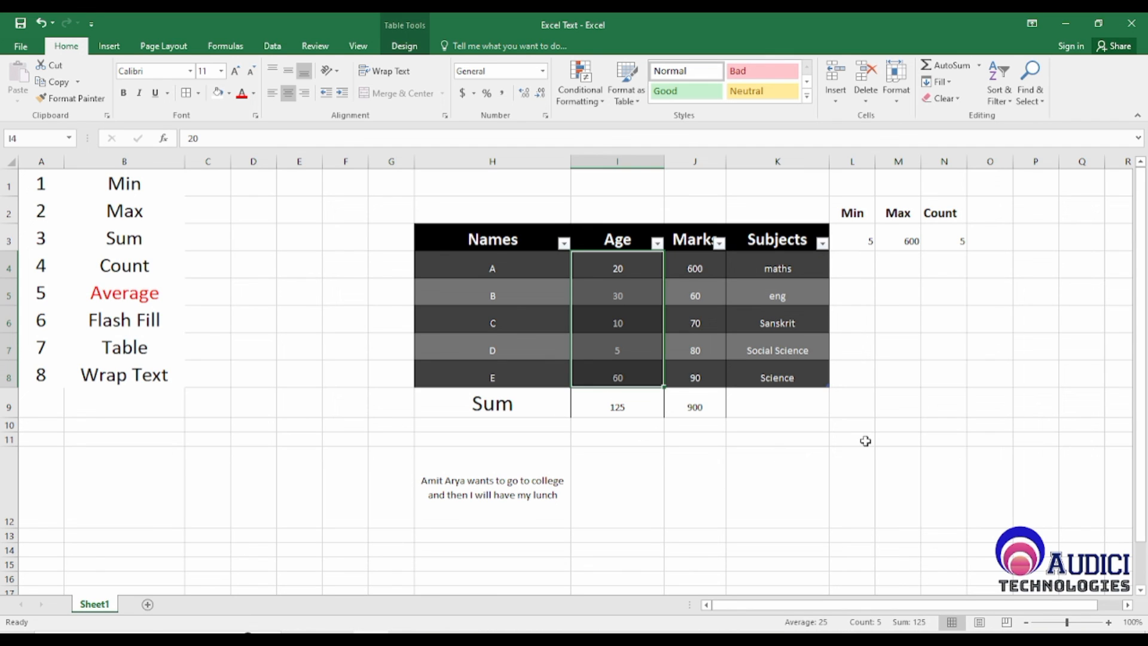
Step: Calculate the average age manually in K10 with the formula =125/5 and check the cell
click(818, 429)
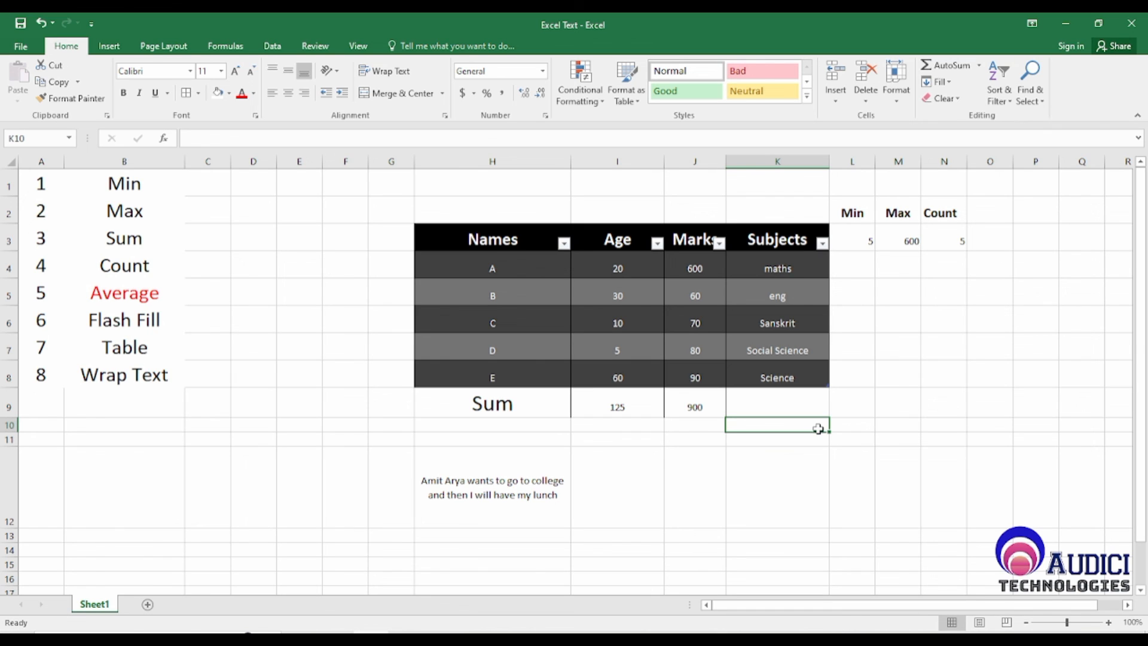
text(=125)
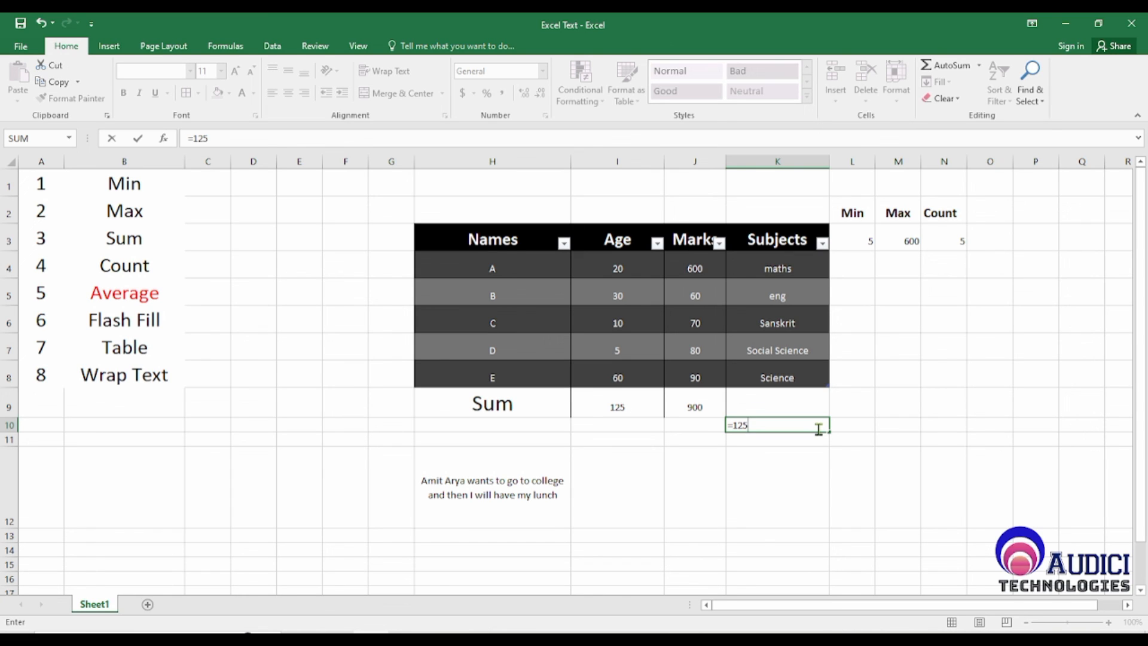
text(/5)
key(Return)
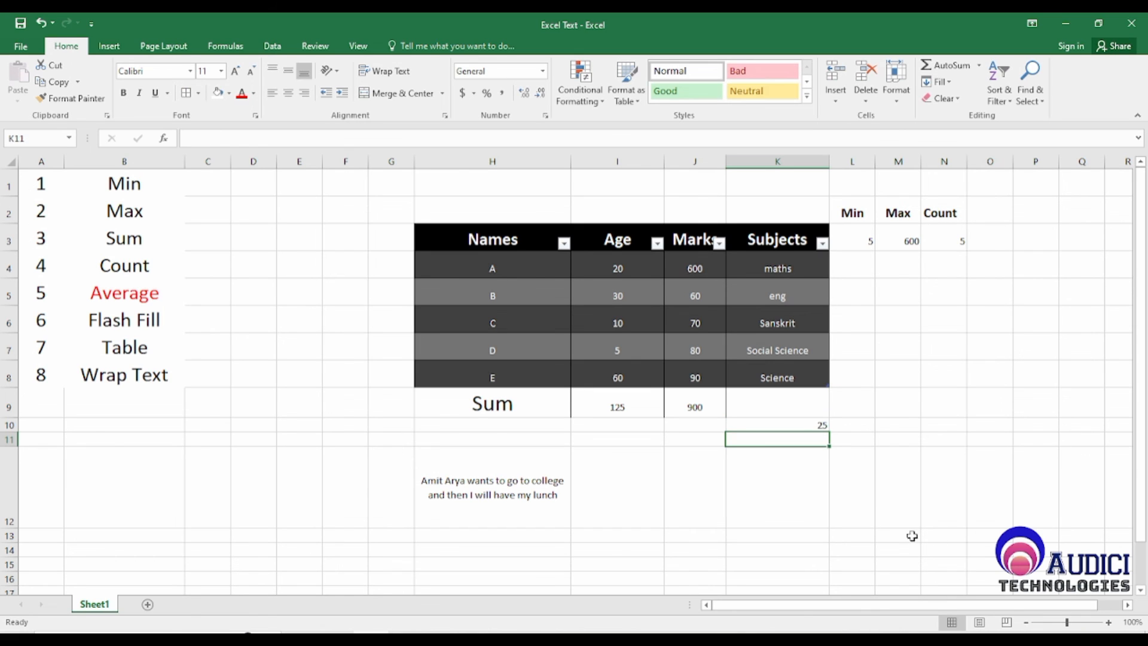
click(771, 423)
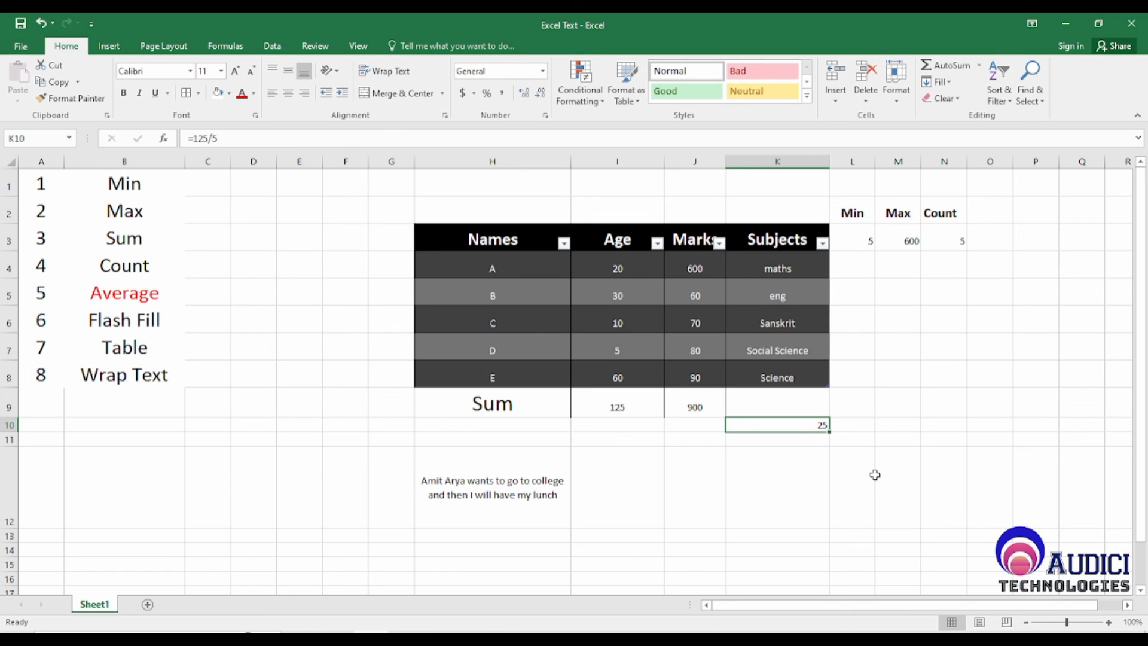
click(704, 489)
Step: Add the header "Ave" in O2, make it bold and increase its font size by two increments
click(979, 217)
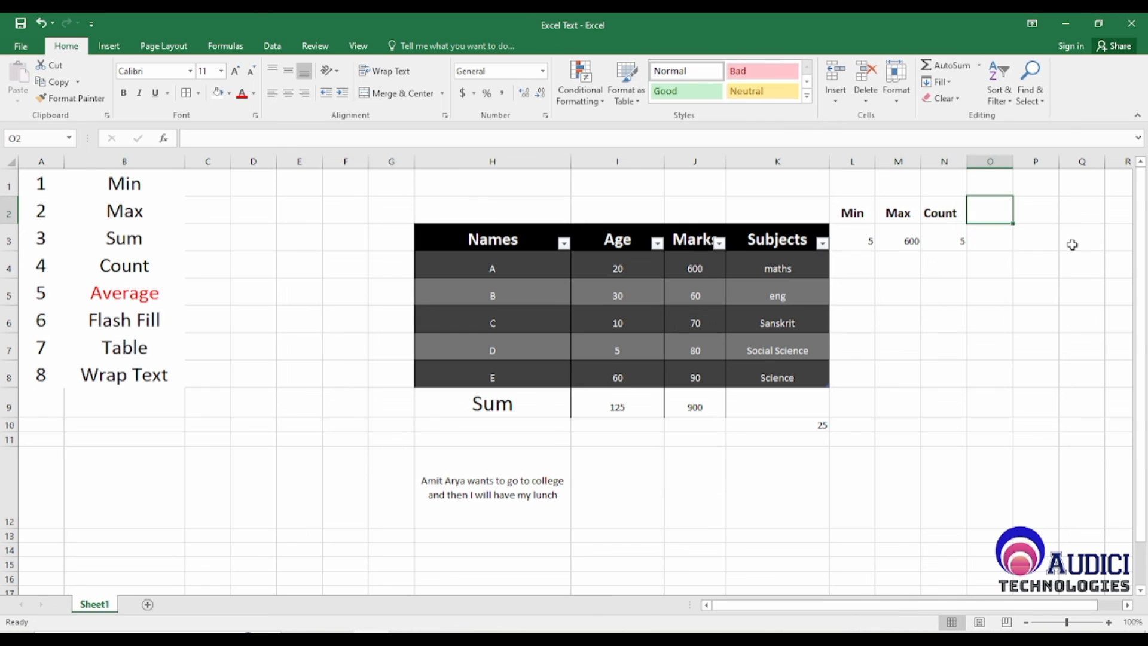
text(Ave)
key(Return)
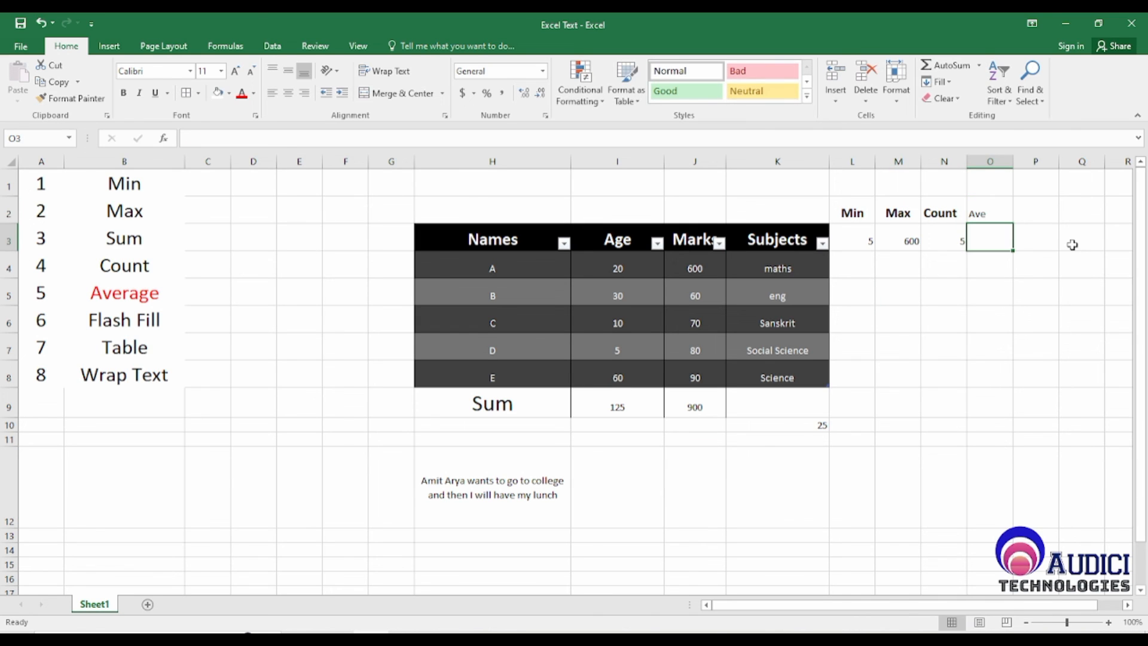
key(Up)
click(123, 92)
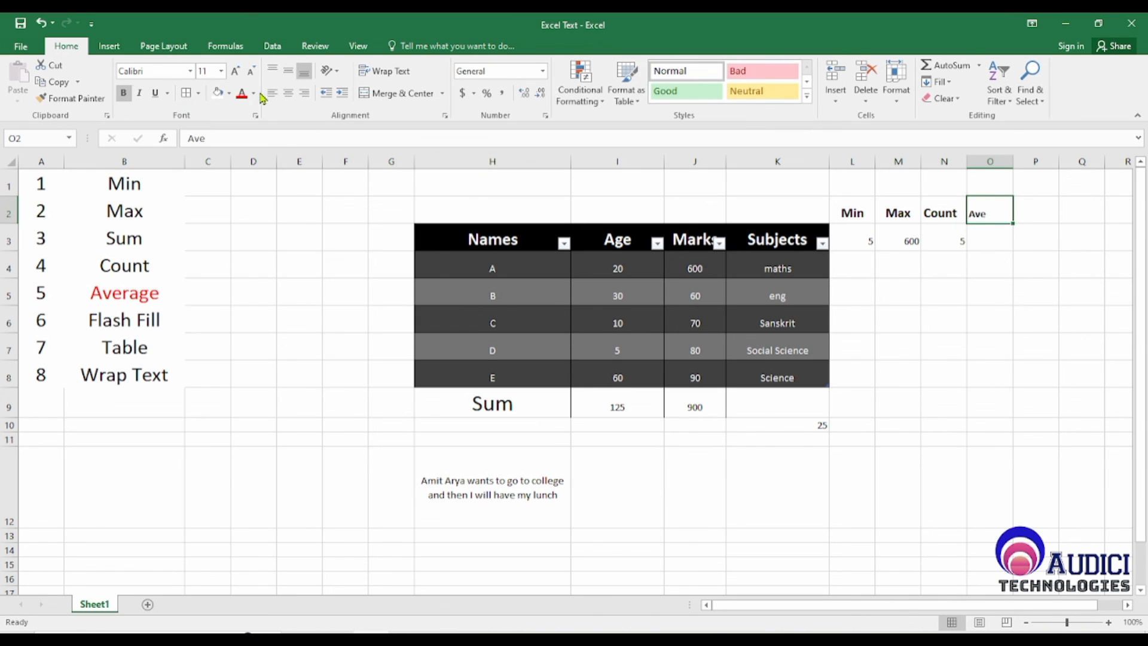
click(236, 74)
click(236, 74)
Step: Calculate the average of the table's Marks column in O3 with =Average(Table1[Marks])
click(994, 240)
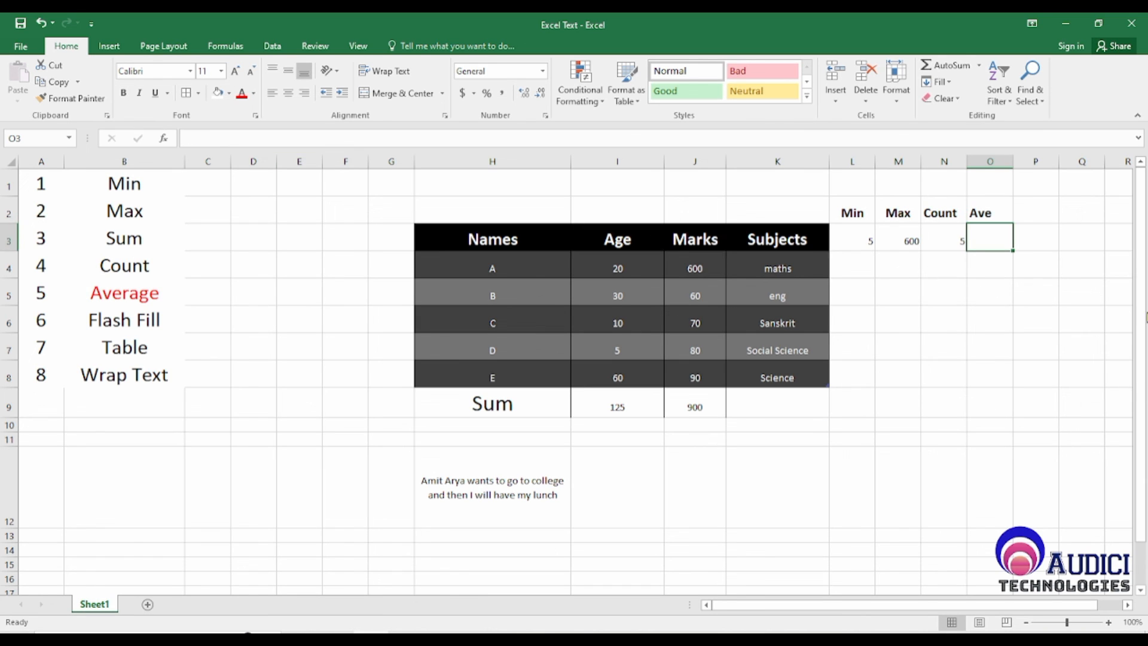
text(=Average()
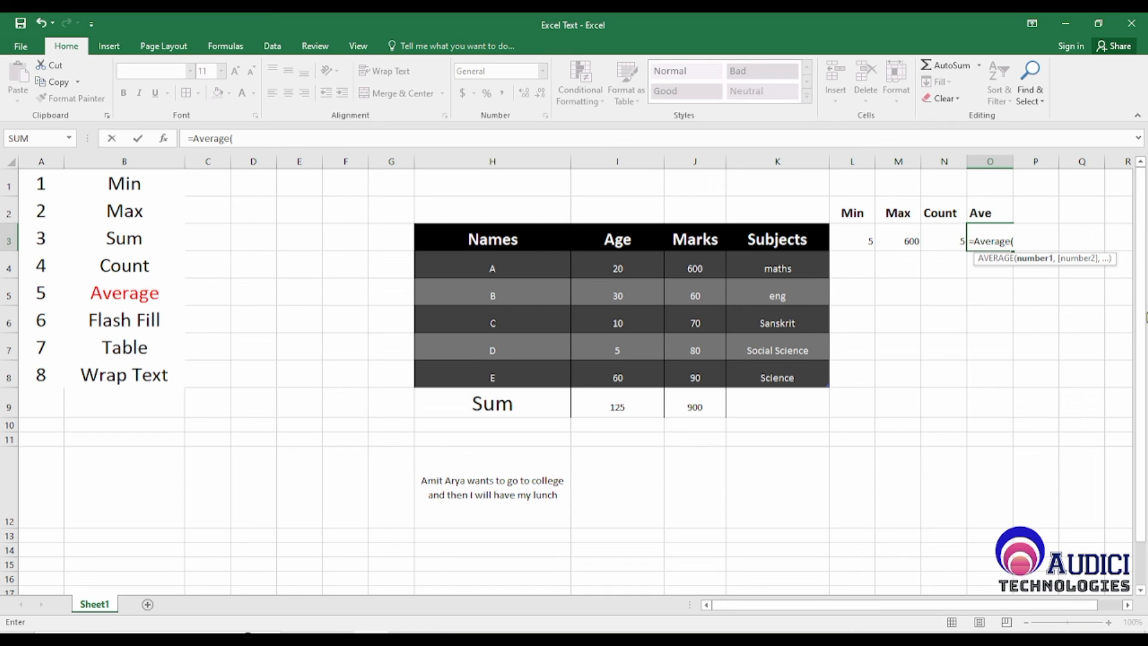
key(Left)
key(Left)
key(Left)
key(Left)
key(Left)
key(Left)
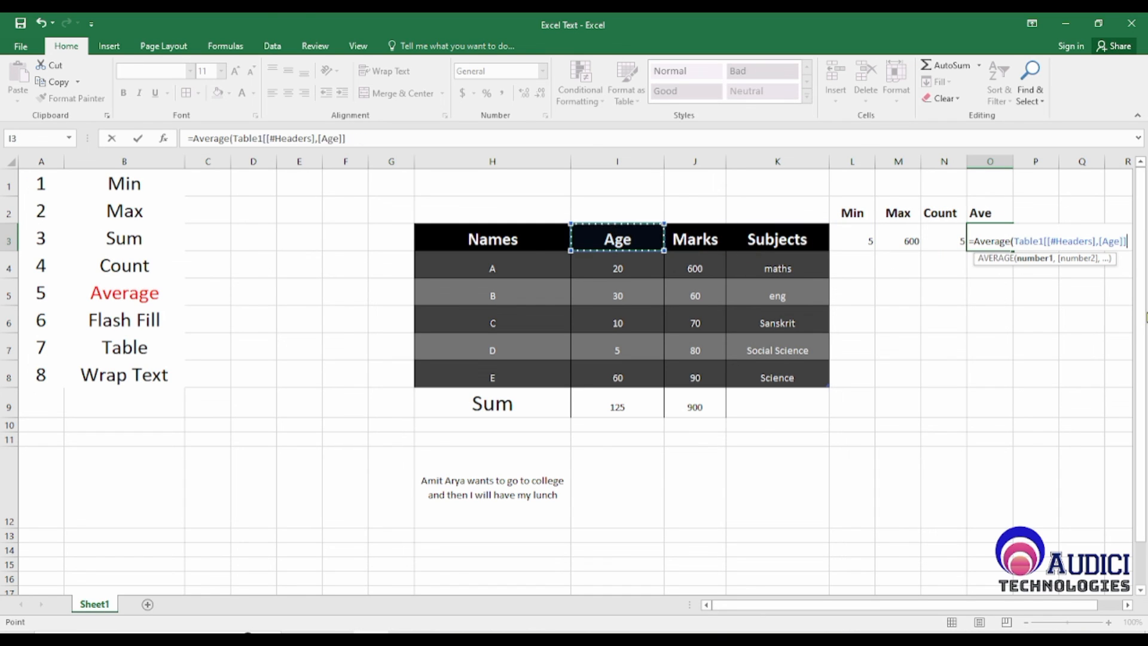
key(Down)
key(Right)
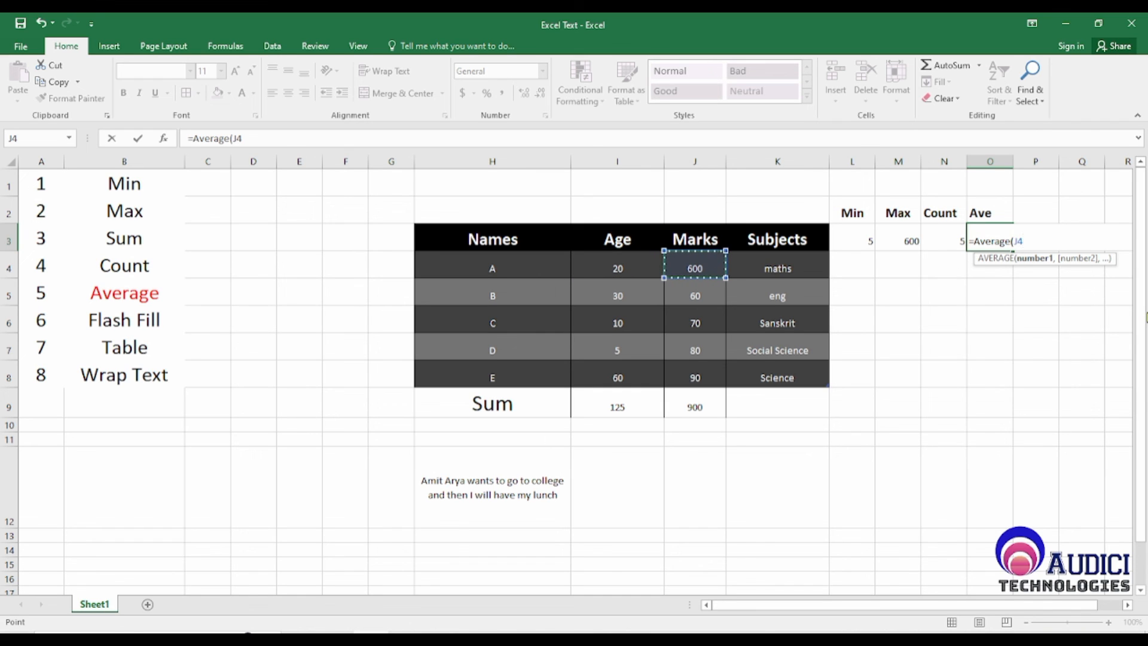
key(shift+Down)
key(shift+Down)
key(shift+Down)
key(shift+Down)
text())
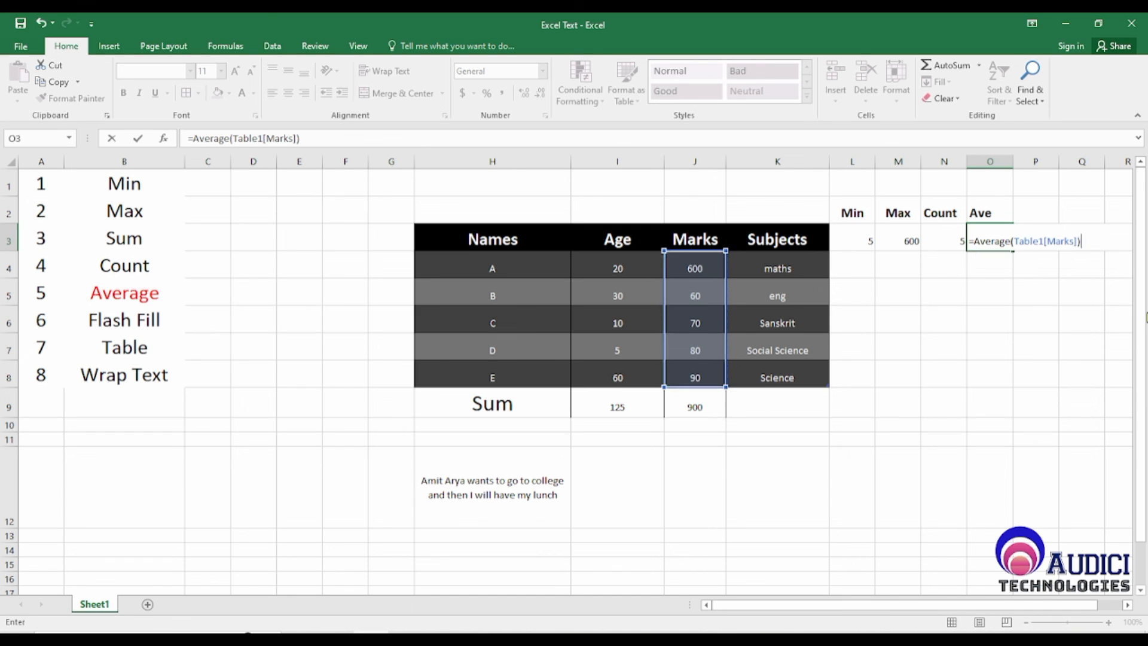
key(Return)
Step: Return to the feature list in column B and go up through its entries to Min in B1
key(Left)
key(Left)
key(Left)
key(Left)
key(Left)
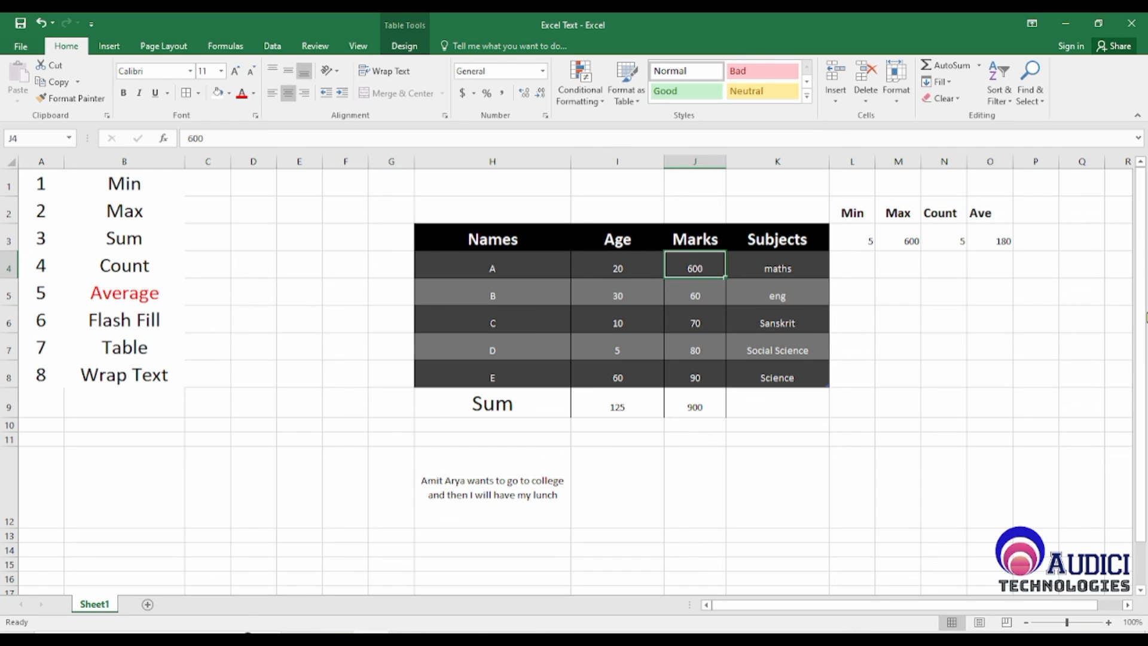
key(Down)
key(Down)
key(Down)
key(Down)
key(Down)
key(Down)
key(Down)
key(Down)
key(Down)
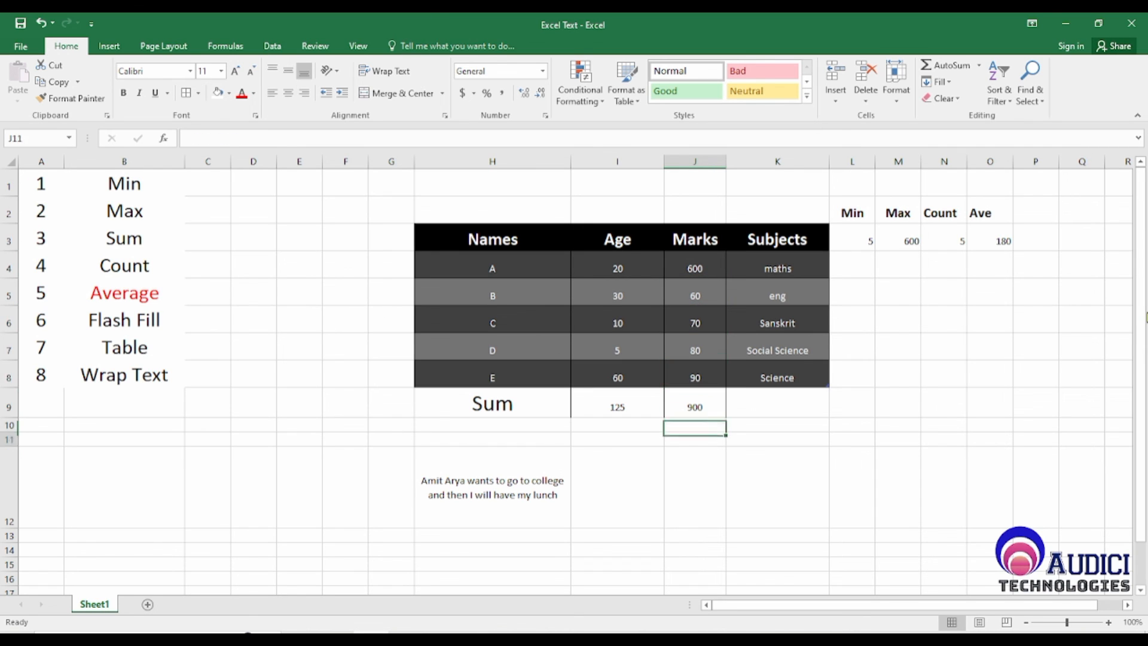
key(Up)
key(Left)
key(Left)
key(Left)
key(Left)
key(Left)
key(Left)
key(Left)
key(Left)
key(Left)
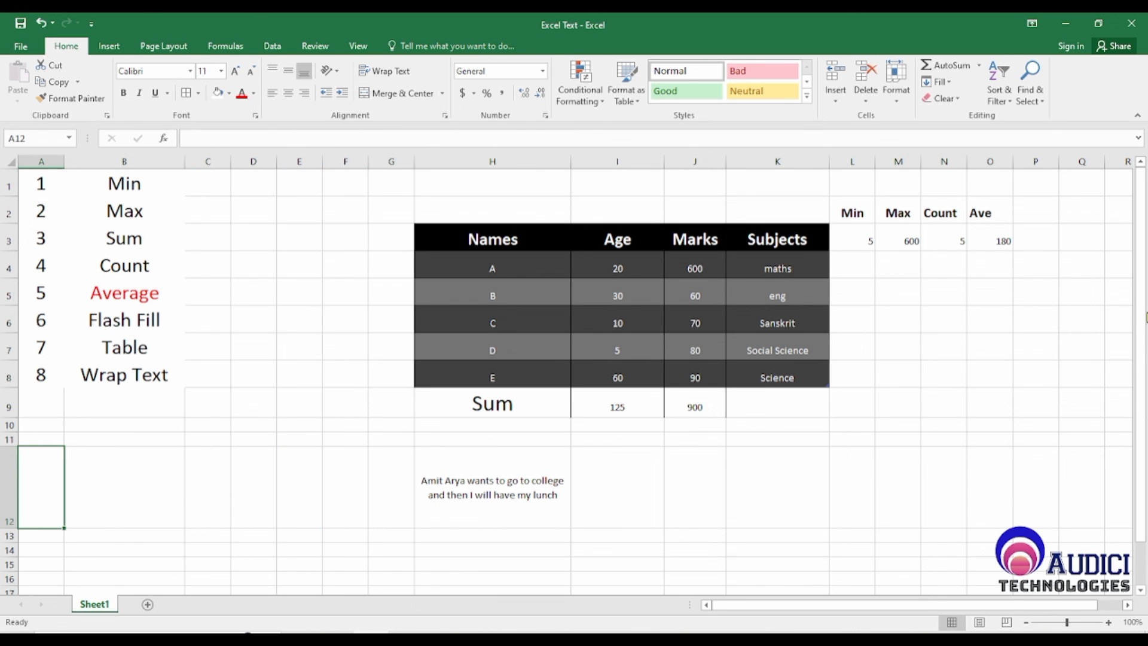
key(Up)
key(Up)
key(Up)
key(Up)
key(Right)
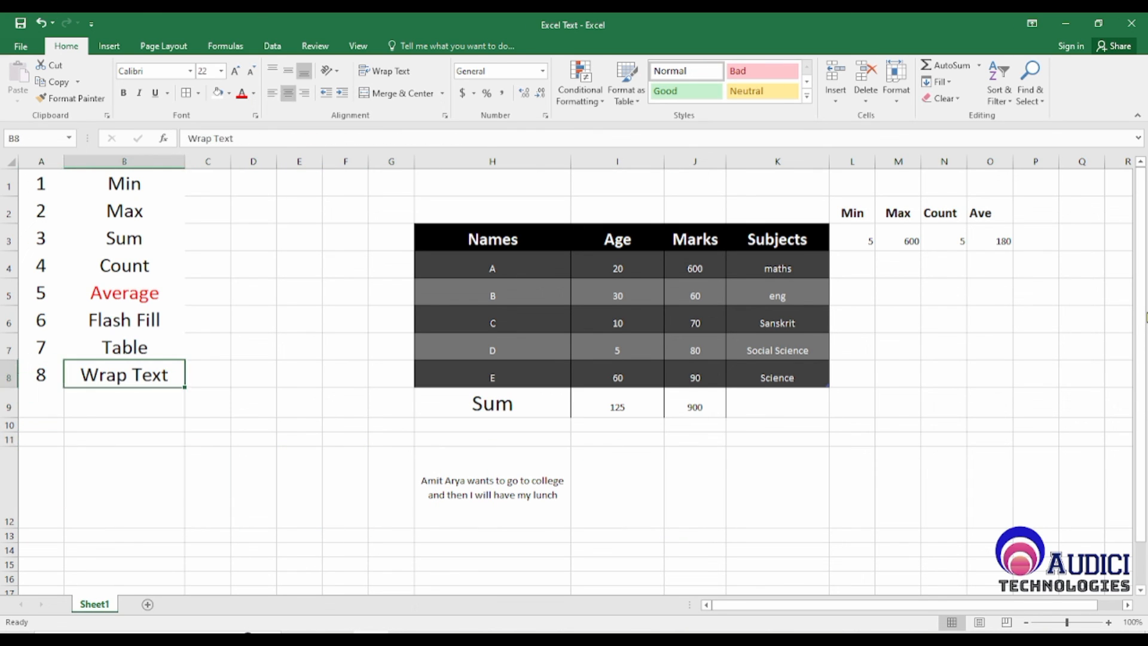
key(Up)
key(Up)
key(Up)
key(Up)
key(Up)
key(Up)
key(Up)
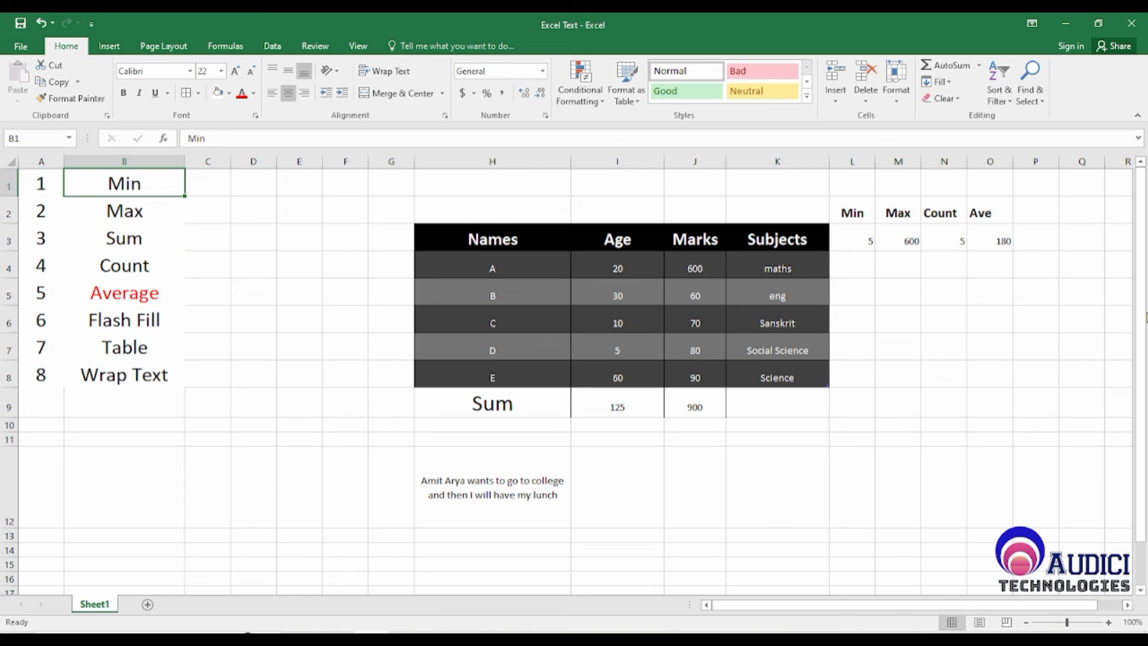